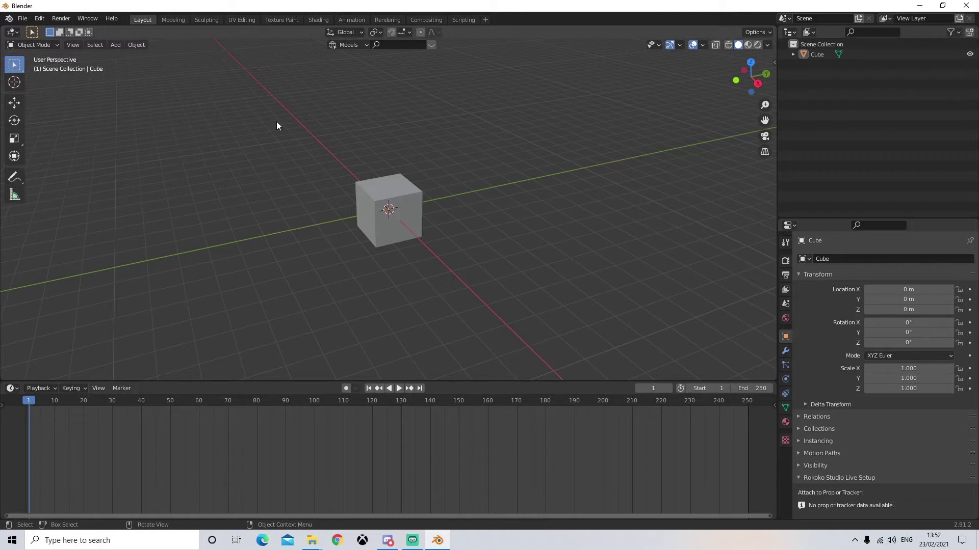
# Step: Delete the default cube from the scene
pyautogui.moveTo(313, 188); pyautogui.dragTo(514, 298)
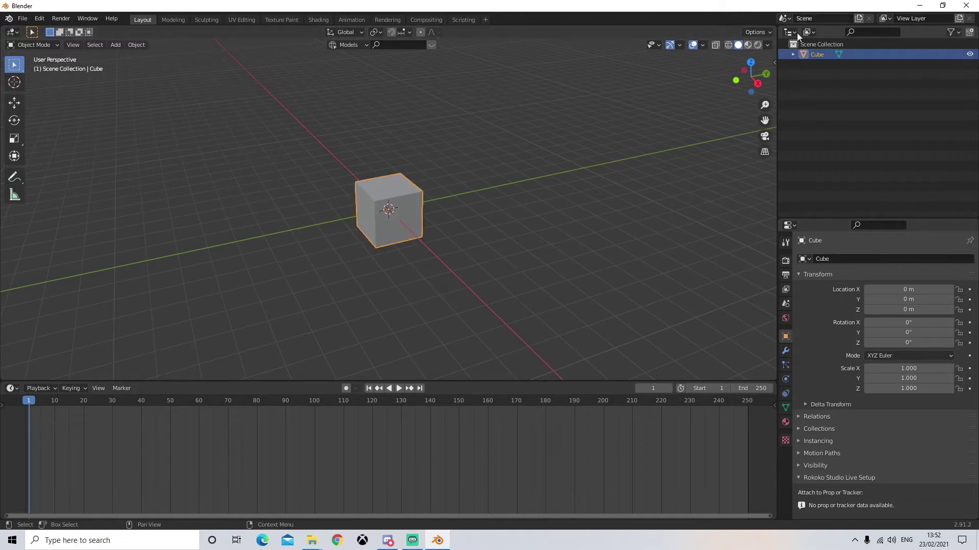
pyautogui.press('Delete')
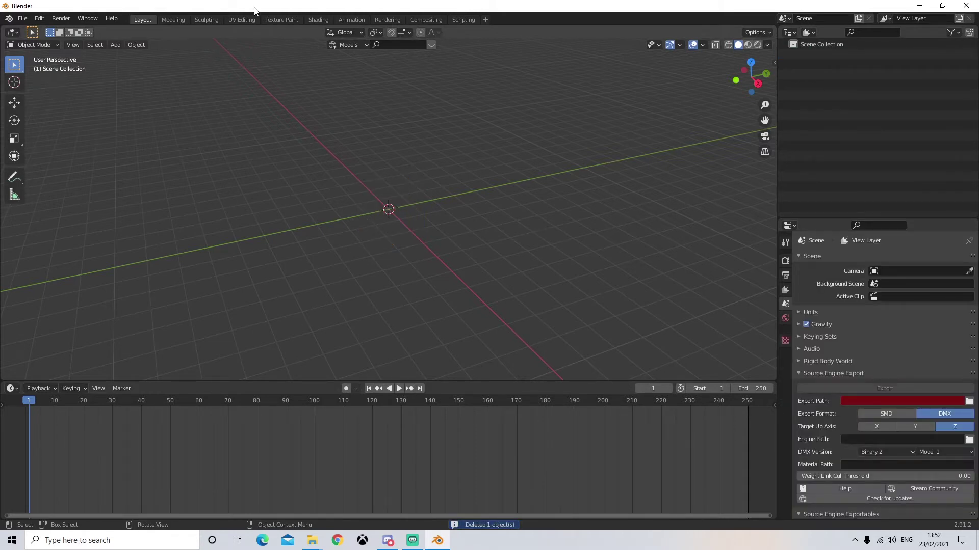
# Step: Start a Source Engine (.smd, .vta, .dmx, .qc) import and browse to CSGO\Models\Weapons inside IJC CSGO Decompiled Models and Animations
pyautogui.click(21, 18)
pyautogui.moveTo(61, 158)
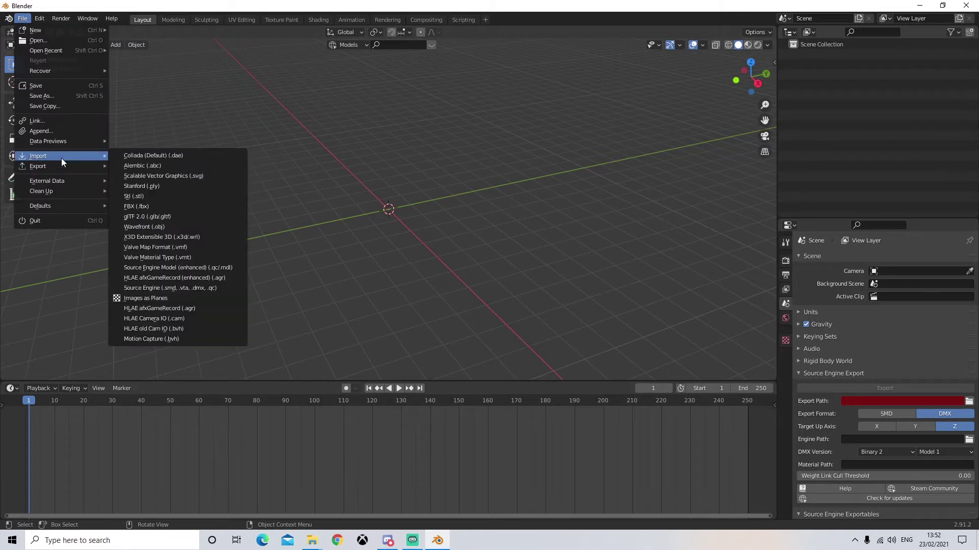
pyautogui.click(204, 292)
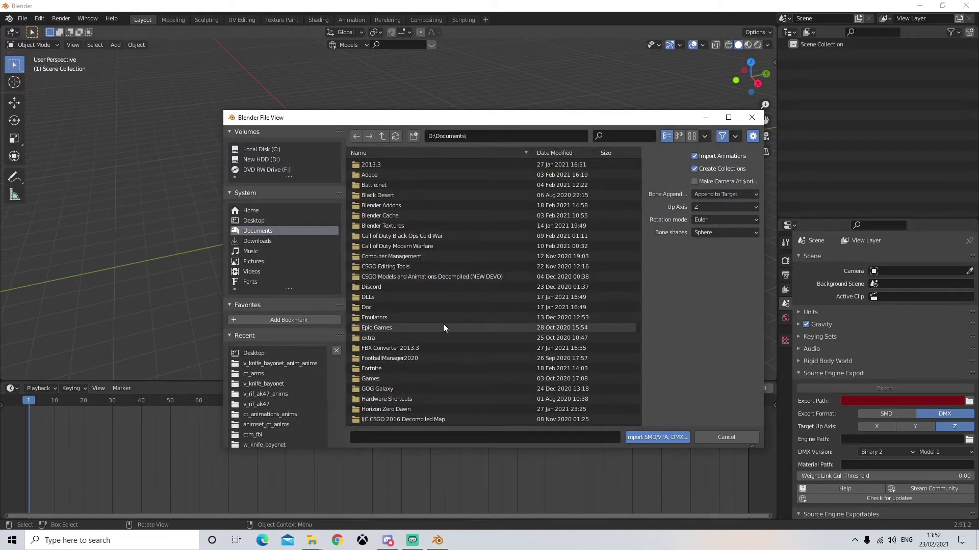
pyautogui.scroll(-3, 442, 326)
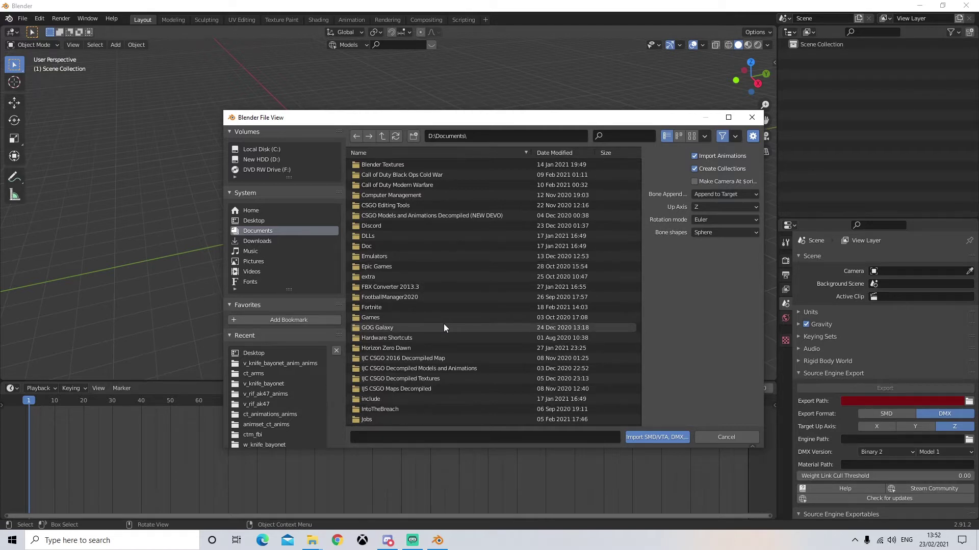
pyautogui.doubleClick(482, 368)
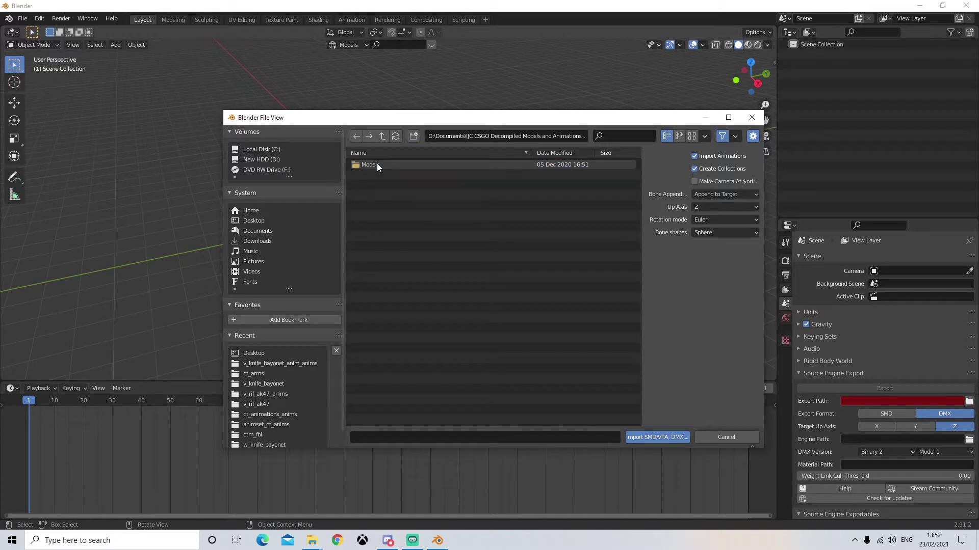
pyautogui.doubleClick(377, 164)
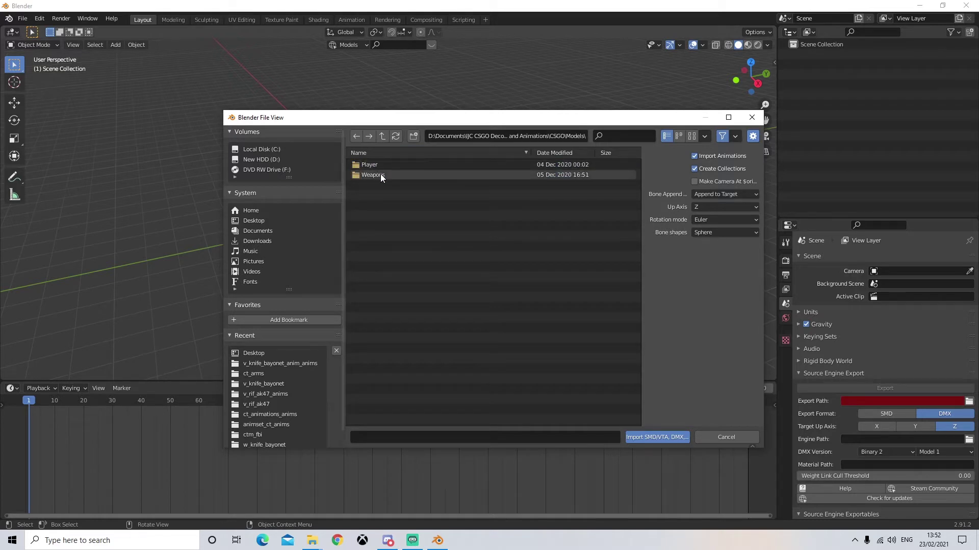
pyautogui.doubleClick(381, 174)
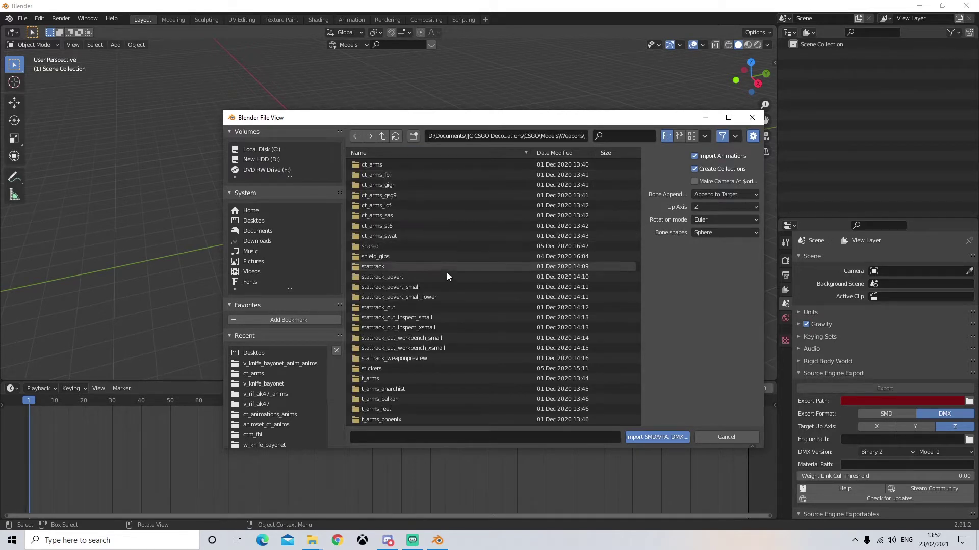
# Step: Find the w_rif_ak47 folder among the weapon models and open it
pyautogui.scroll(-8, 460, 296)
pyautogui.scroll(-15, 460, 296)
pyautogui.scroll(-12, 460, 295)
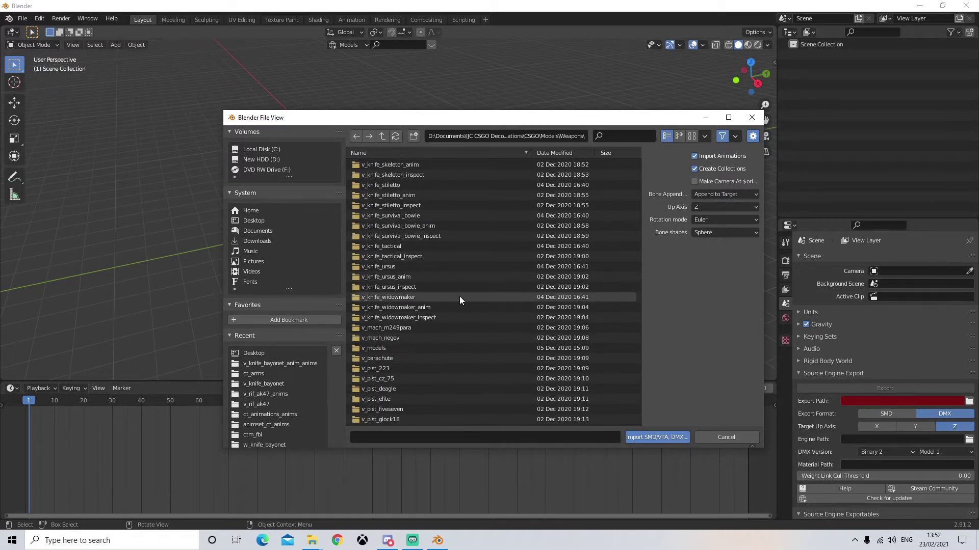
pyautogui.scroll(-15, 460, 296)
pyautogui.scroll(-5, 462, 310)
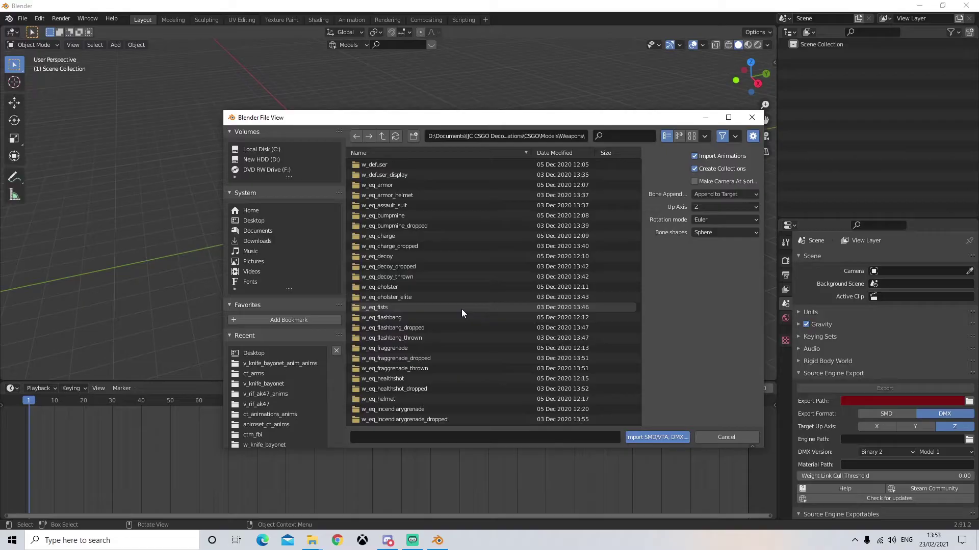
pyautogui.scroll(-3, 461, 309)
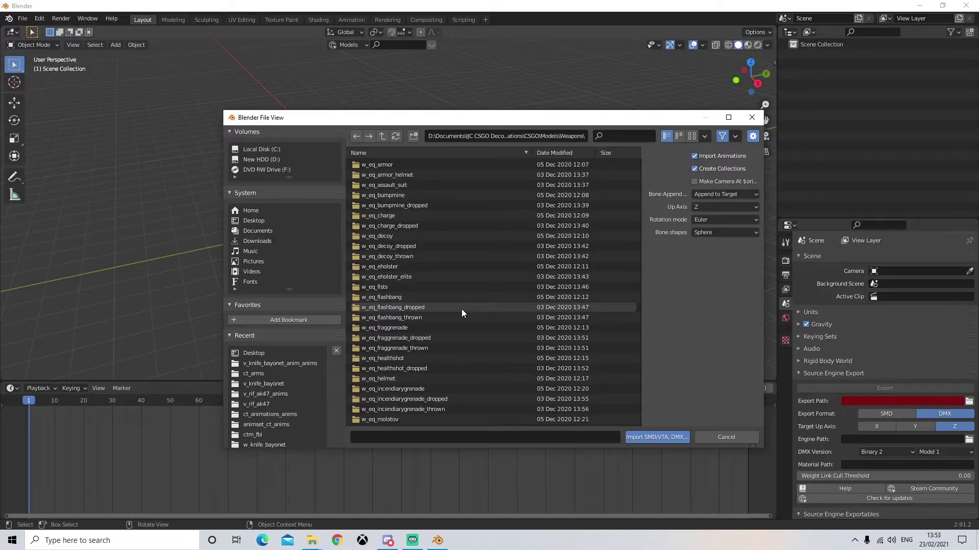
pyautogui.scroll(-2, 462, 309)
pyautogui.scroll(-15, 460, 309)
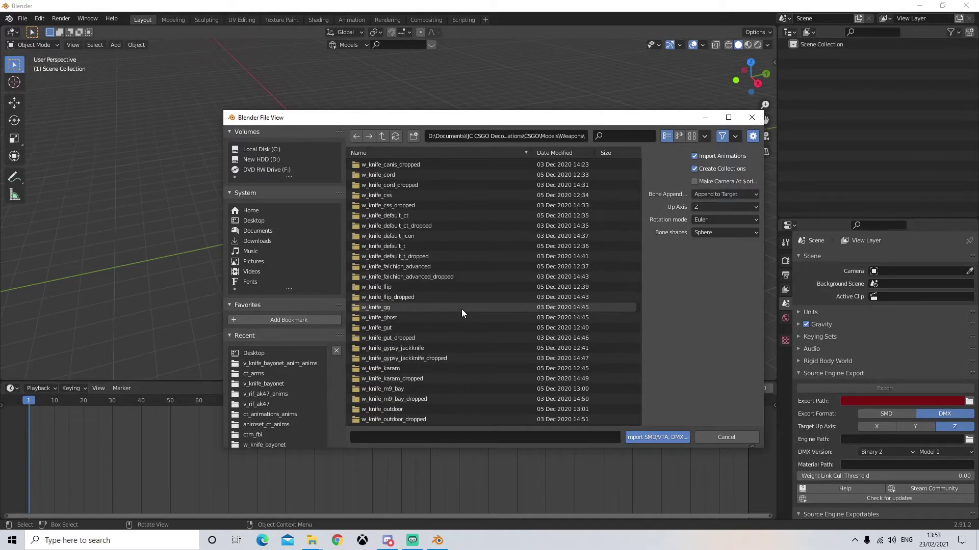
pyautogui.scroll(-15, 462, 312)
pyautogui.scroll(-15, 461, 309)
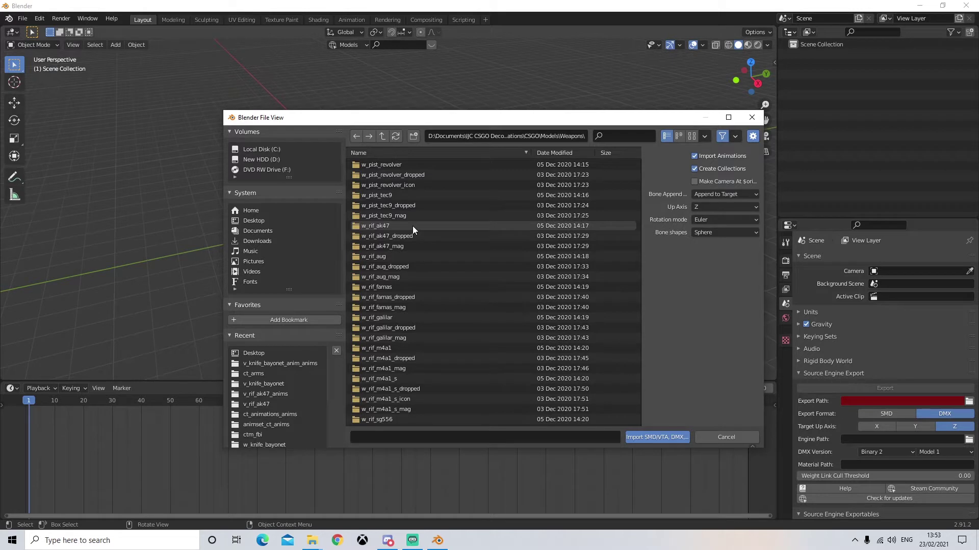
pyautogui.doubleClick(384, 225)
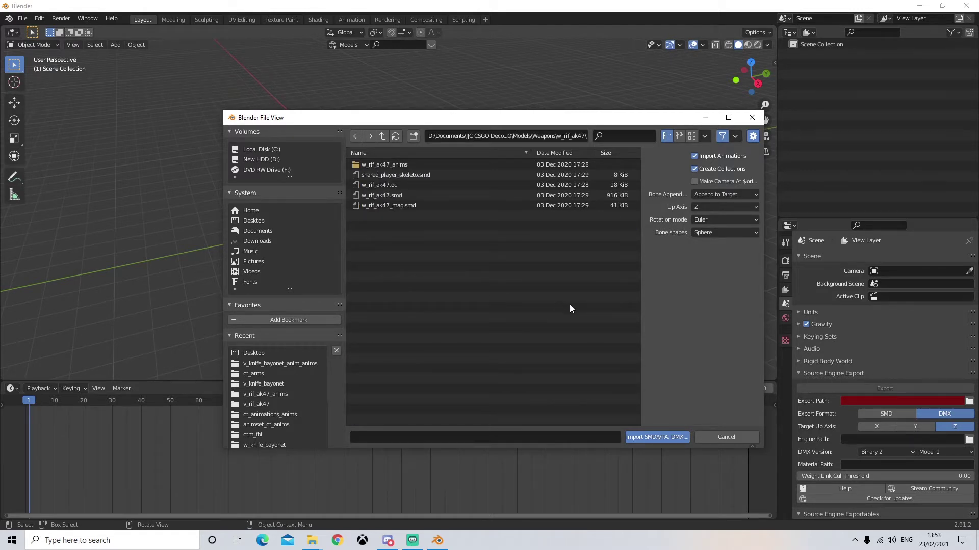
# Step: Import w_rif_ak47.smd and w_rif_ak47_mag.smd together, and deselect the imported objects
pyautogui.click(429, 197)
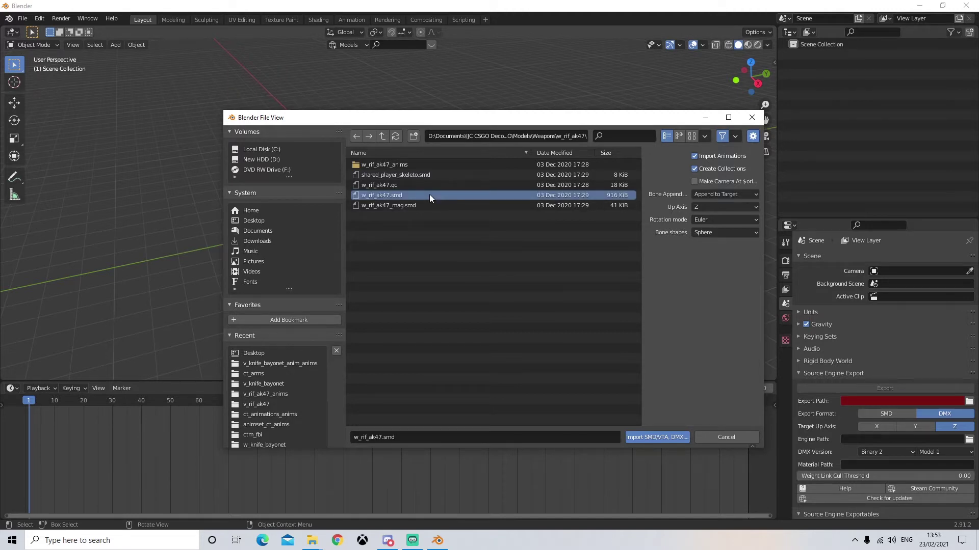
pyautogui.keyDown('shift'); pyautogui.click(435, 206); pyautogui.keyUp('shift')
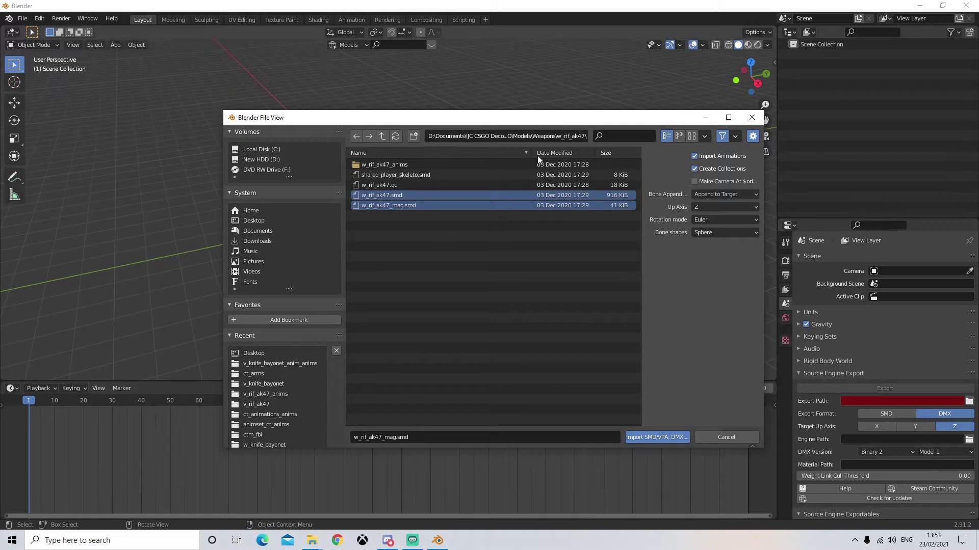
pyautogui.click(657, 437)
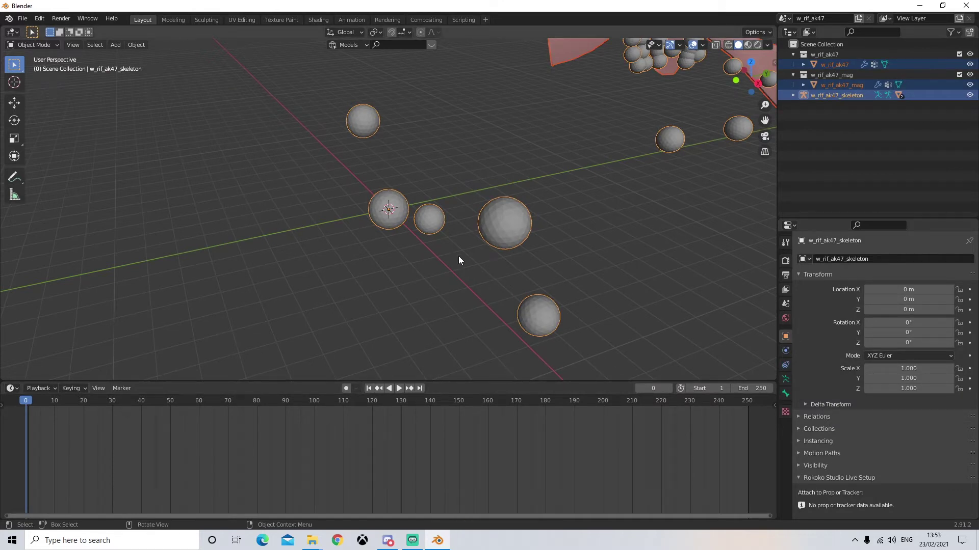
pyautogui.scroll(-8, 459, 260)
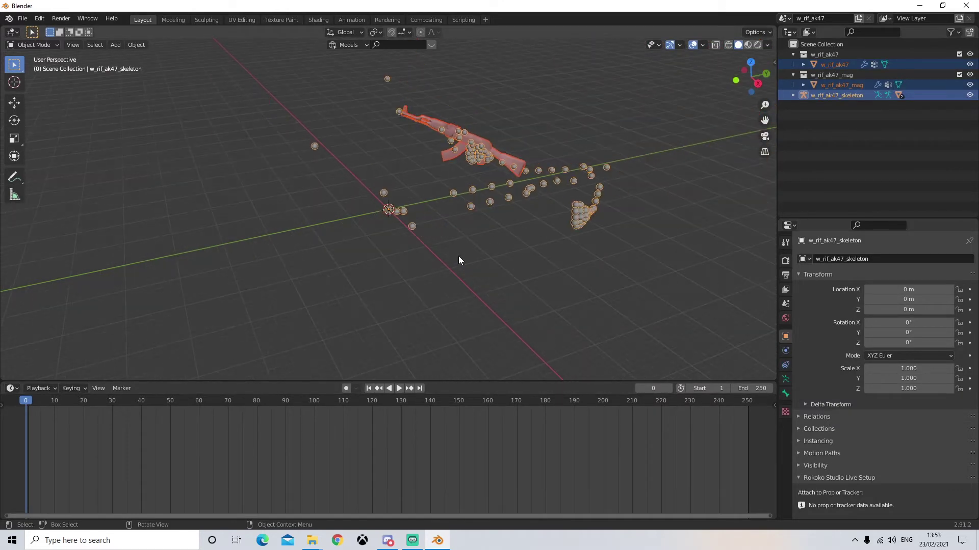
pyautogui.moveTo(459, 260); pyautogui.dragTo(454, 209, button='middle')
pyautogui.click(493, 264)
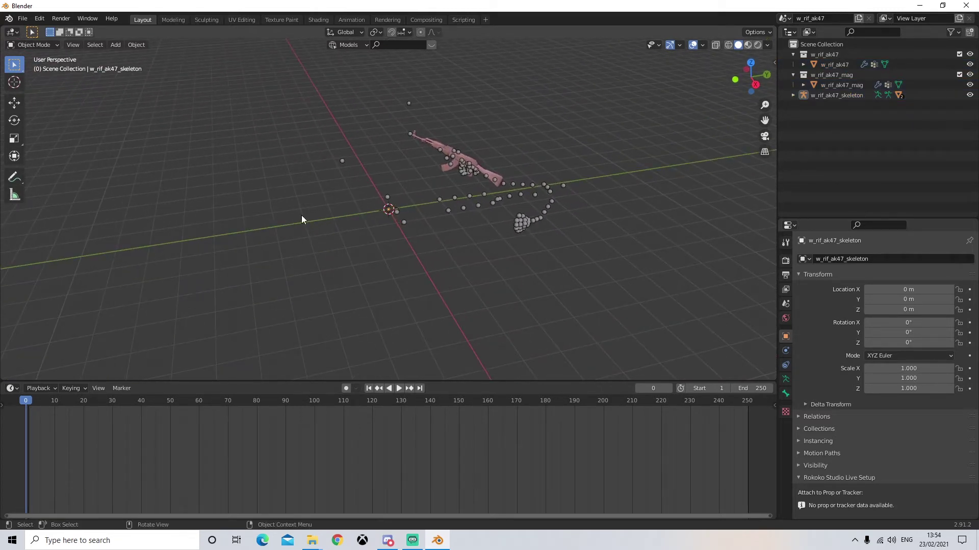
# Step: Start another Source Engine import and browse to the Models\Player folder
pyautogui.click(22, 19)
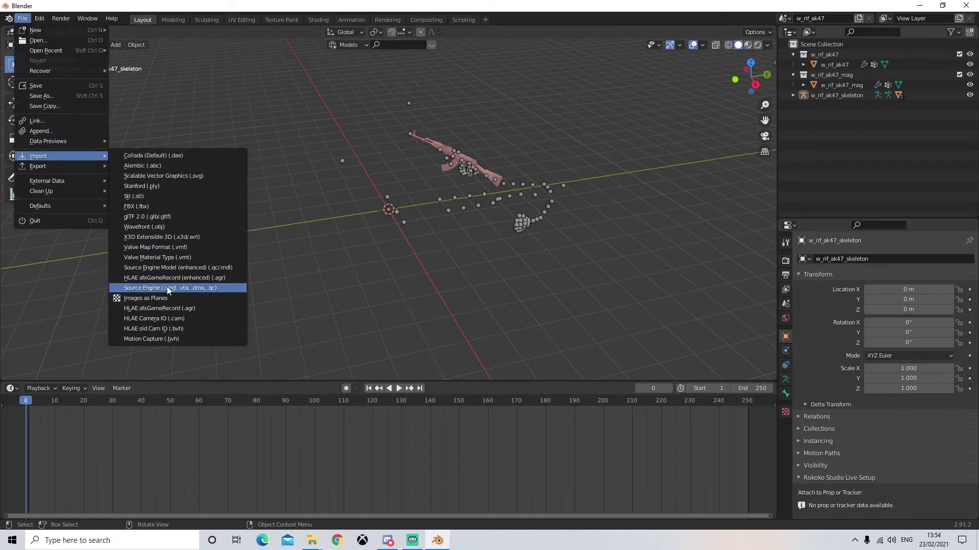
pyautogui.click(168, 289)
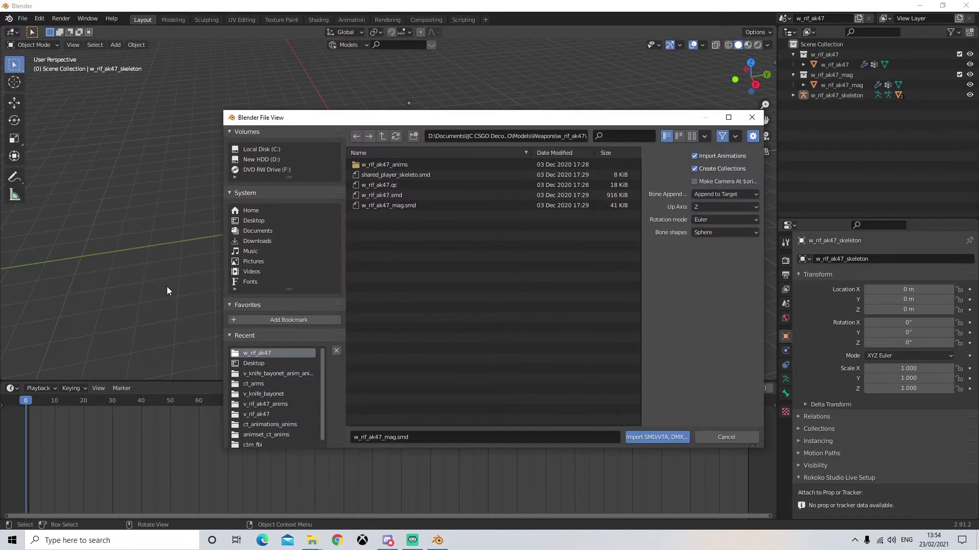
pyautogui.click(380, 141)
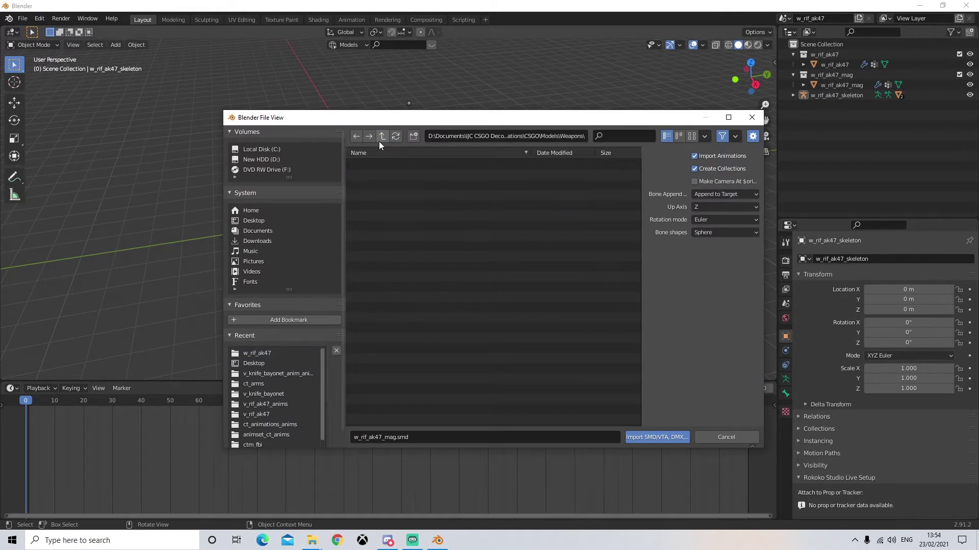
pyautogui.click(380, 141)
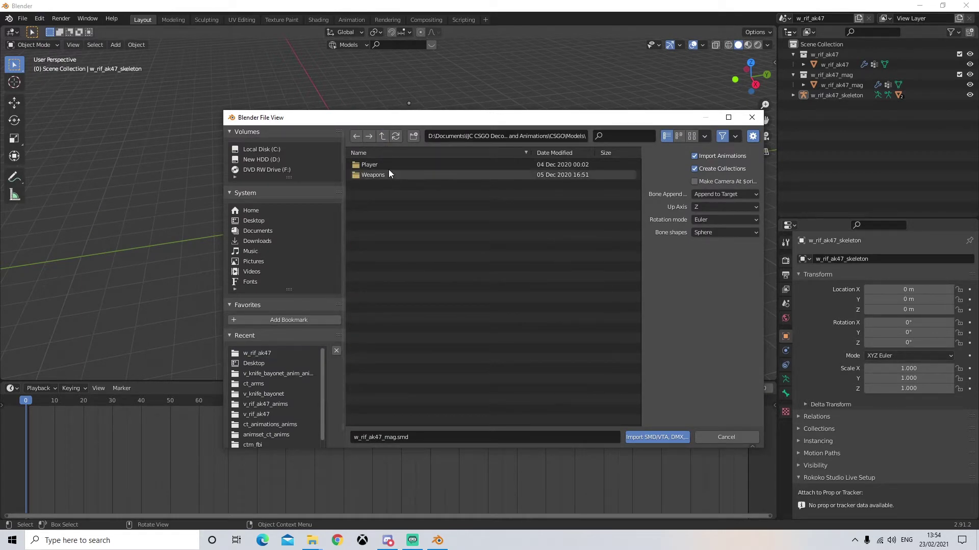
pyautogui.doubleClick(384, 166)
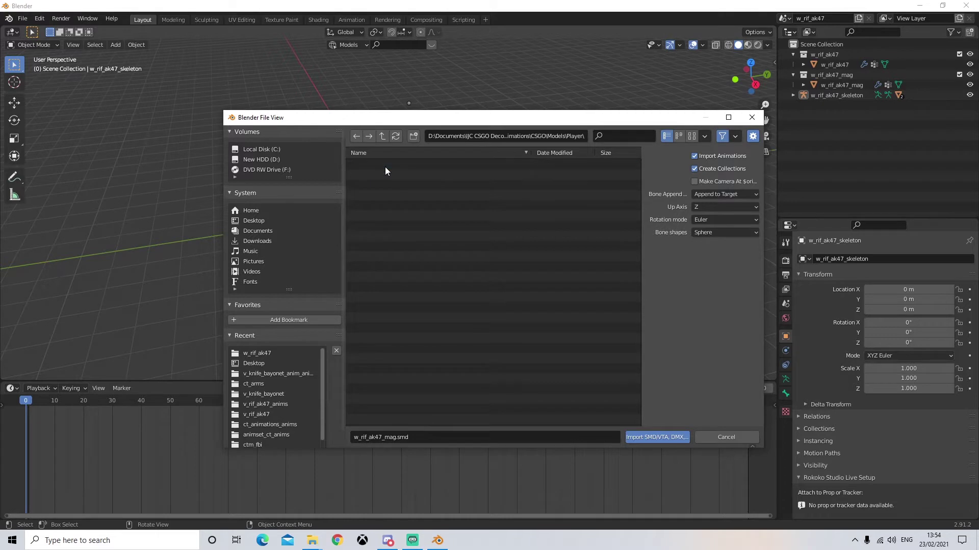
# Step: Open the Legacy folder inside Custom_Player
pyautogui.scroll(-6, 429, 320)
pyautogui.scroll(-4, 429, 316)
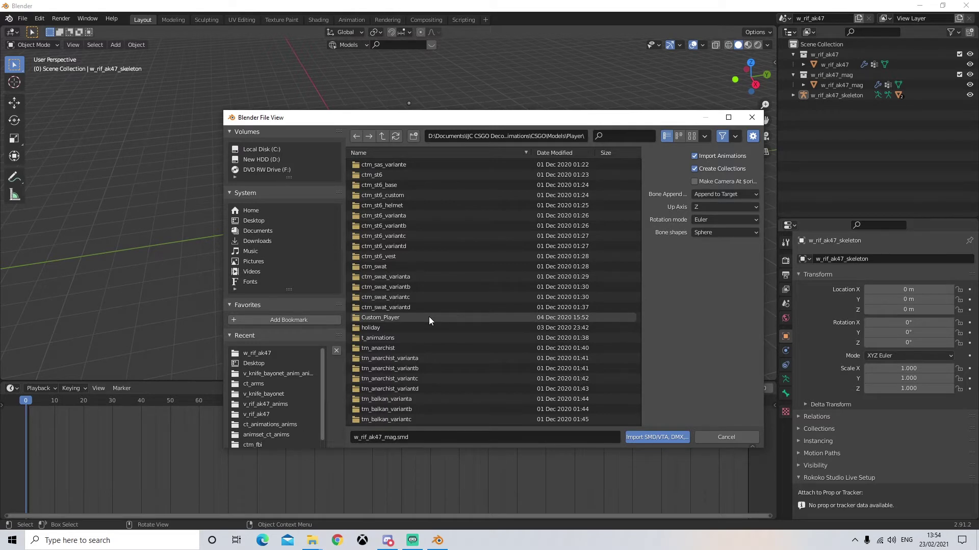
pyautogui.click(429, 316)
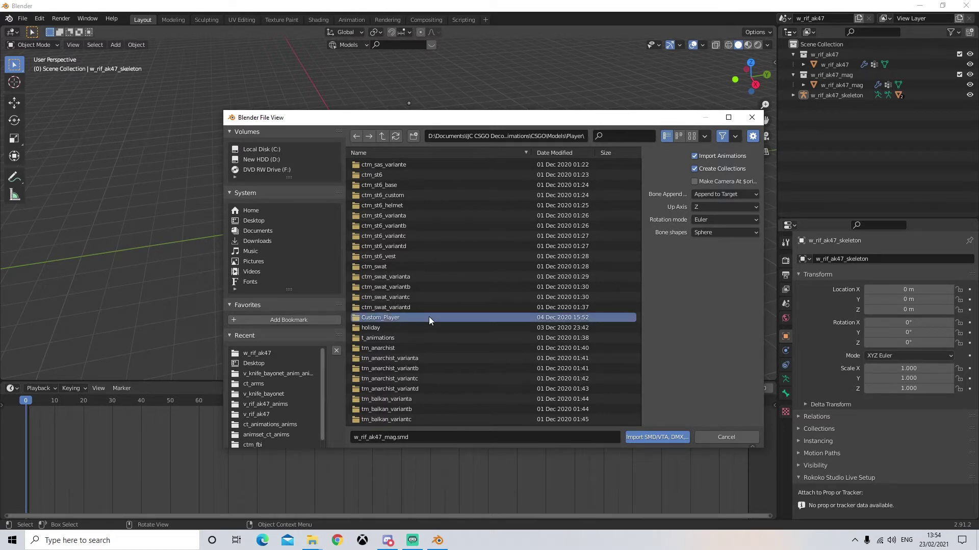
pyautogui.doubleClick(429, 316)
pyautogui.doubleClick(380, 183)
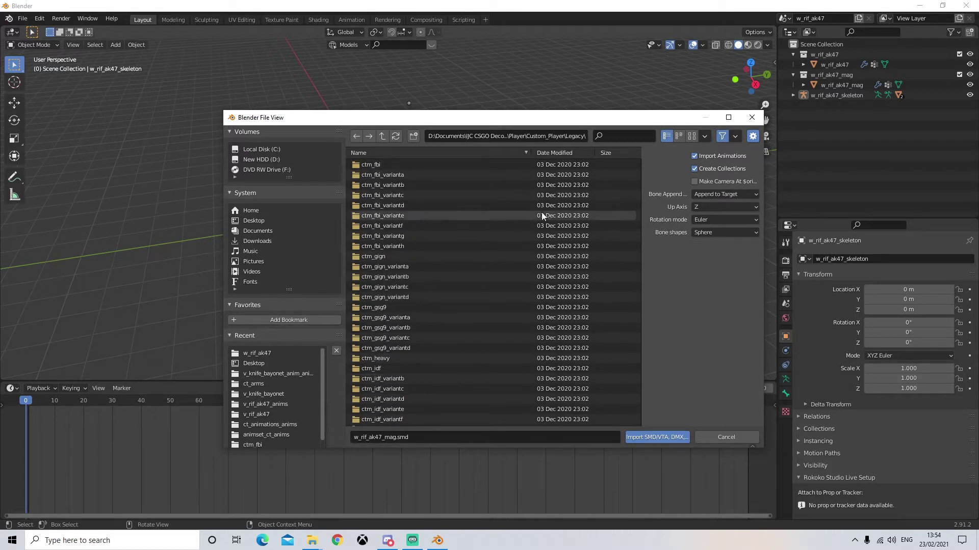
# Step: Go back up to the Player folder and reopen Custom_Player\Legacy
pyautogui.click(381, 136)
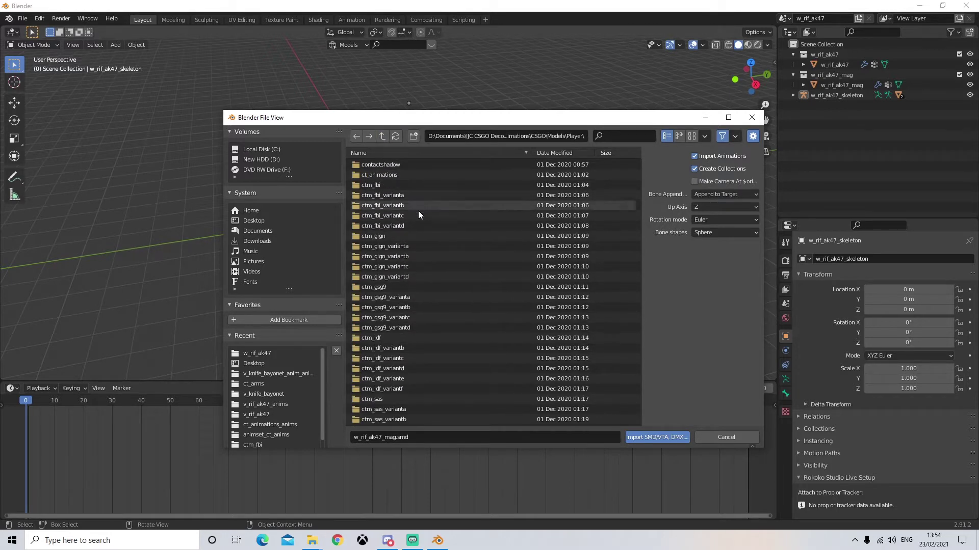
pyautogui.scroll(-5, 441, 332)
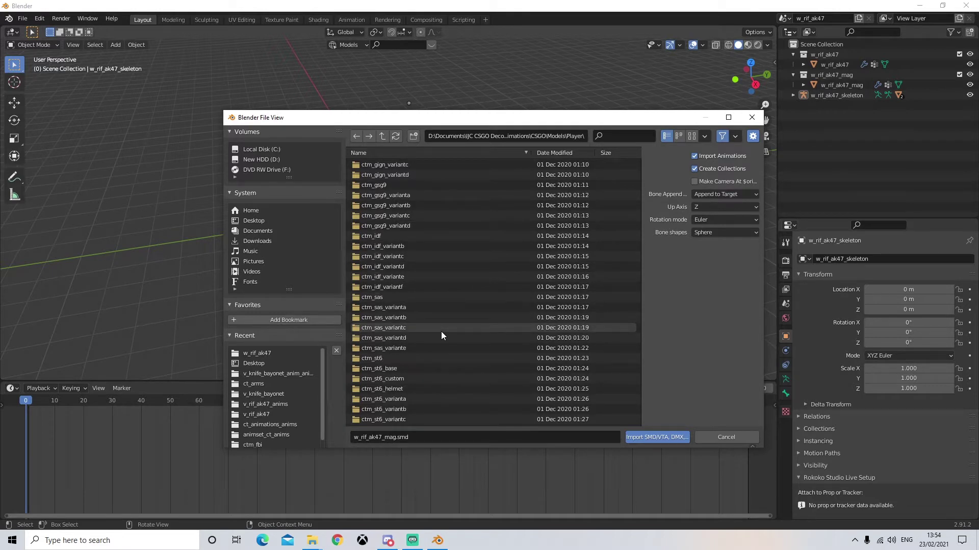
pyautogui.scroll(-8, 442, 331)
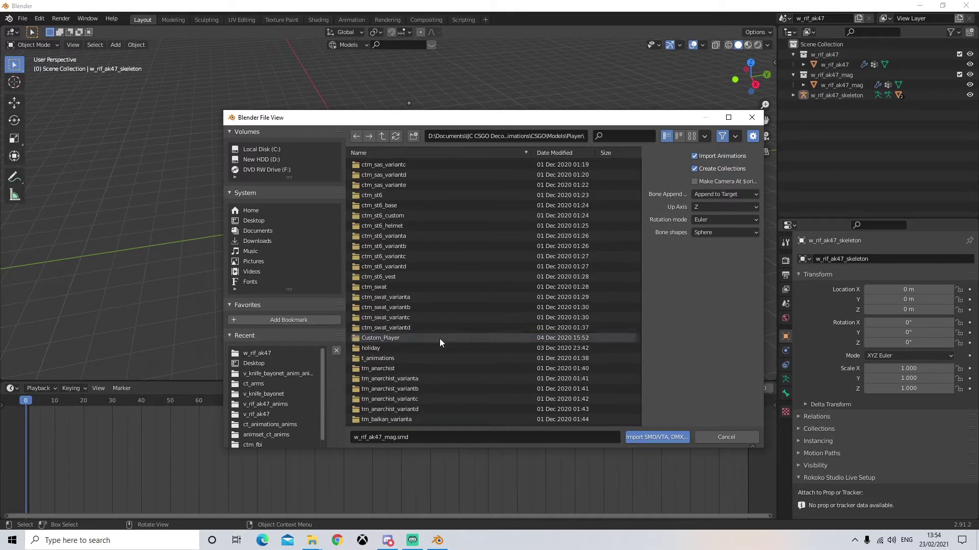
pyautogui.doubleClick(439, 339)
pyautogui.doubleClick(400, 187)
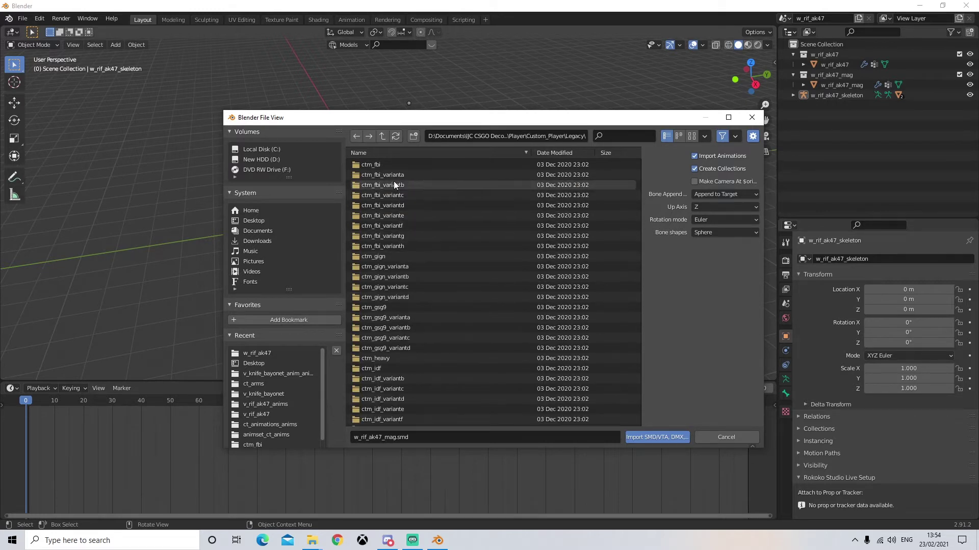
# Step: Import ctm_fbi.smd and w_ct_base_glove.smd together from the ctm_fbi folder
pyautogui.doubleClick(384, 165)
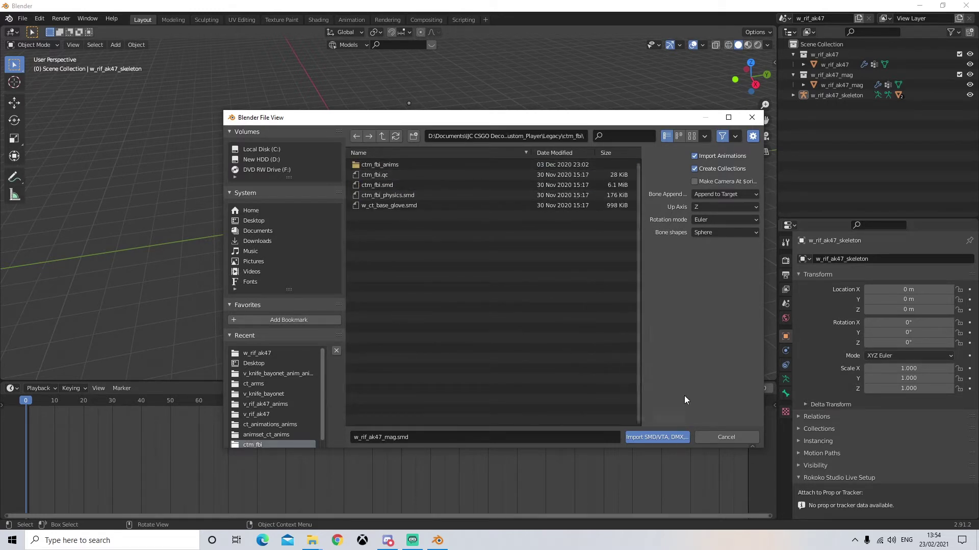
pyautogui.click(392, 187)
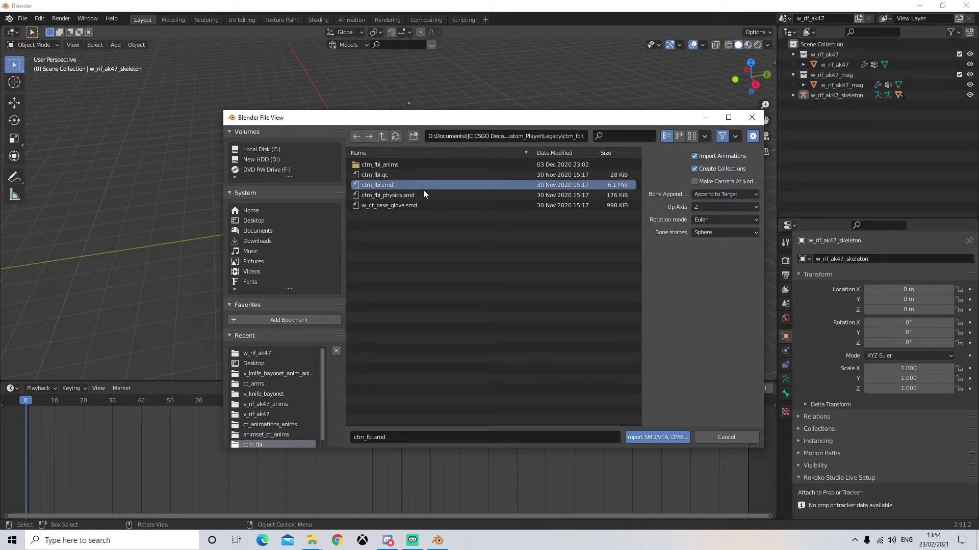
pyautogui.keyDown('ctrl'); pyautogui.click(396, 206); pyautogui.keyUp('ctrl')
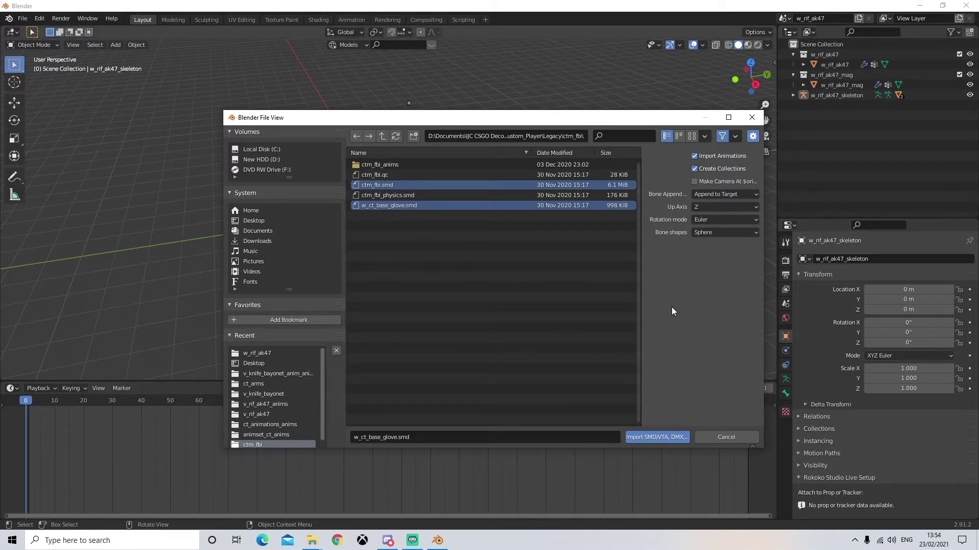
pyautogui.click(661, 437)
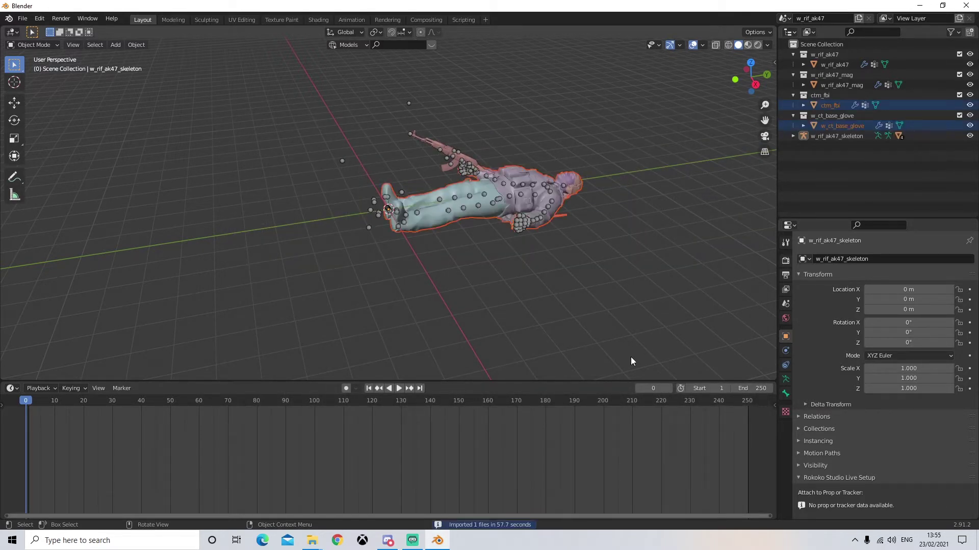
pyautogui.moveTo(457, 278); pyautogui.dragTo(498, 232, button='middle')
pyautogui.click(498, 230)
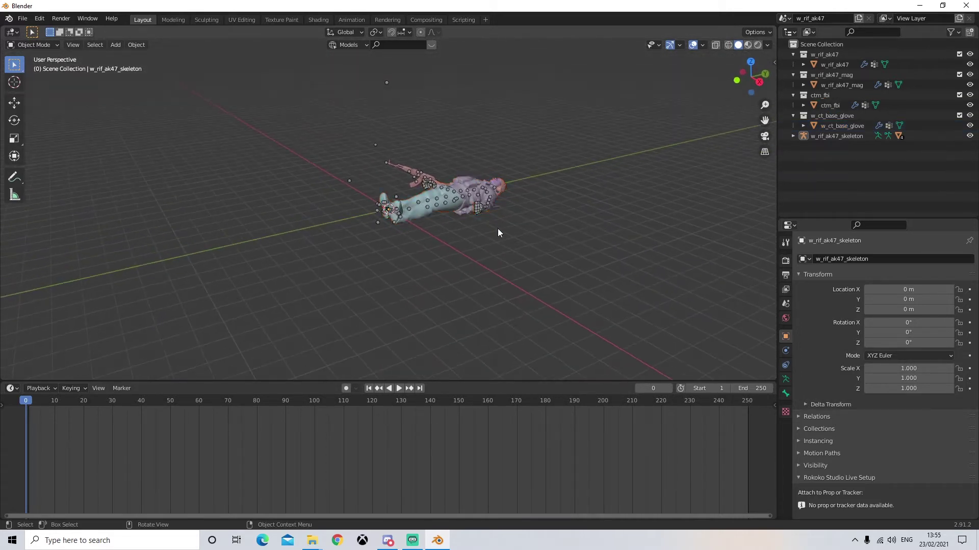
pyautogui.scroll(6, 507, 238)
pyautogui.moveTo(654, 243); pyautogui.dragTo(523, 277, button='middle')
pyautogui.scroll(-8, 604, 231)
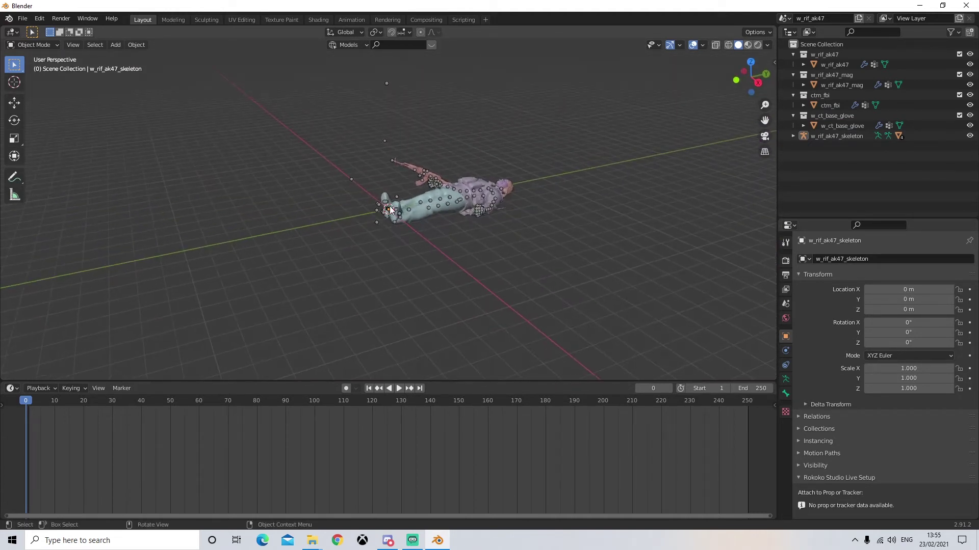
# Step: Import the rifle_reload.smd animation from the w_rif_ak47_anims folder with the Source Engine importer and play it back
pyautogui.click(23, 20)
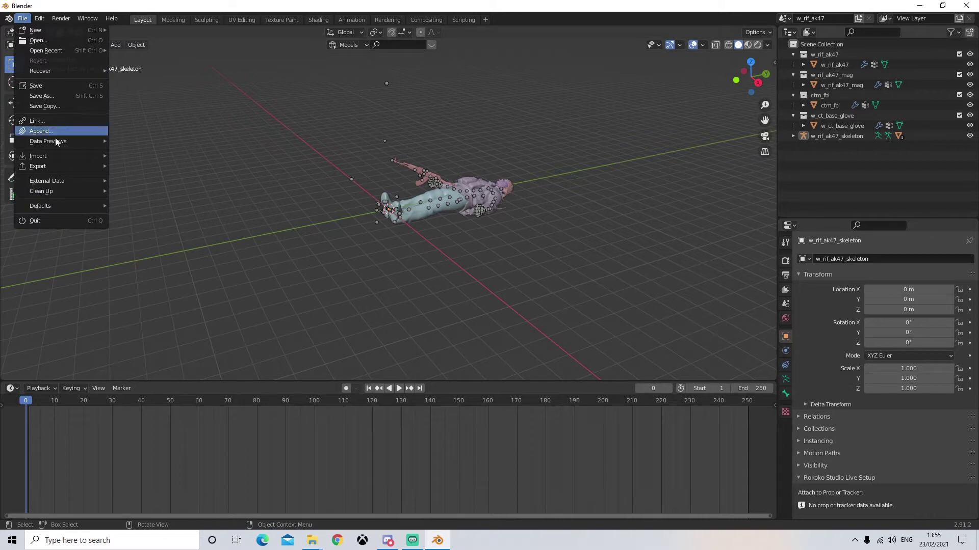
pyautogui.moveTo(56, 158)
pyautogui.click(189, 289)
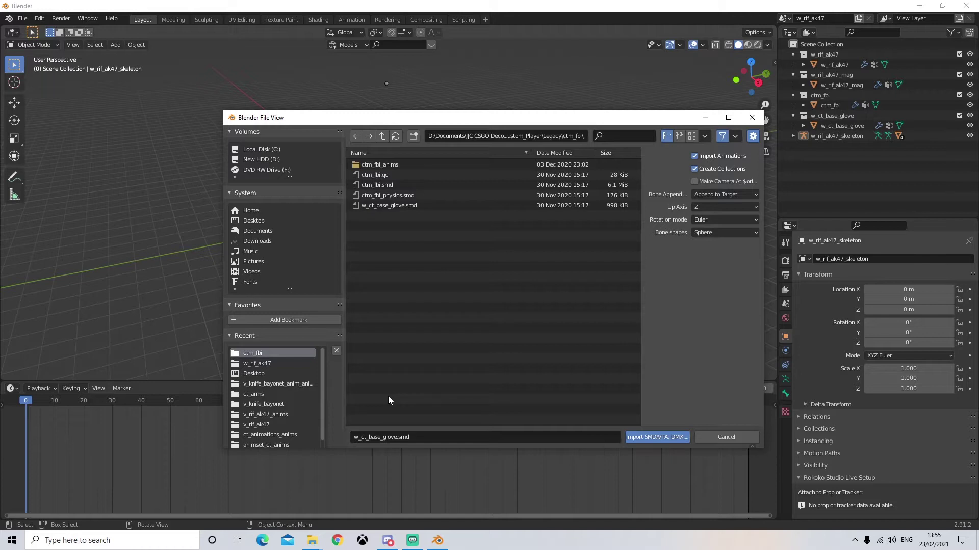
pyautogui.click(254, 362)
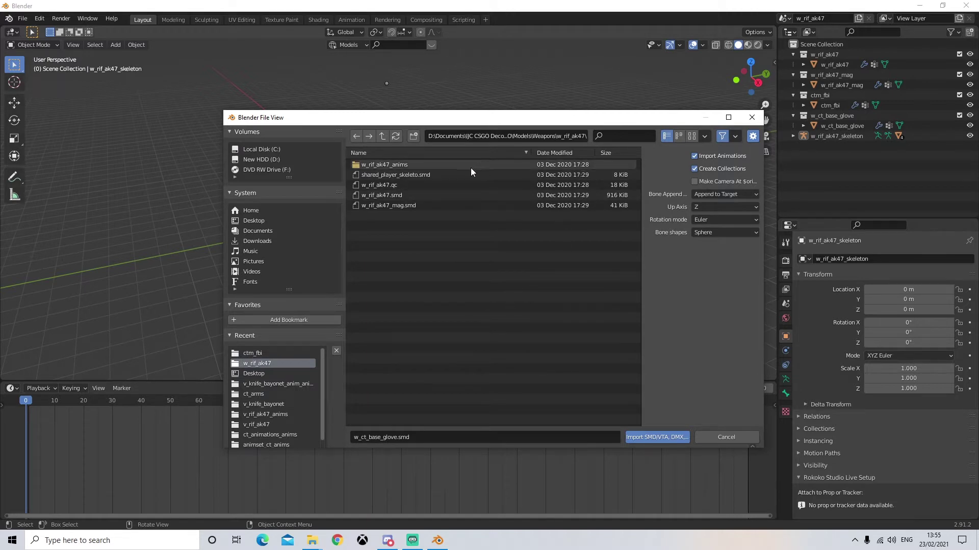
pyautogui.doubleClick(390, 164)
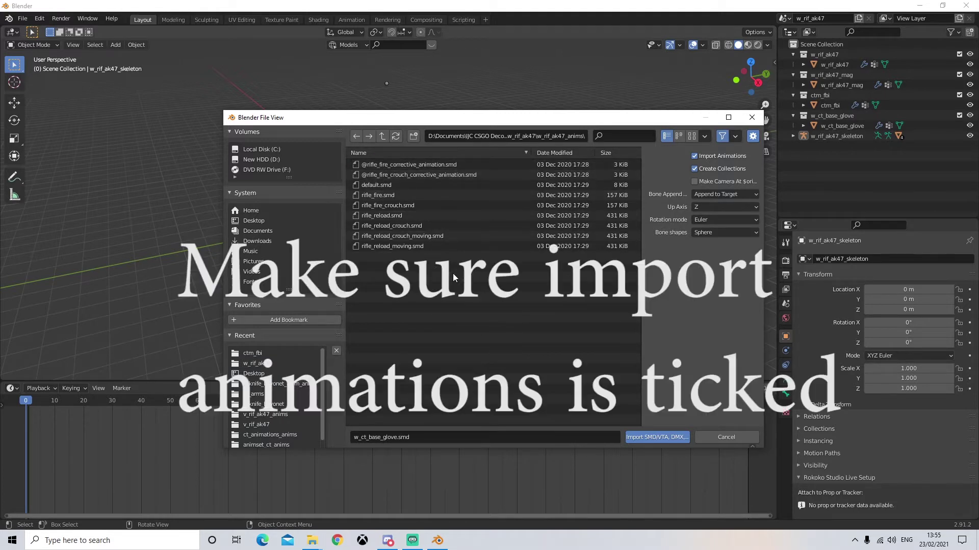
pyautogui.click(402, 220)
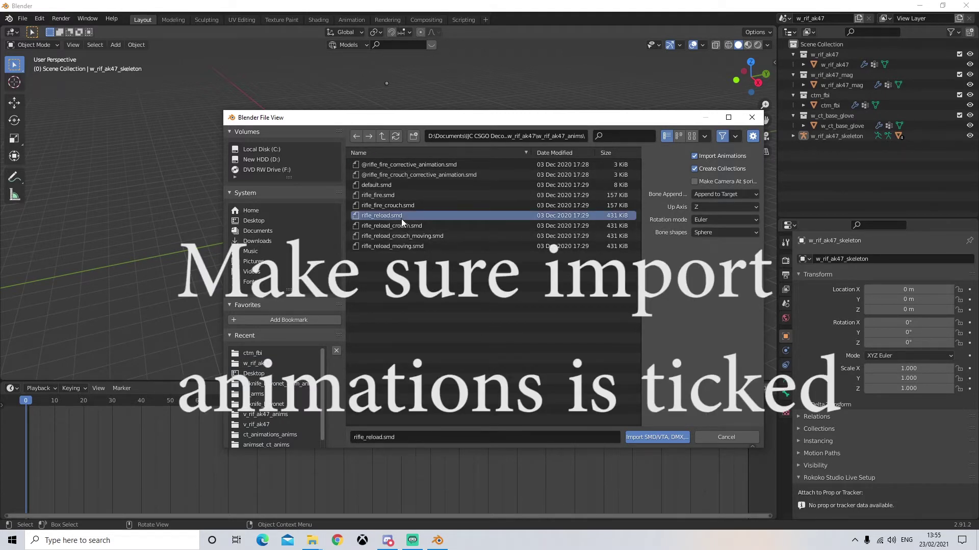
pyautogui.click(657, 439)
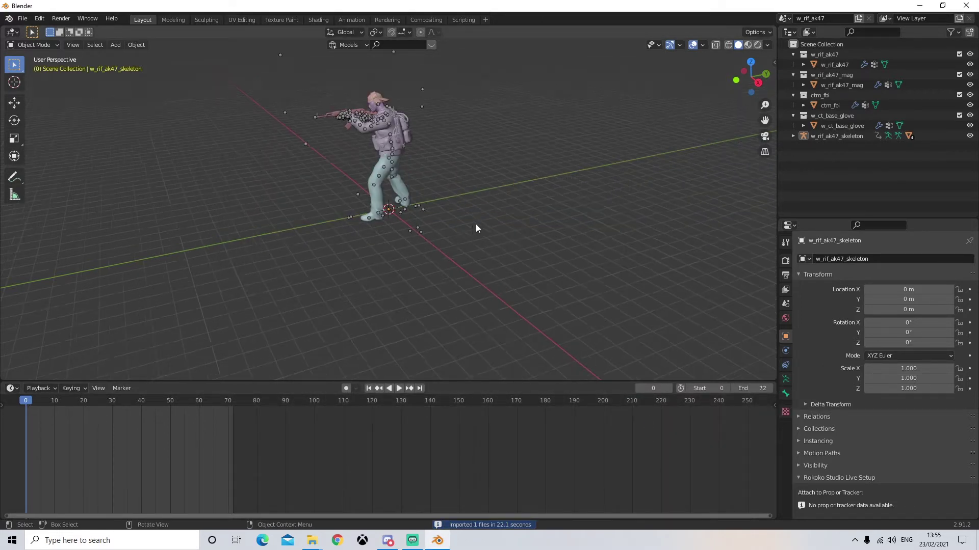
pyautogui.click(400, 389)
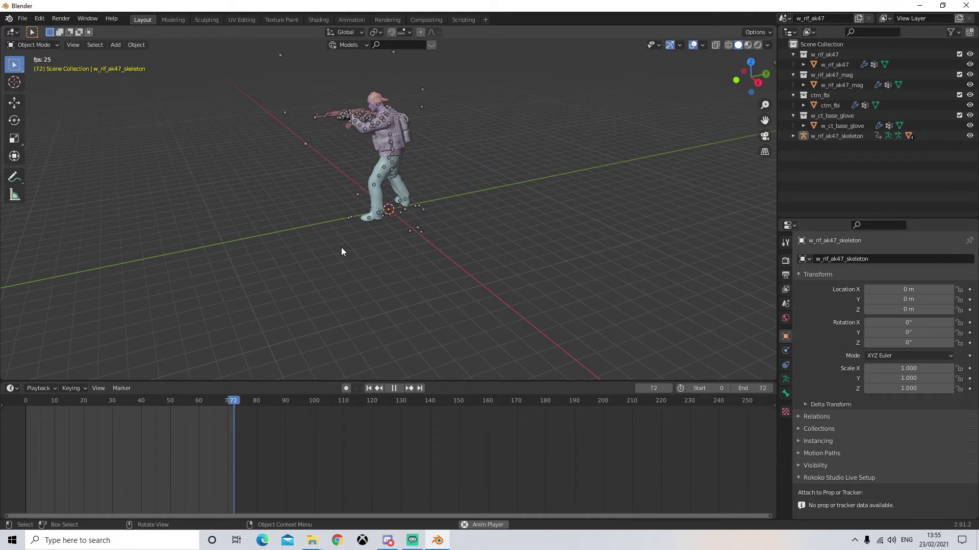
pyautogui.moveTo(330, 189); pyautogui.dragTo(533, 174, button='middle')
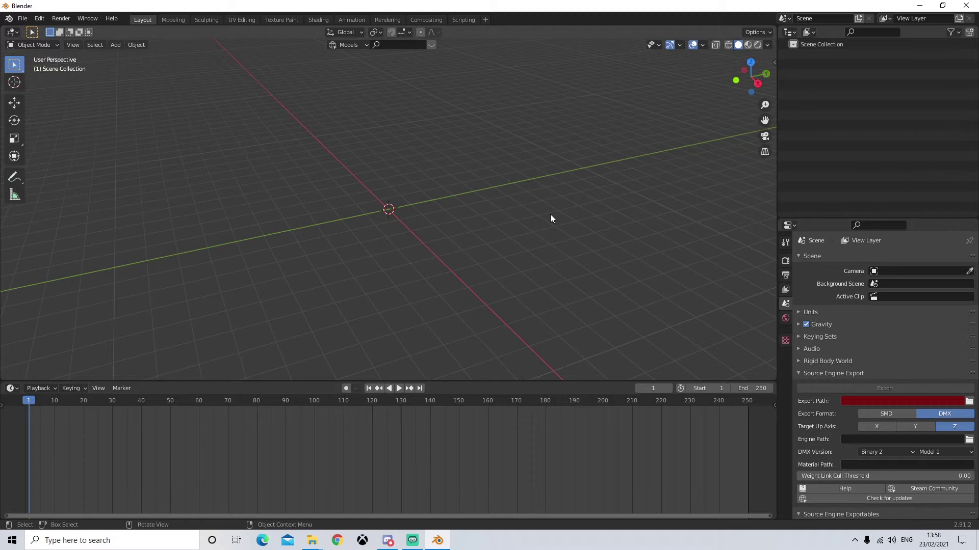
# Step: Start a Source Engine import in the empty scene and browse the decompiled models and animations to CSGO\Models\Weapons
pyautogui.click(22, 20)
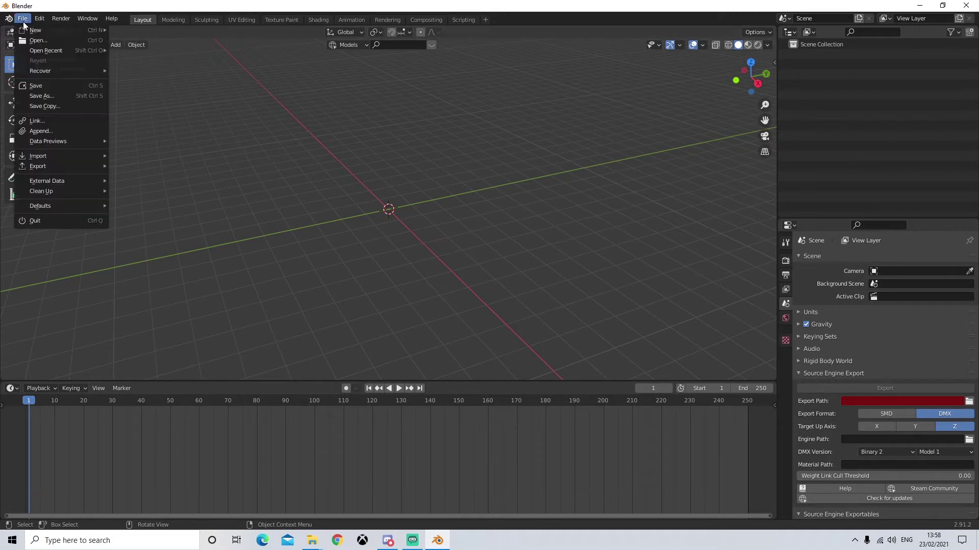
pyautogui.moveTo(53, 157)
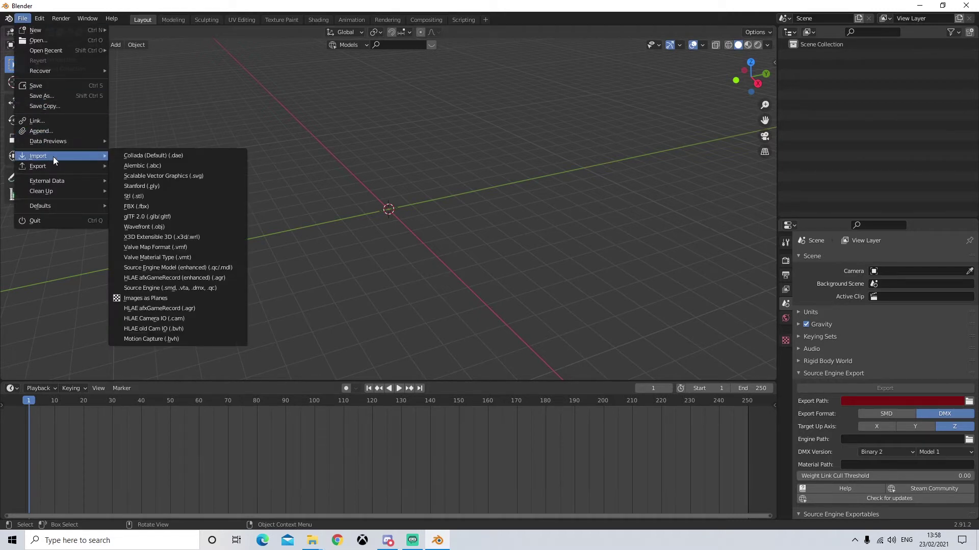
pyautogui.click(181, 289)
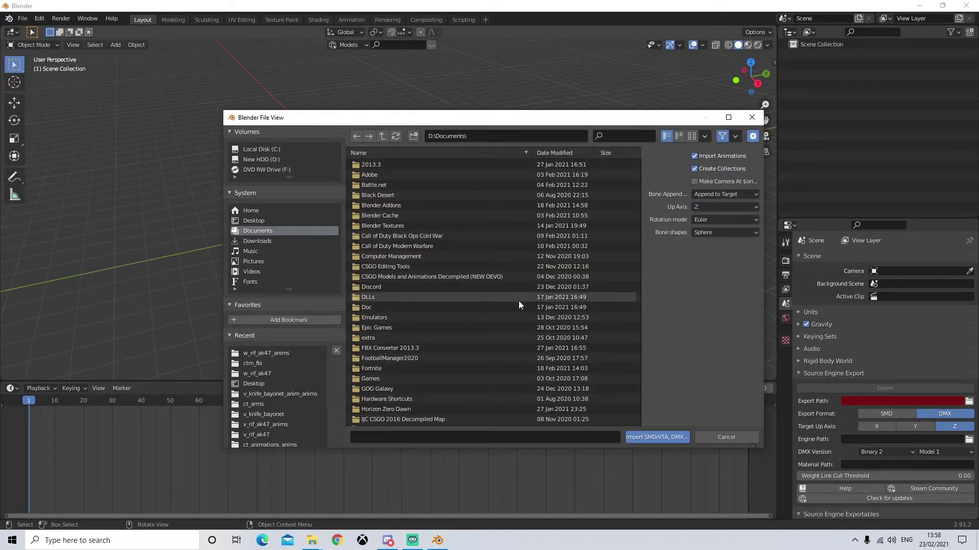
pyautogui.scroll(-4, 518, 300)
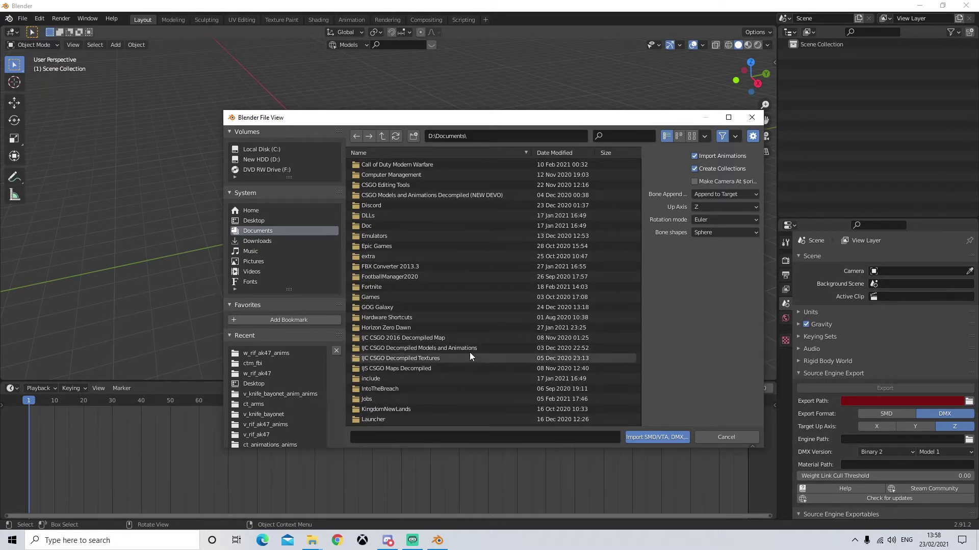
pyautogui.doubleClick(468, 350)
pyautogui.click(388, 167)
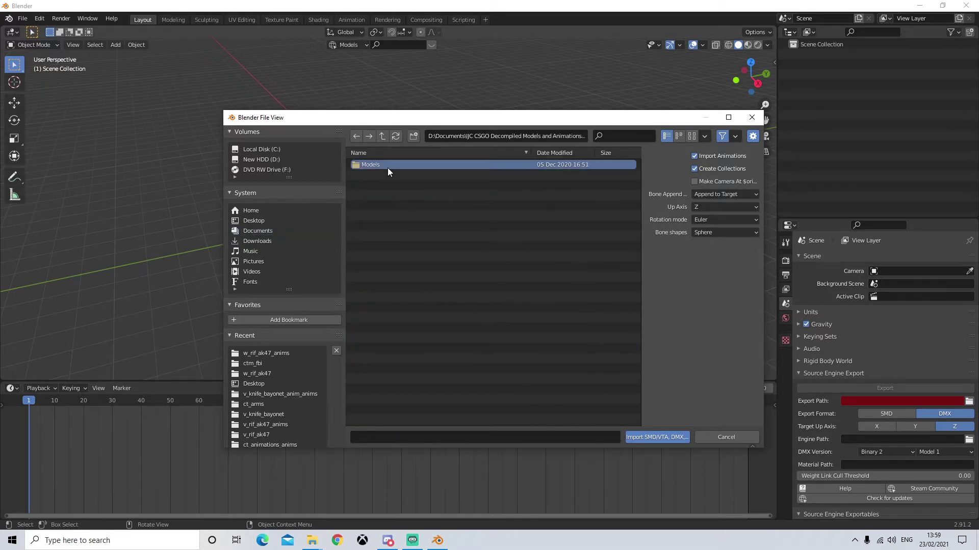
pyautogui.doubleClick(387, 166)
pyautogui.doubleClick(387, 173)
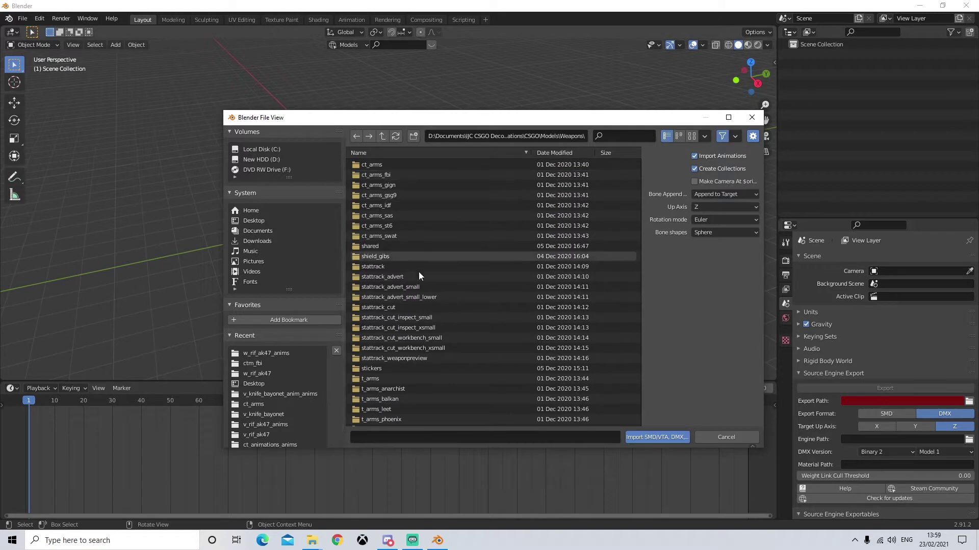
# Step: Import the bayonet world model w_knife_bayonet.smd from the w_knife_bayonet folder
pyautogui.scroll(-20, 420, 279)
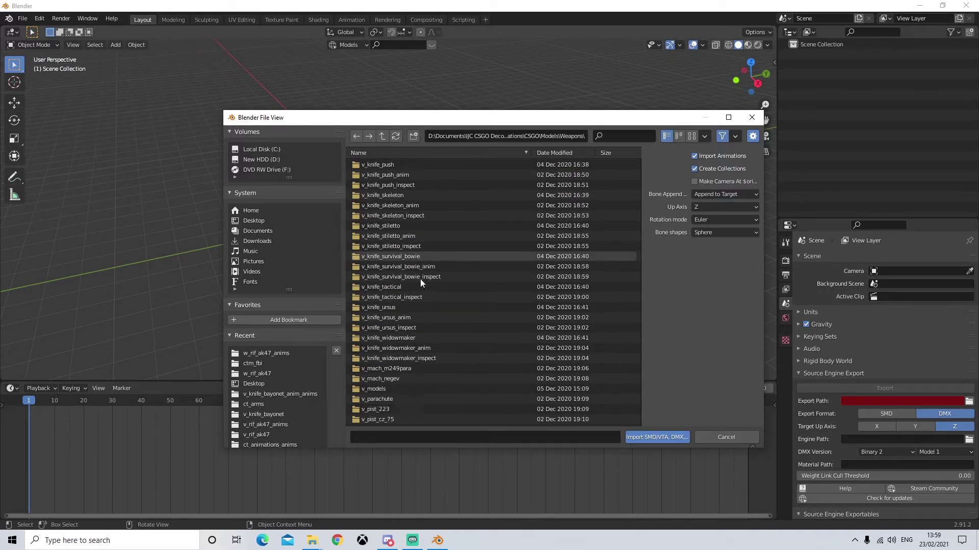
pyautogui.scroll(-20, 418, 275)
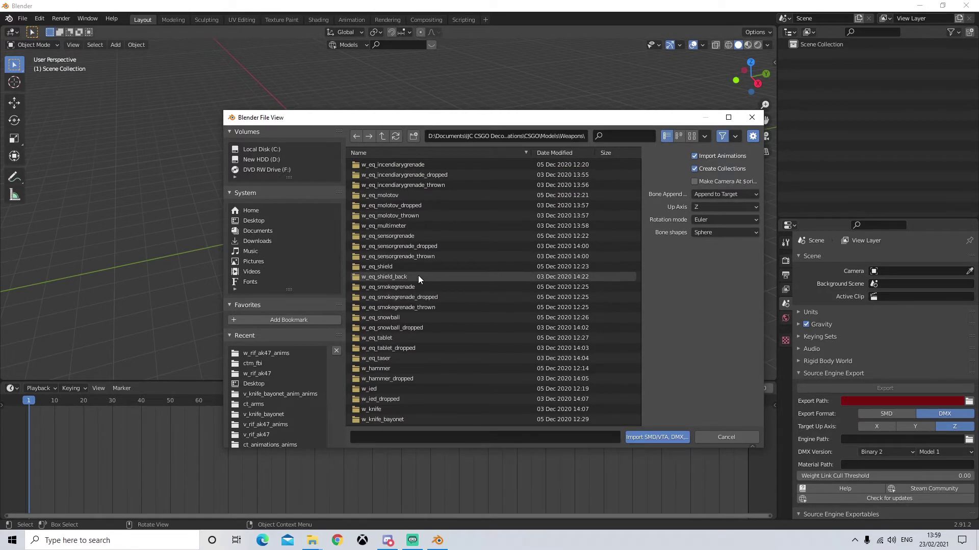
pyautogui.scroll(-2, 418, 278)
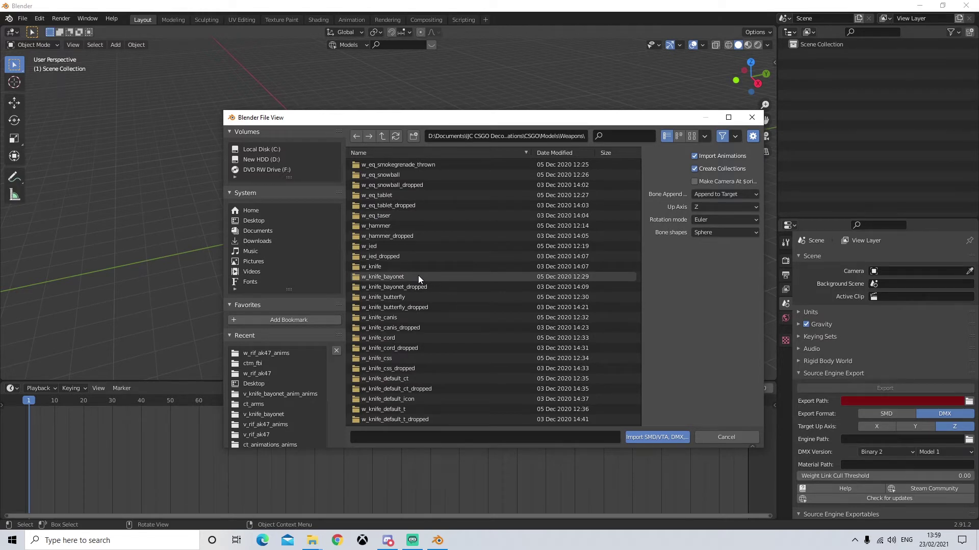
pyautogui.click(418, 276)
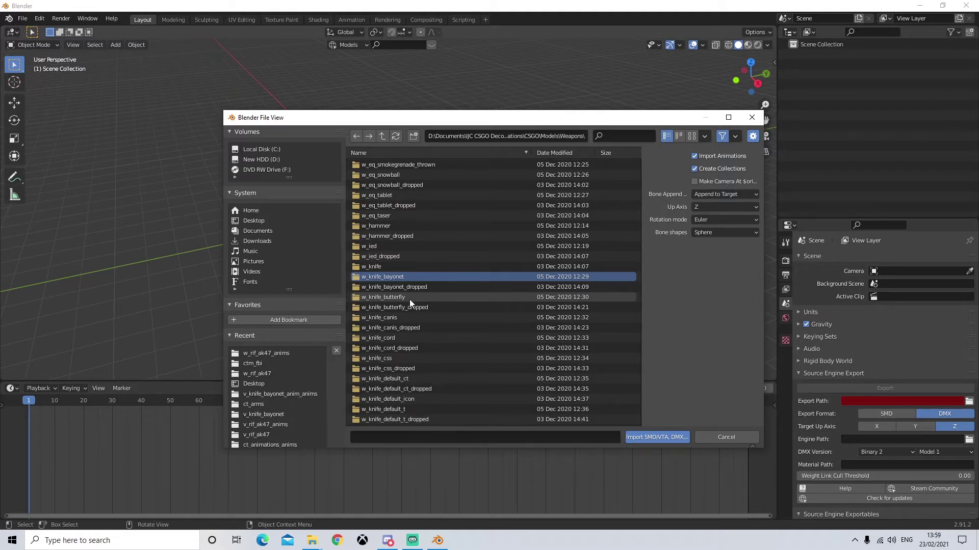
pyautogui.doubleClick(433, 278)
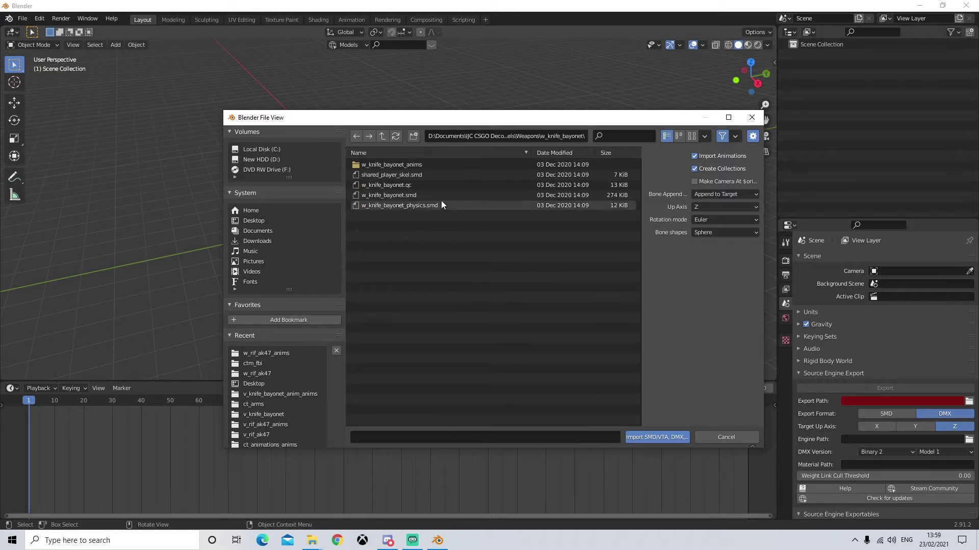
pyautogui.click(429, 196)
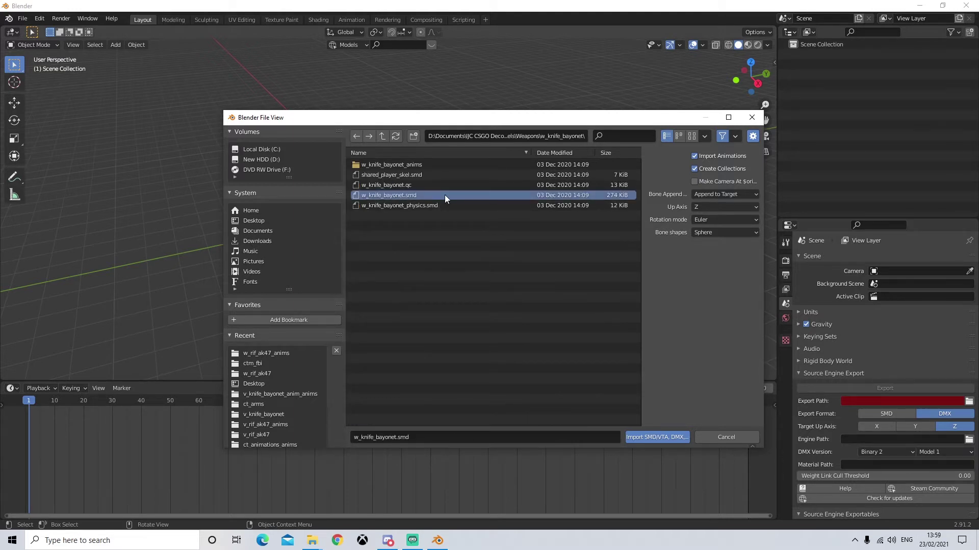
pyautogui.click(665, 436)
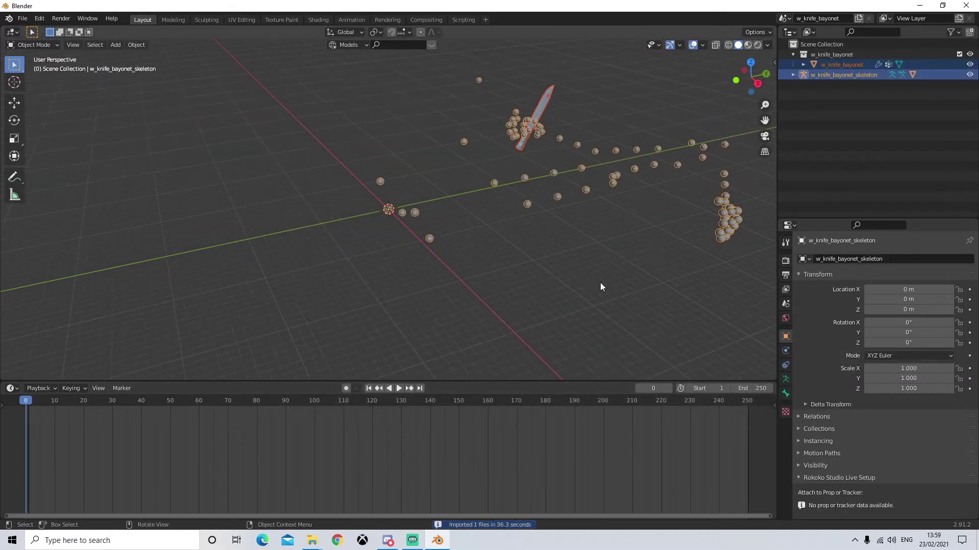
# Step: Start another Source Engine import and browse to the Models\Player\Custom_Player\Legacy folder
pyautogui.moveTo(592, 238); pyautogui.dragTo(555, 225, button='middle')
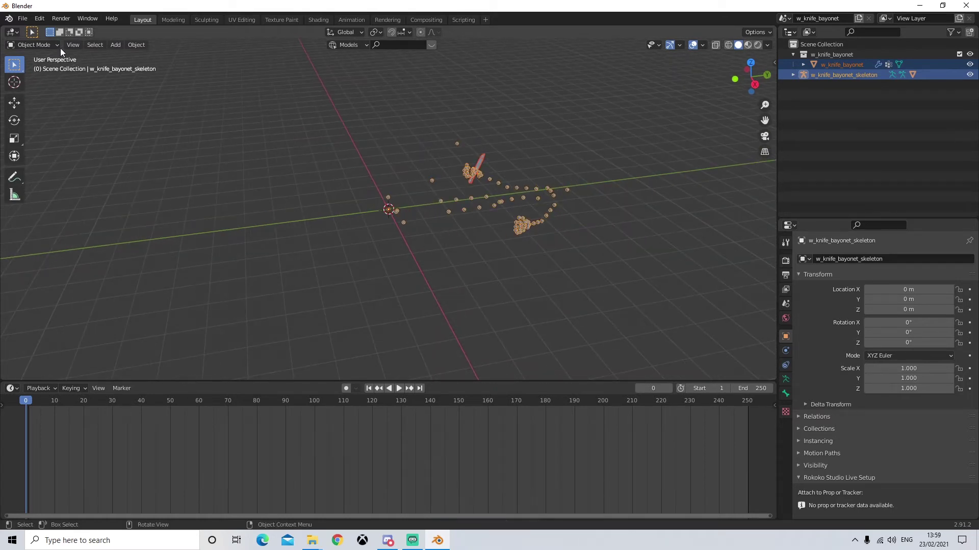
pyautogui.click(22, 18)
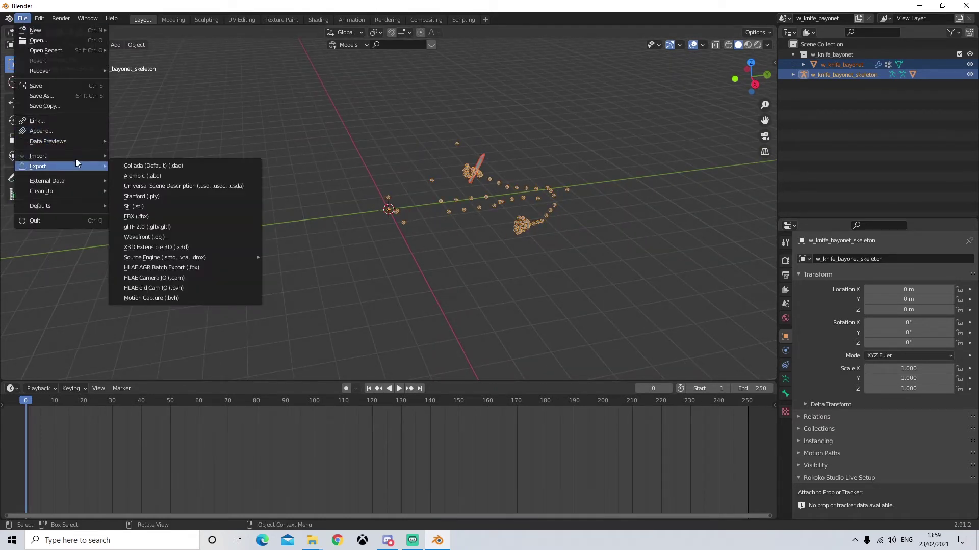
pyautogui.moveTo(79, 156)
pyautogui.click(186, 289)
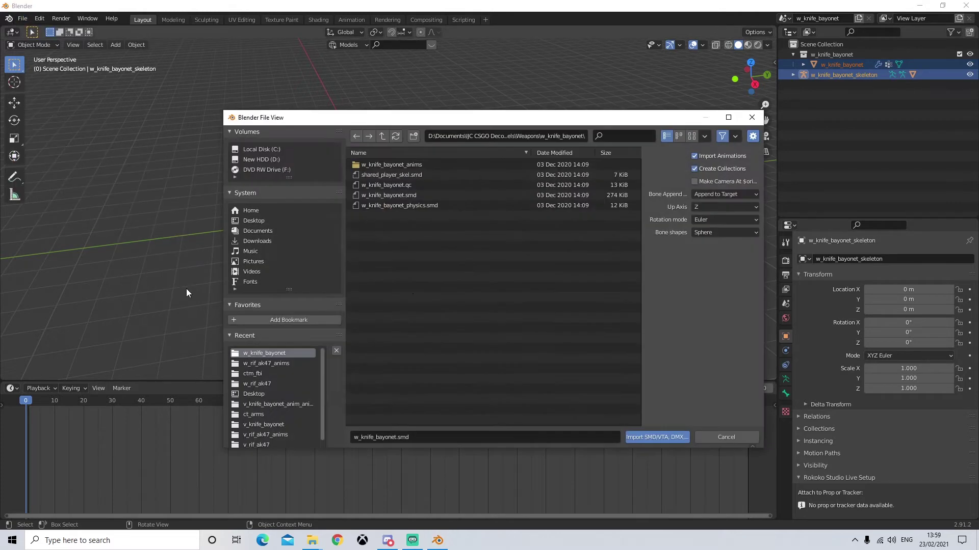
pyautogui.click(381, 139)
pyautogui.click(381, 139)
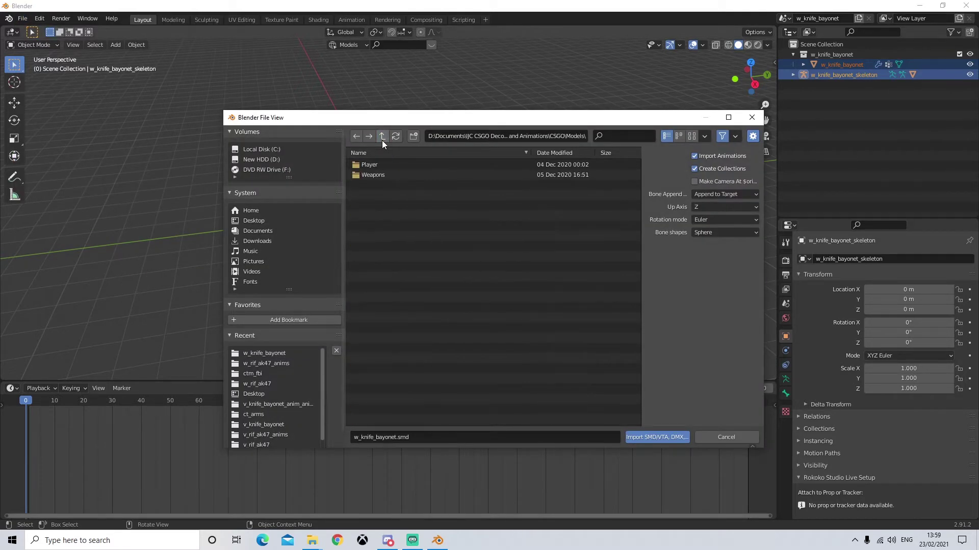
pyautogui.doubleClick(386, 167)
pyautogui.scroll(-10, 421, 268)
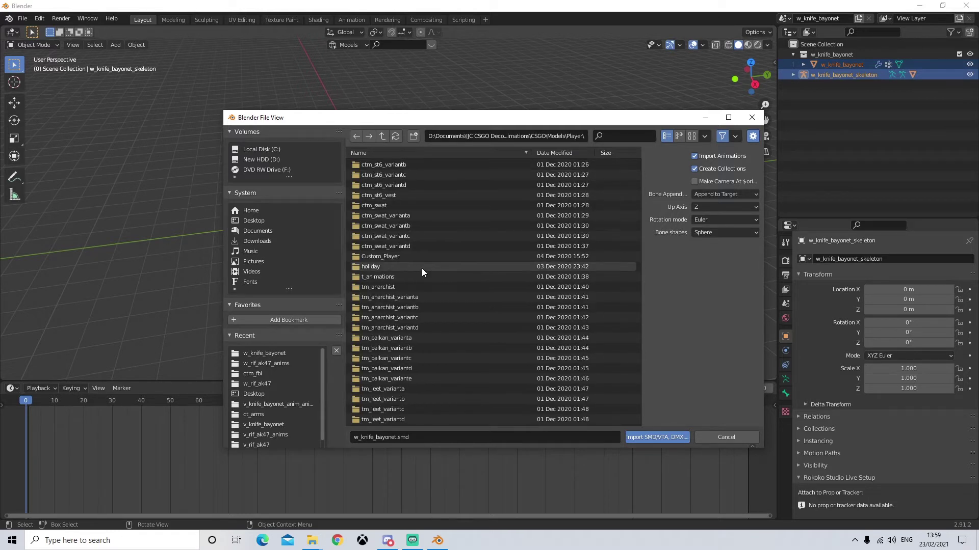
pyautogui.doubleClick(399, 236)
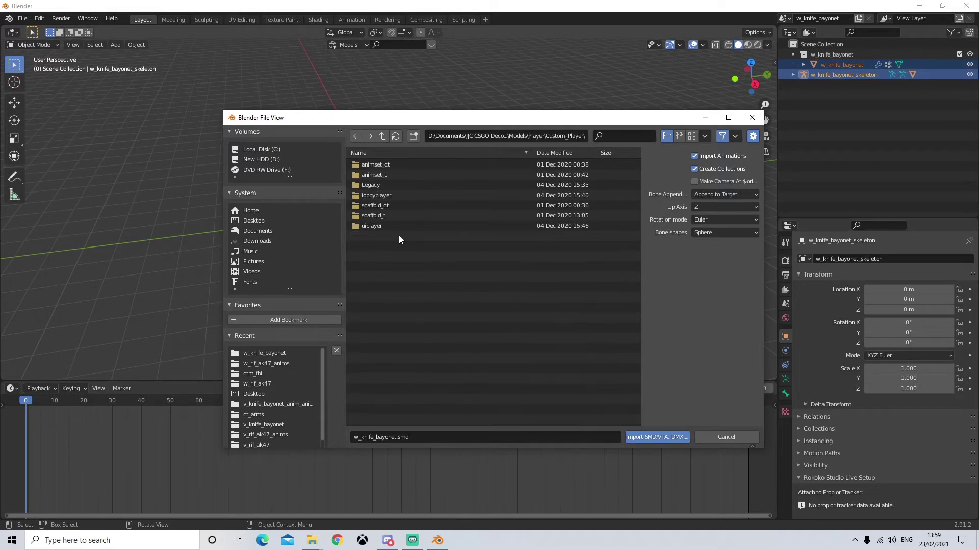
pyautogui.doubleClick(394, 181)
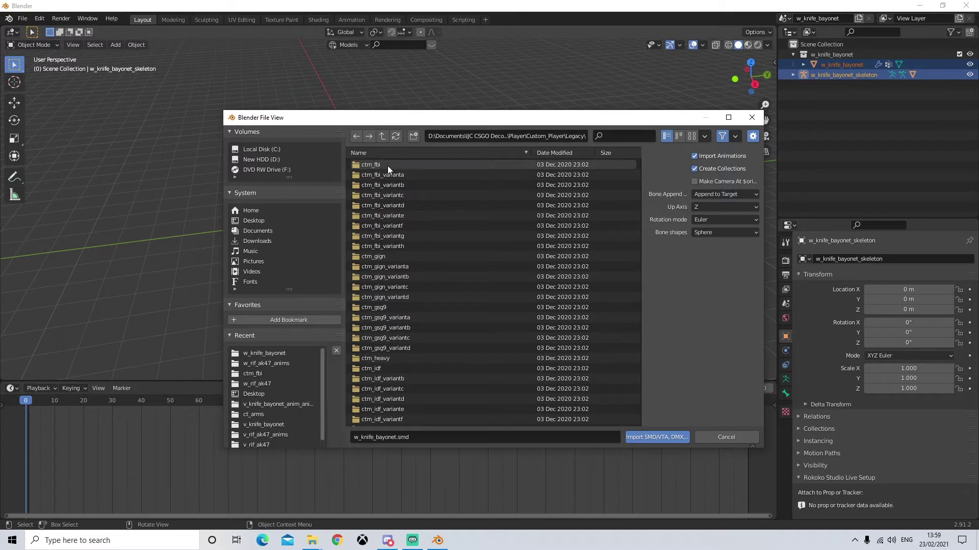
# Step: Import ctm_fbi.smd and w_ct_base_glove.smd from the ctm_fbi folder, appending them to the bayonet skeleton
pyautogui.doubleClick(387, 164)
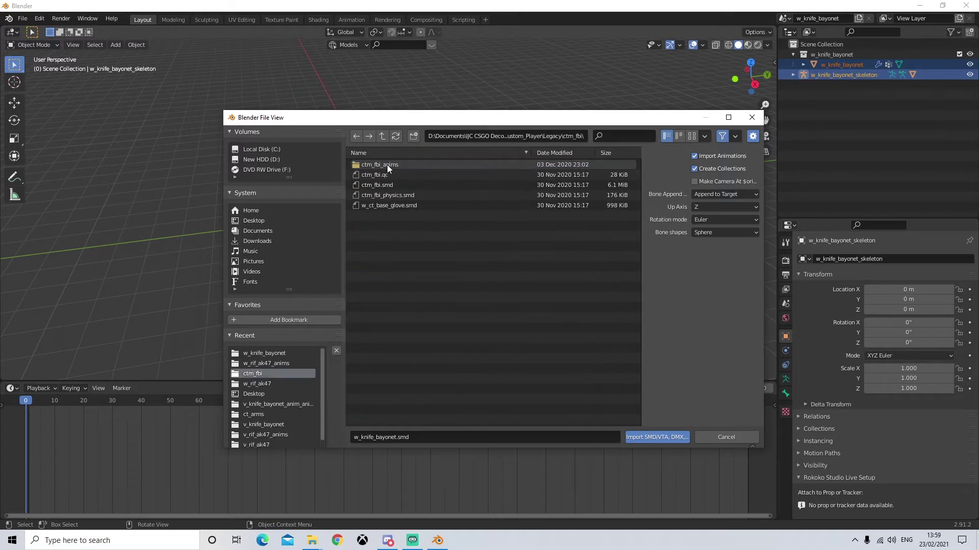
pyautogui.click(413, 185)
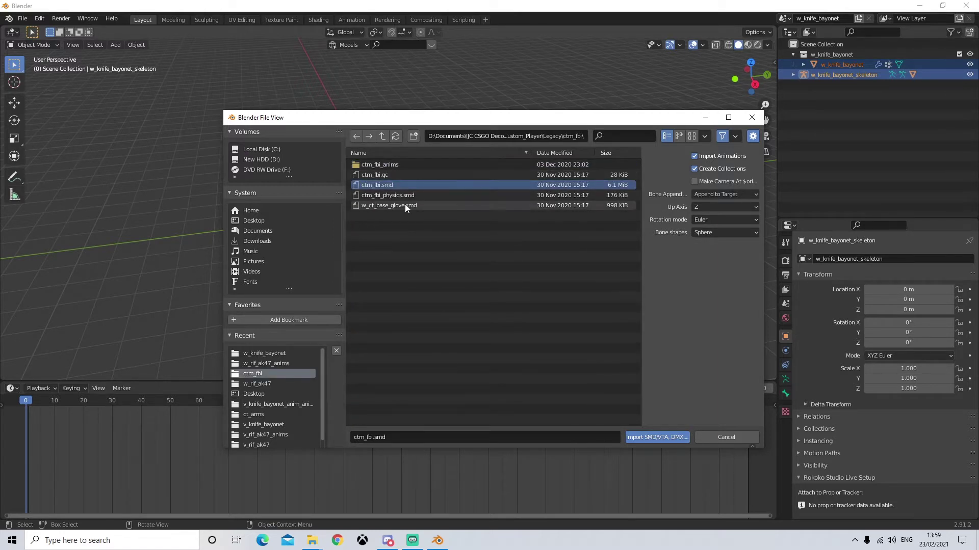
pyautogui.keyDown('ctrl'); pyautogui.click(405, 205); pyautogui.keyUp('ctrl')
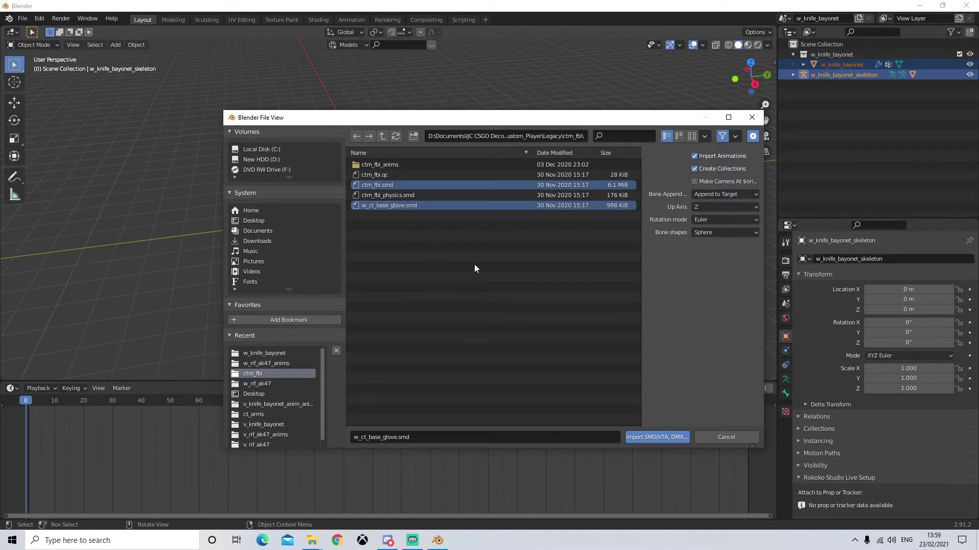
pyautogui.click(655, 435)
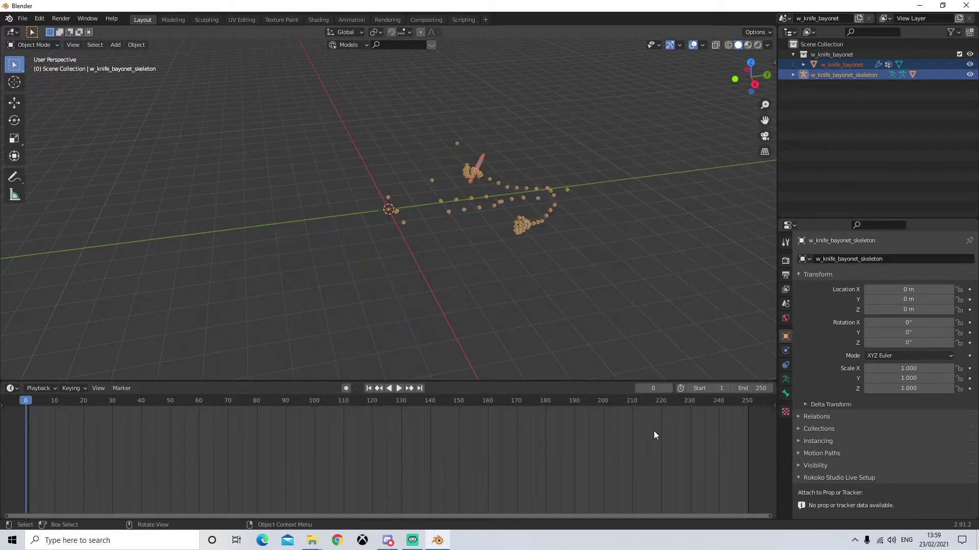
pyautogui.moveTo(535, 252); pyautogui.dragTo(526, 274, button='middle')
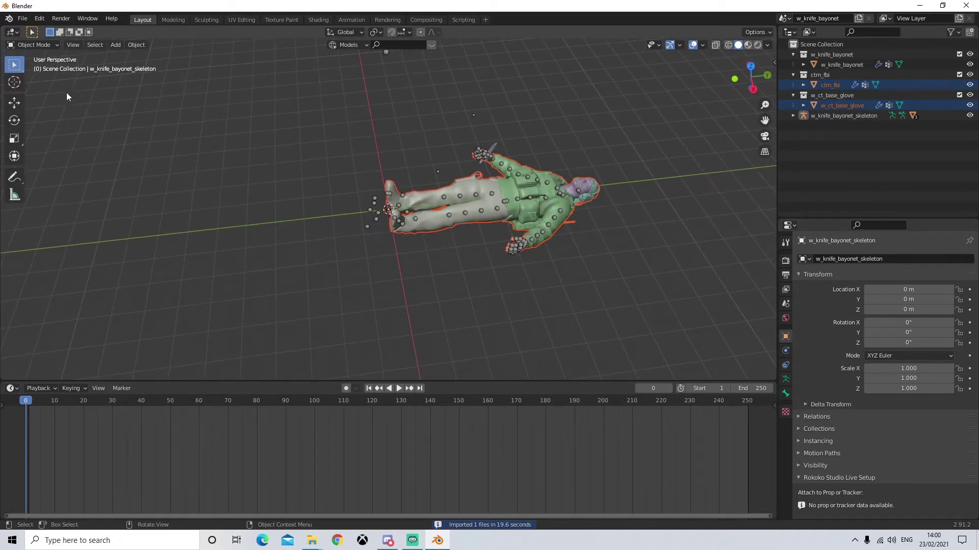
# Step: Start another Source Engine import and browse to the animset_ct_anims folder under Custom_Player\animset_ct
pyautogui.click(27, 22)
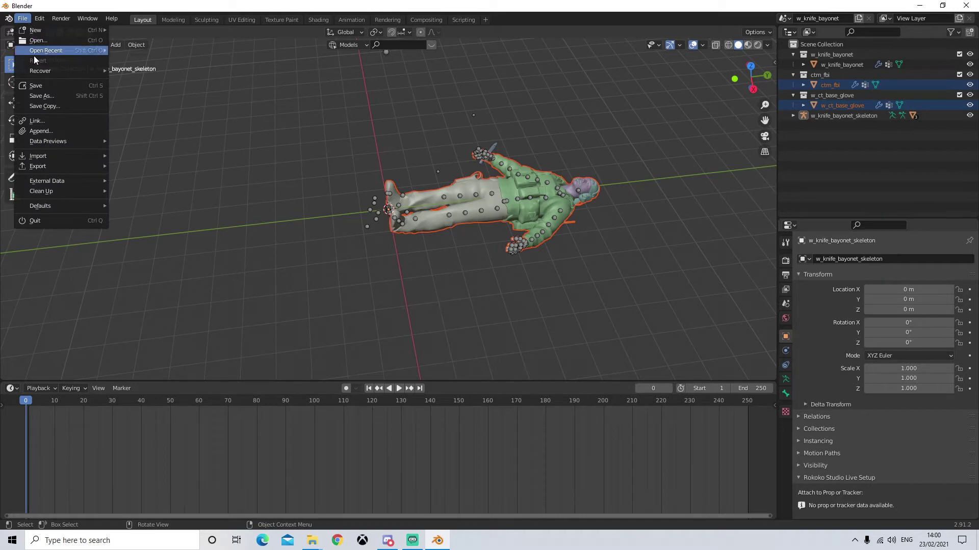
pyautogui.moveTo(53, 155)
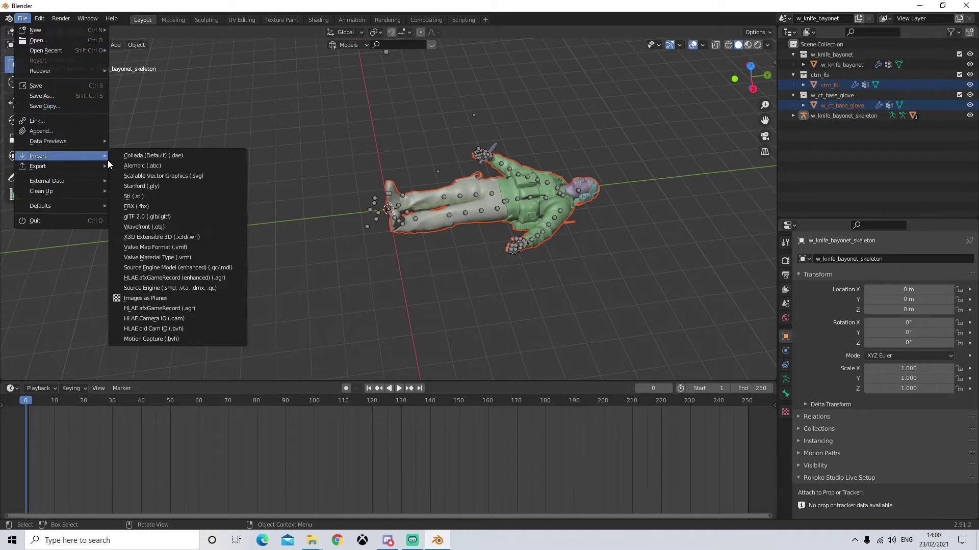
pyautogui.click(188, 291)
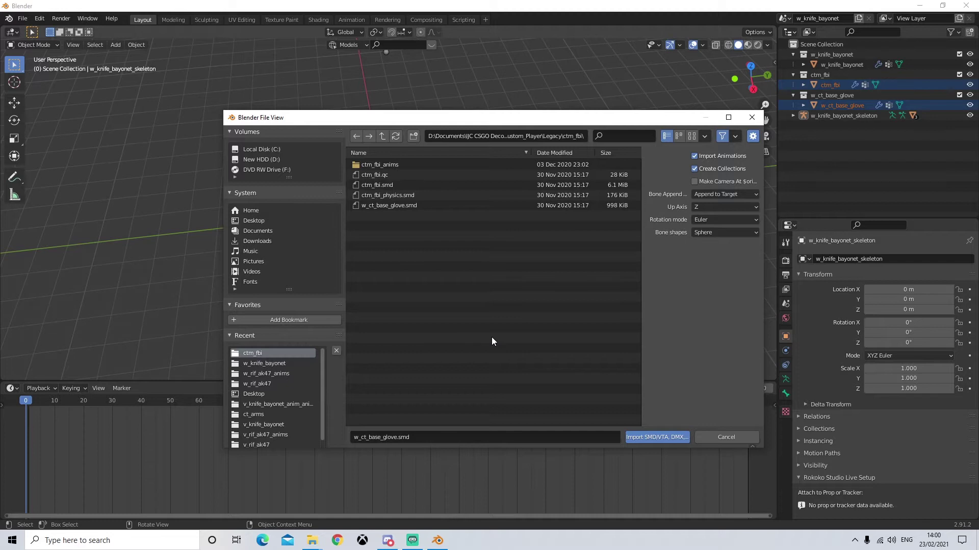
pyautogui.click(382, 137)
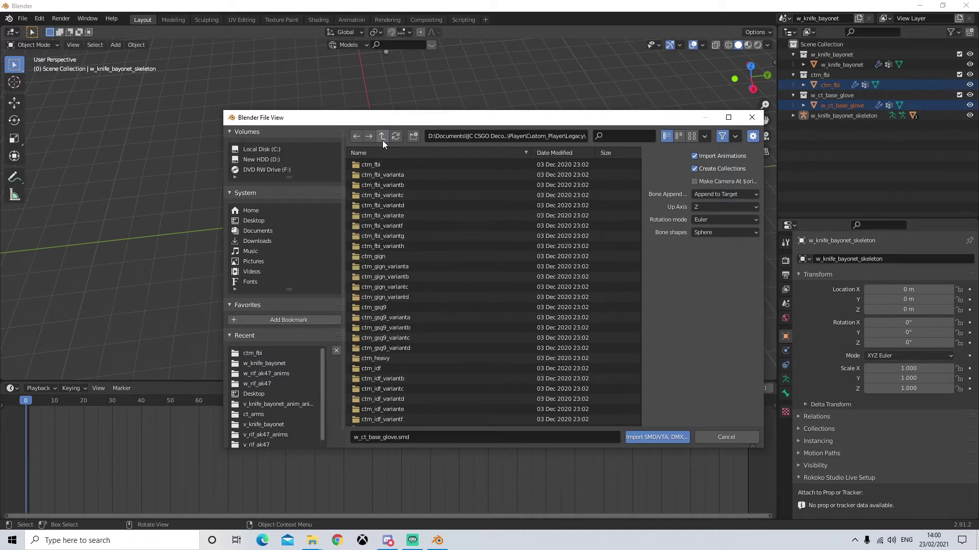
pyautogui.scroll(-15, 412, 263)
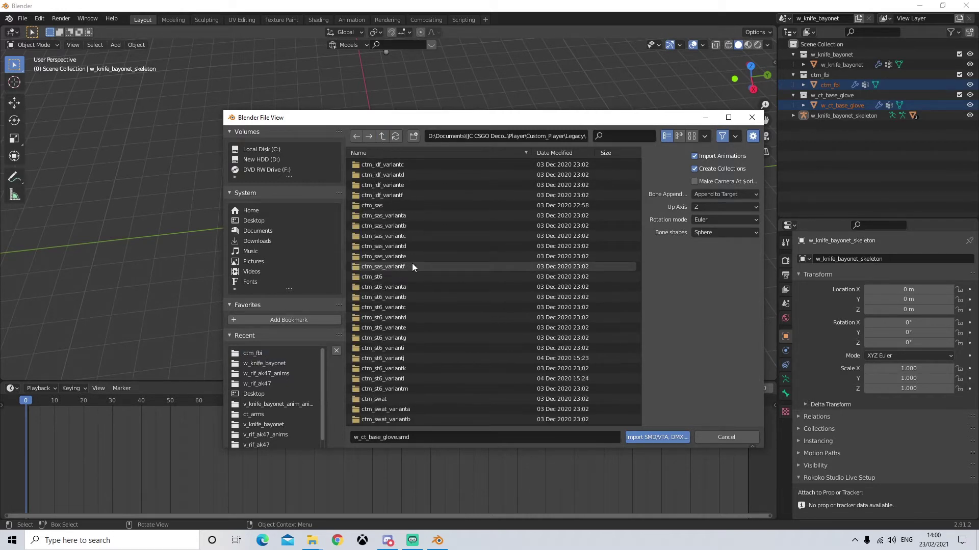
pyautogui.scroll(-10, 412, 263)
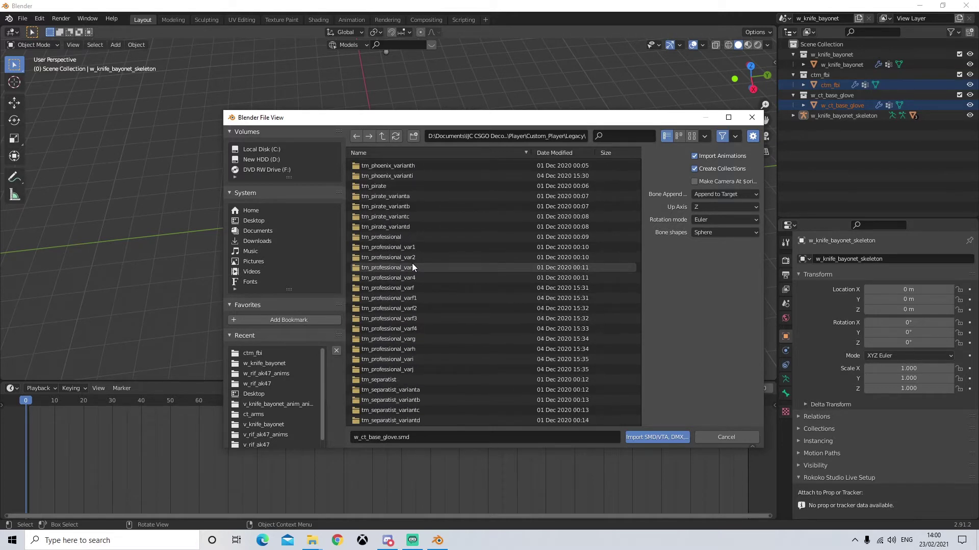
pyautogui.click(382, 136)
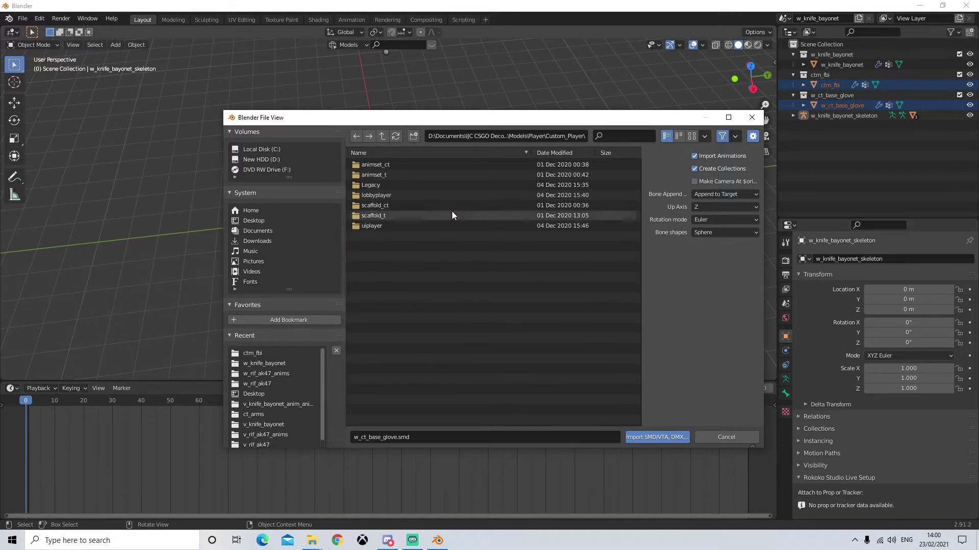
pyautogui.doubleClick(388, 166)
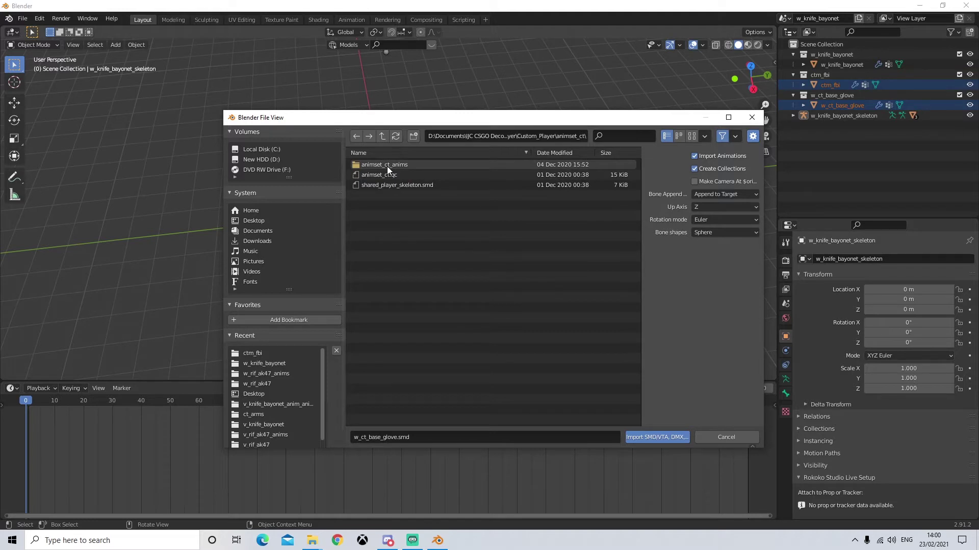
pyautogui.doubleClick(408, 166)
# Step: Import the knife animation knife_fire_back.smd onto the bayonet skeleton
pyautogui.scroll(-15, 522, 331)
pyautogui.scroll(-15, 522, 334)
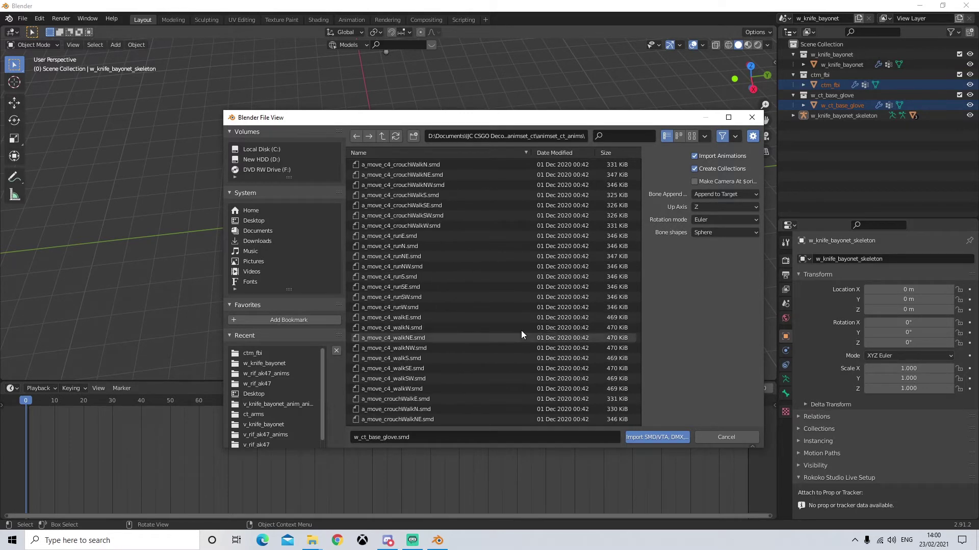
pyautogui.moveTo(638, 195); pyautogui.dragTo(638, 313)
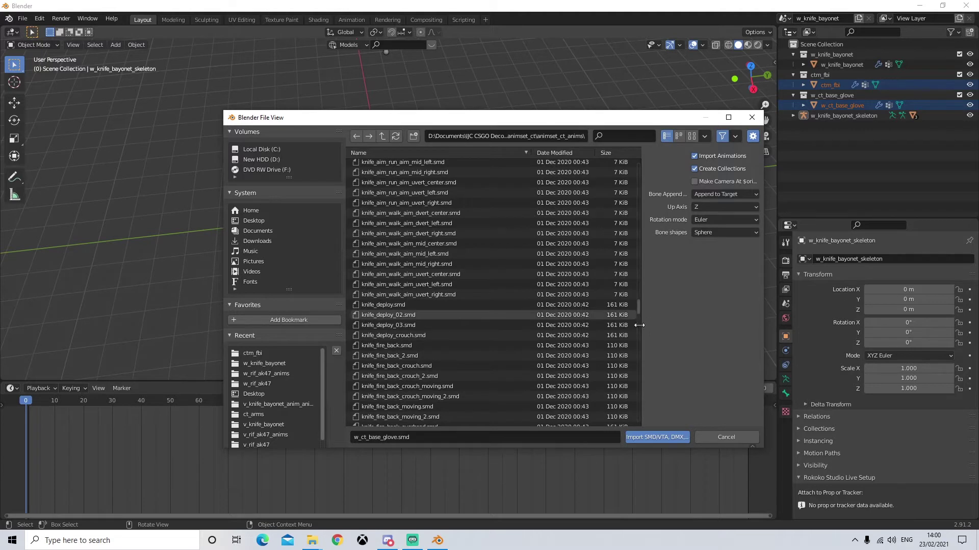
pyautogui.click(383, 347)
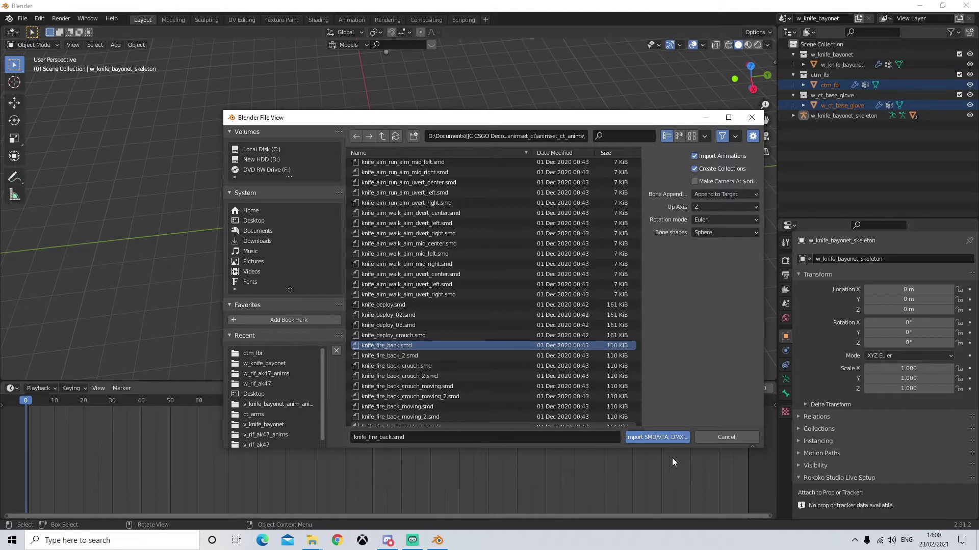
pyautogui.click(657, 437)
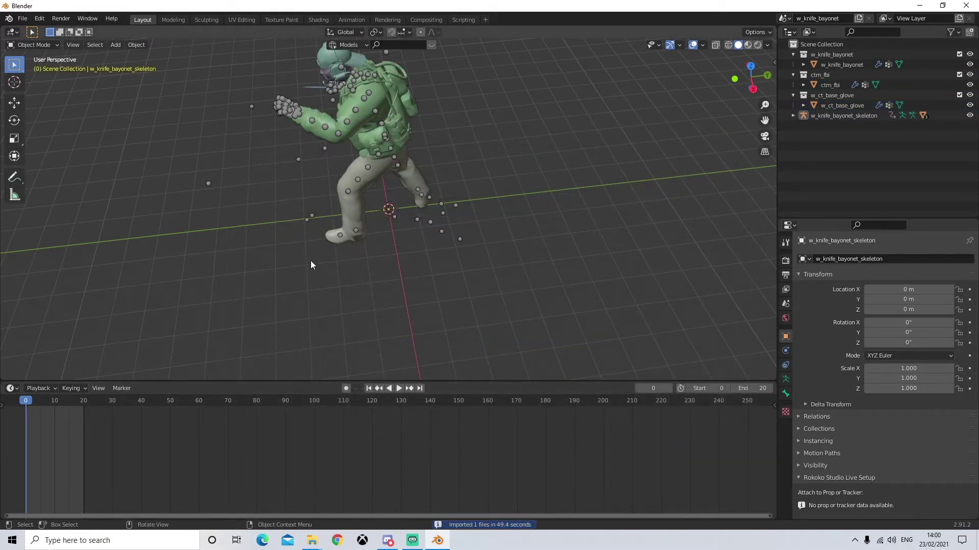
# Step: Play the imported back-stab animation, view the player model from several angles, and return to the first frame
pyautogui.moveTo(310, 261); pyautogui.dragTo(356, 233, button='middle')
pyautogui.scroll(-3, 399, 209)
pyautogui.click(400, 389)
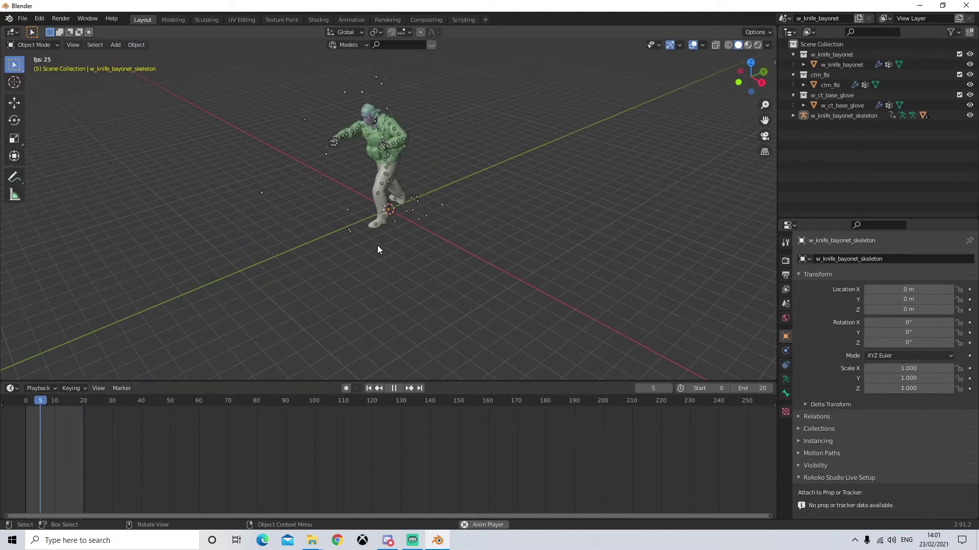
pyautogui.moveTo(386, 239); pyautogui.dragTo(357, 252, button='middle')
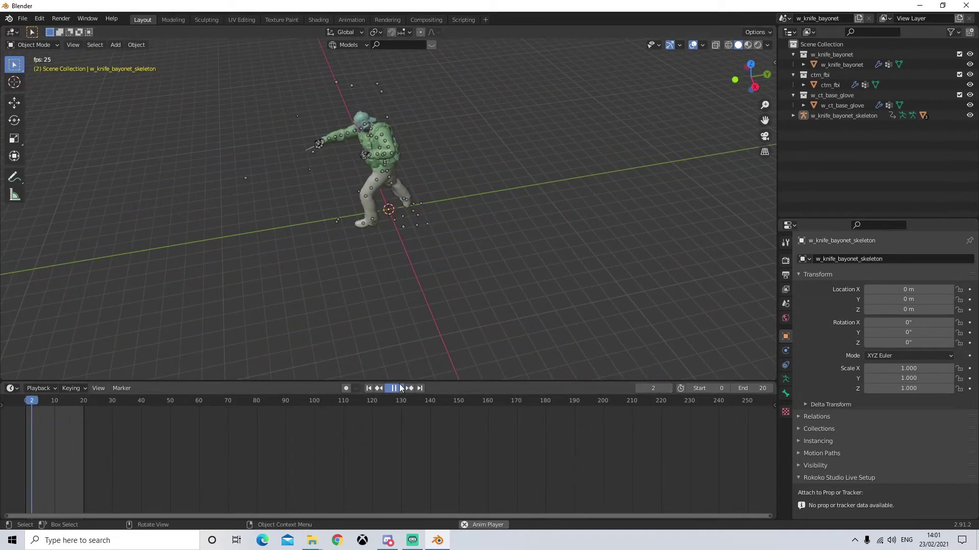
pyautogui.click(368, 388)
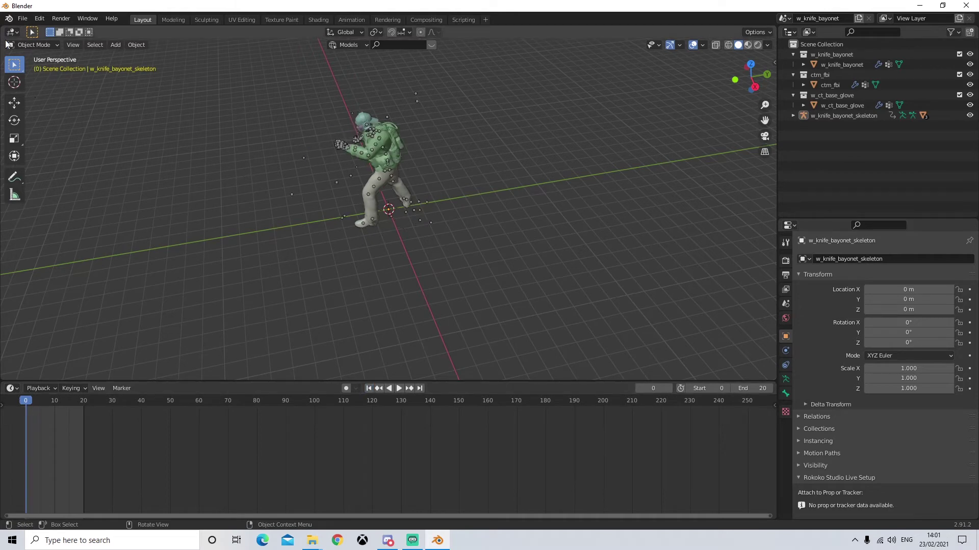
# Step: Import knife_fire_front.smd from the animset_ct_anims folder onto the bayonet skeleton and play the animation
pyautogui.click(22, 18)
pyautogui.moveTo(95, 157)
pyautogui.click(198, 288)
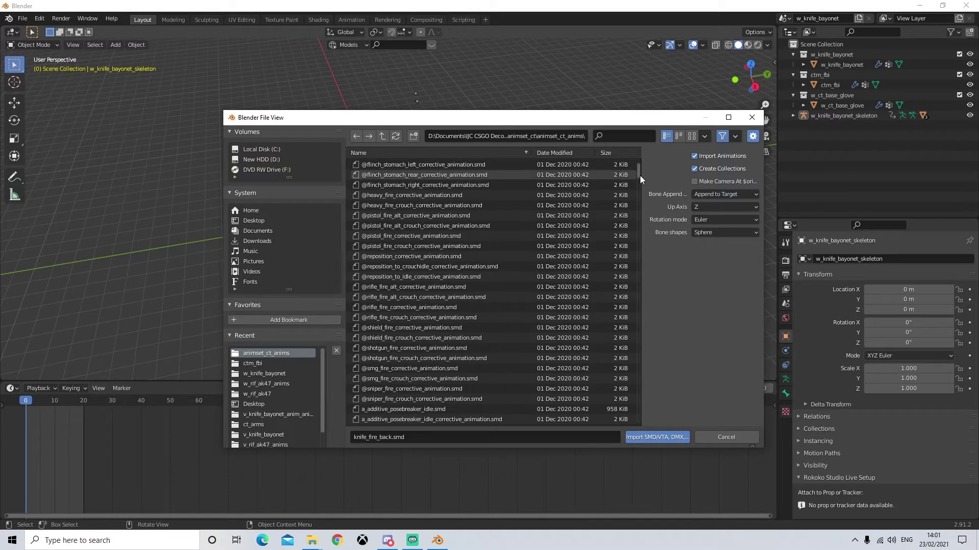
pyautogui.scroll(-10, 637, 189)
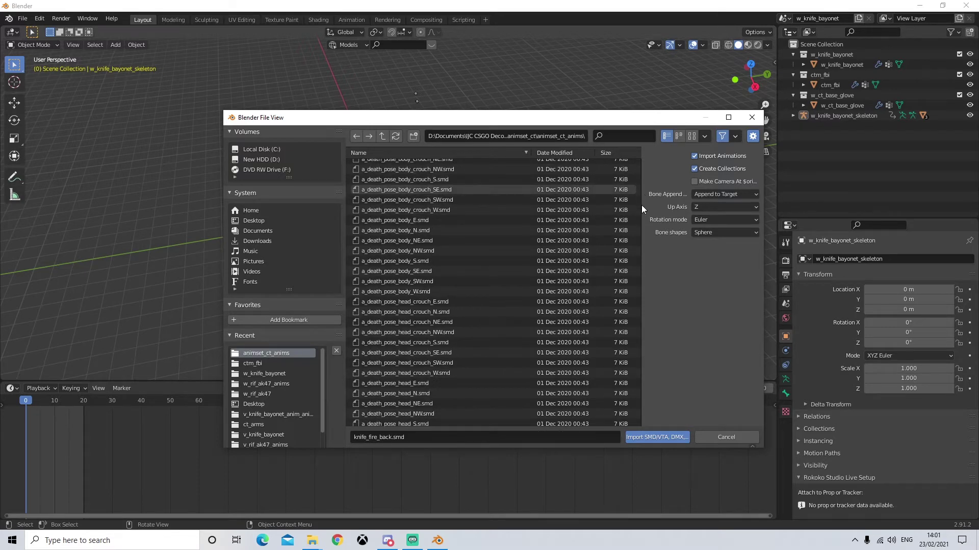
pyautogui.scroll(-10, 640, 204)
pyautogui.moveTo(637, 189); pyautogui.dragTo(629, 316)
pyautogui.click(433, 290)
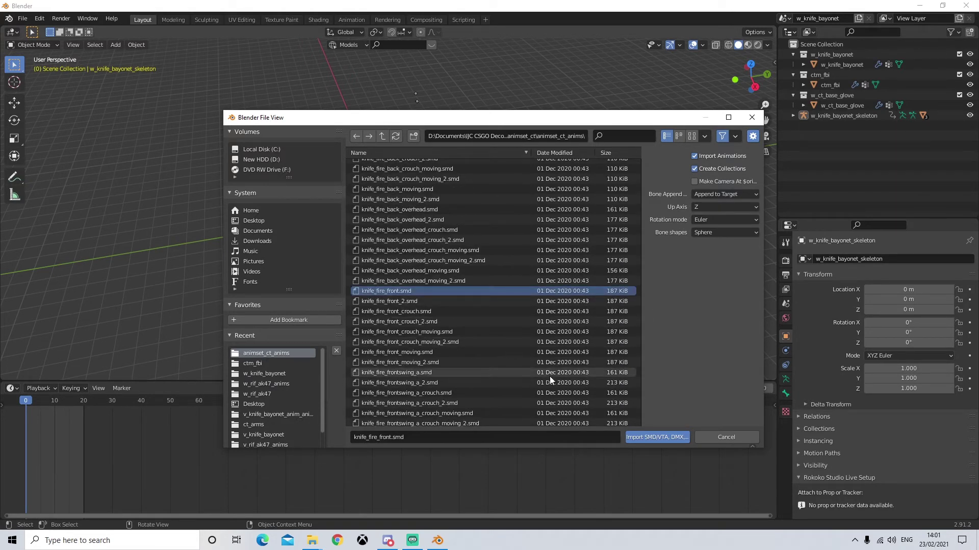
pyautogui.click(646, 437)
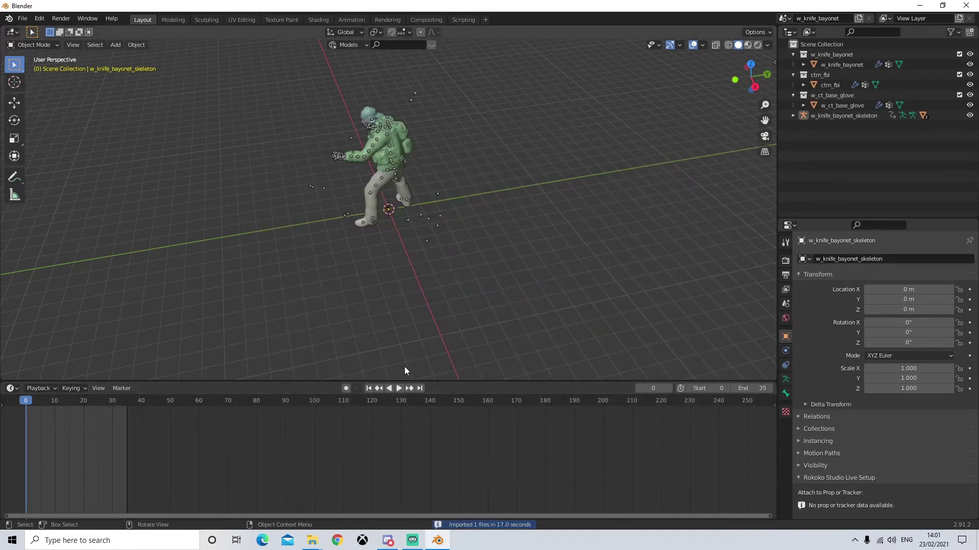
pyautogui.click(399, 389)
pyautogui.moveTo(397, 350); pyautogui.dragTo(417, 212, button='middle')
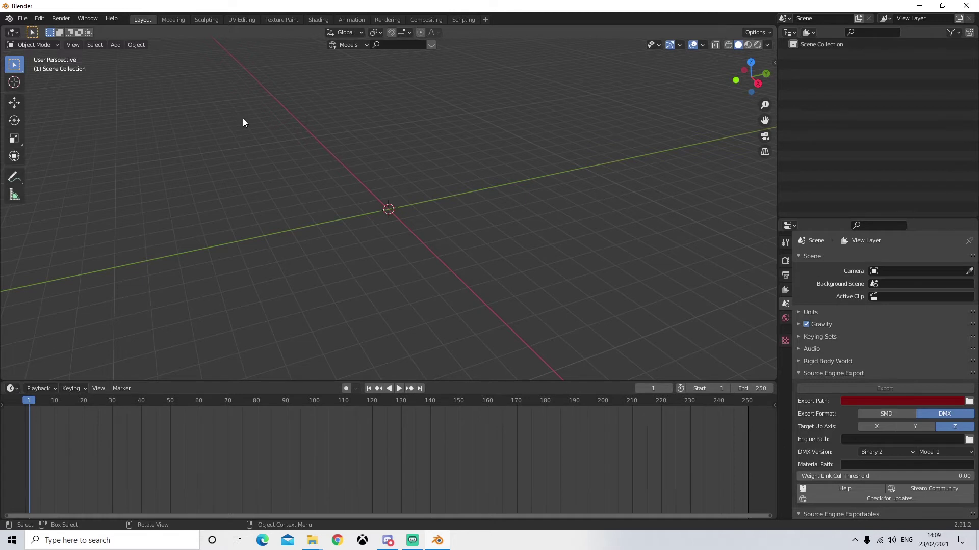
# Step: Start a Source Engine import in the empty scene and browse the decompiled models and animations to CSGO\Models\Weapons
pyautogui.click(22, 19)
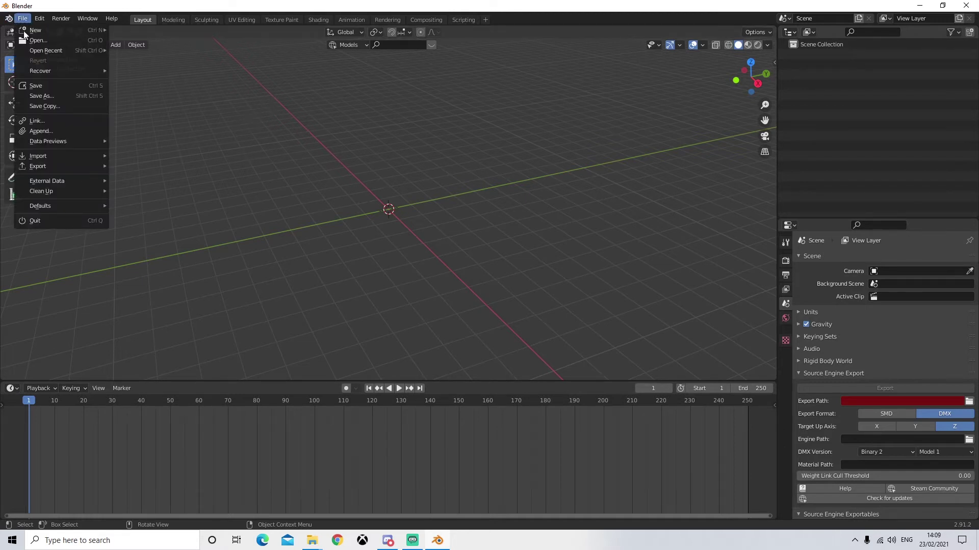
pyautogui.moveTo(45, 152)
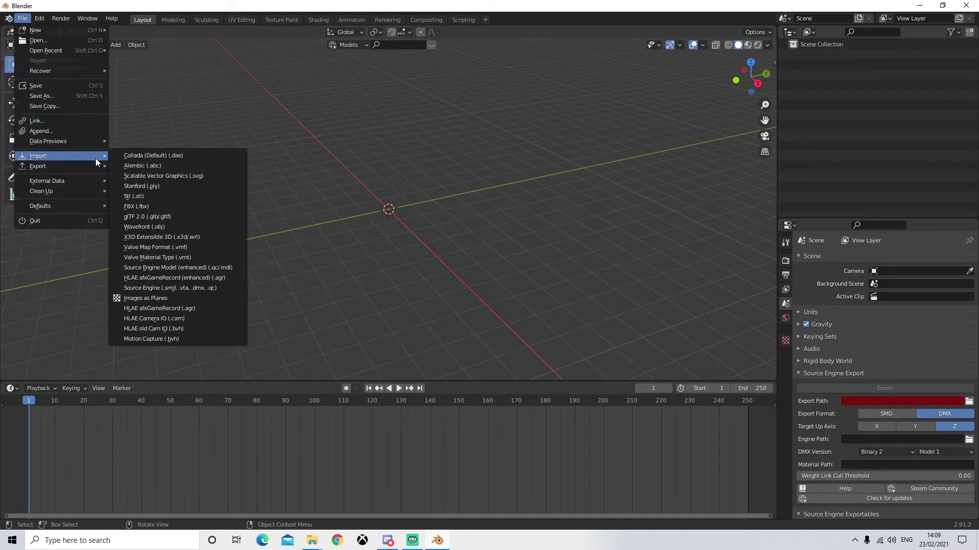
pyautogui.click(182, 289)
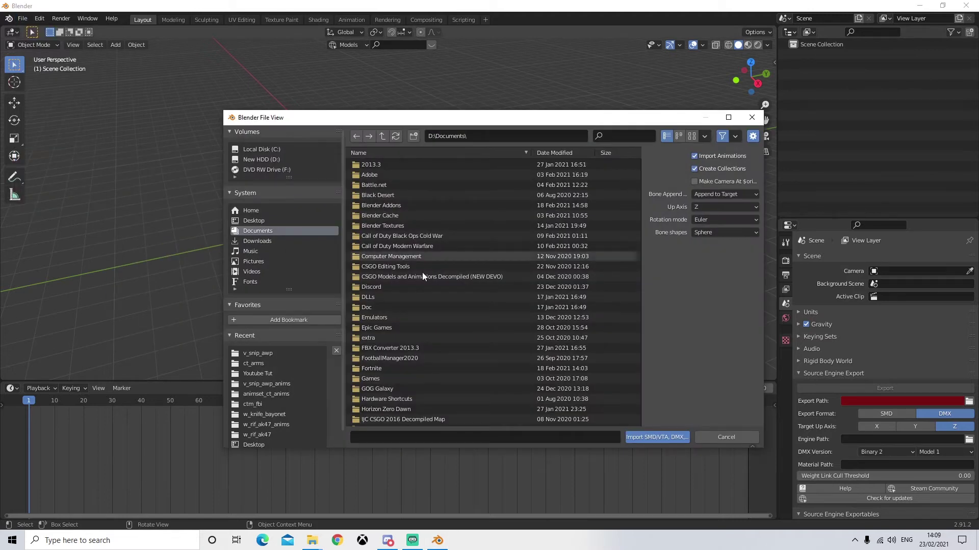
pyautogui.scroll(-5, 464, 305)
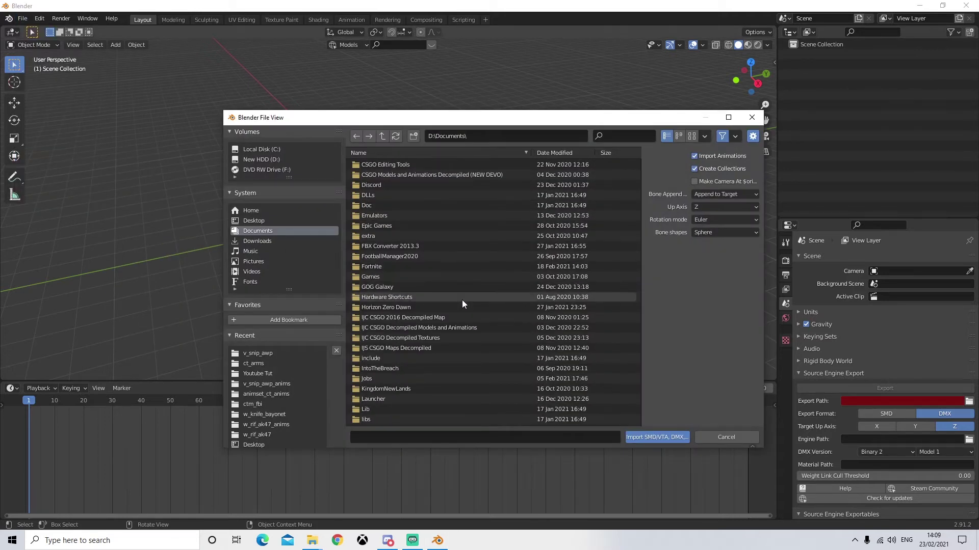
pyautogui.doubleClick(464, 308)
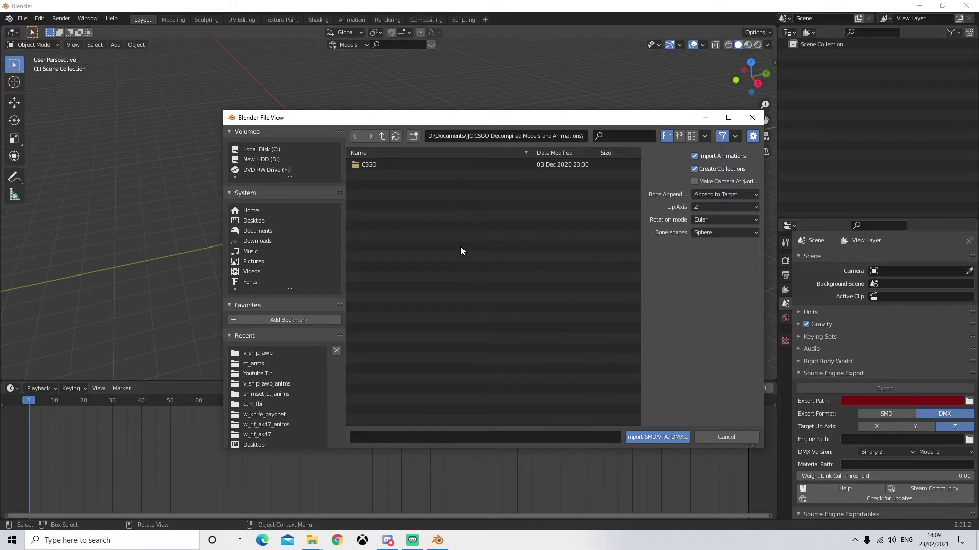
pyautogui.doubleClick(399, 166)
pyautogui.doubleClick(400, 165)
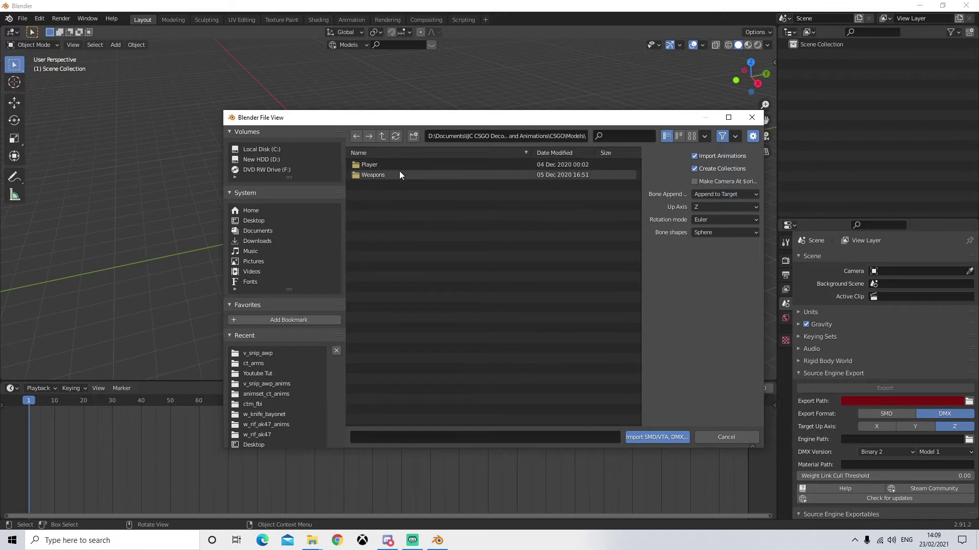
pyautogui.doubleClick(399, 174)
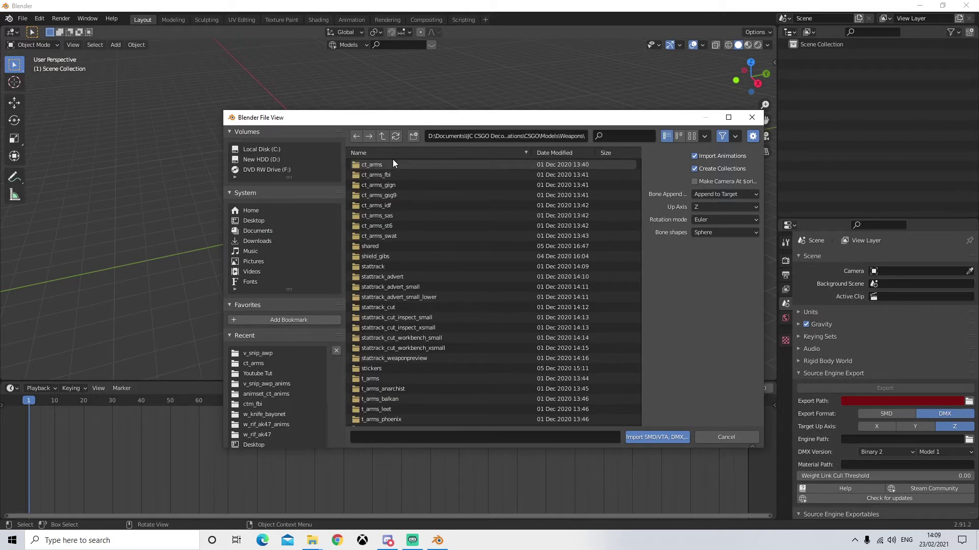
pyautogui.scroll(-10, 461, 252)
pyautogui.scroll(-5, 455, 266)
pyautogui.scroll(-11, 454, 266)
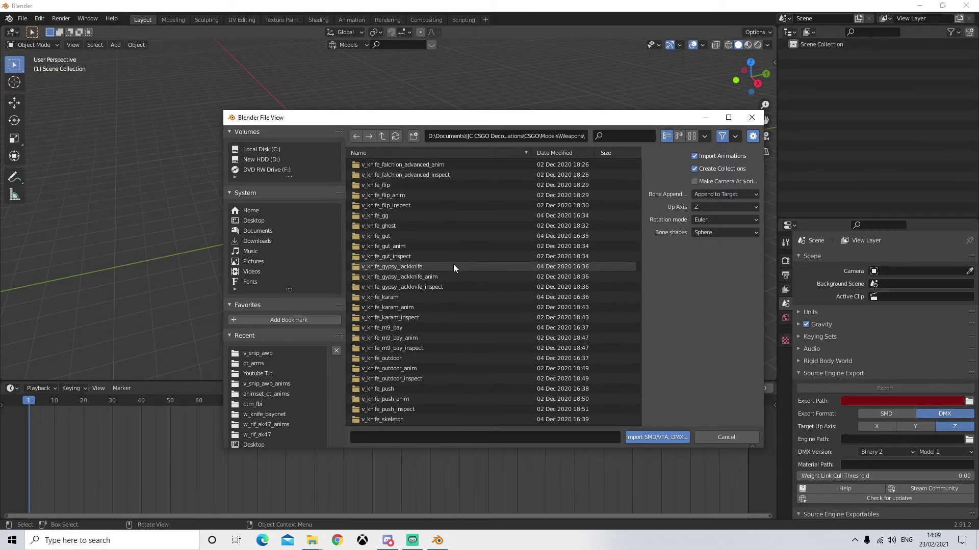
pyautogui.scroll(-2, 454, 265)
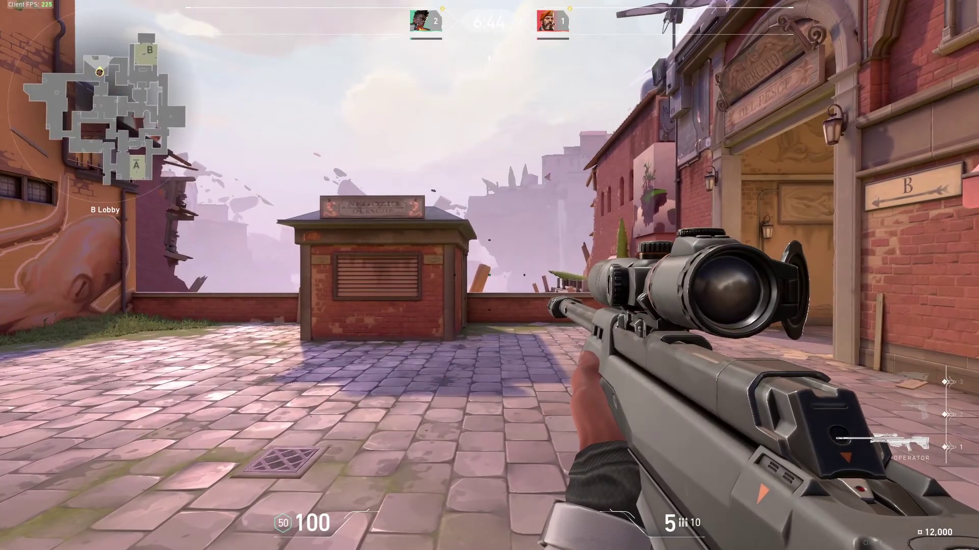
pyautogui.rightClick(489, 275)
pyautogui.click(490, 275)
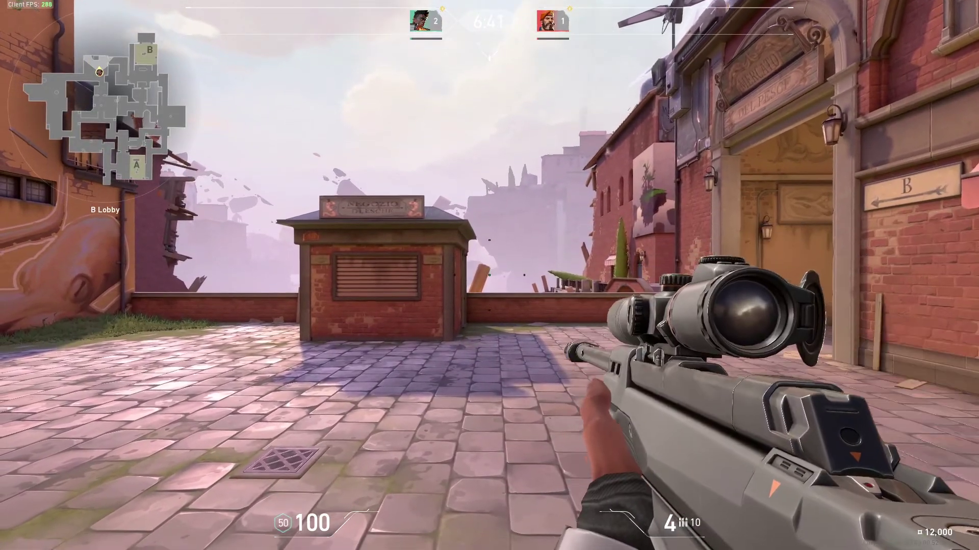
pyautogui.rightClick(489, 275)
pyautogui.click(489, 275)
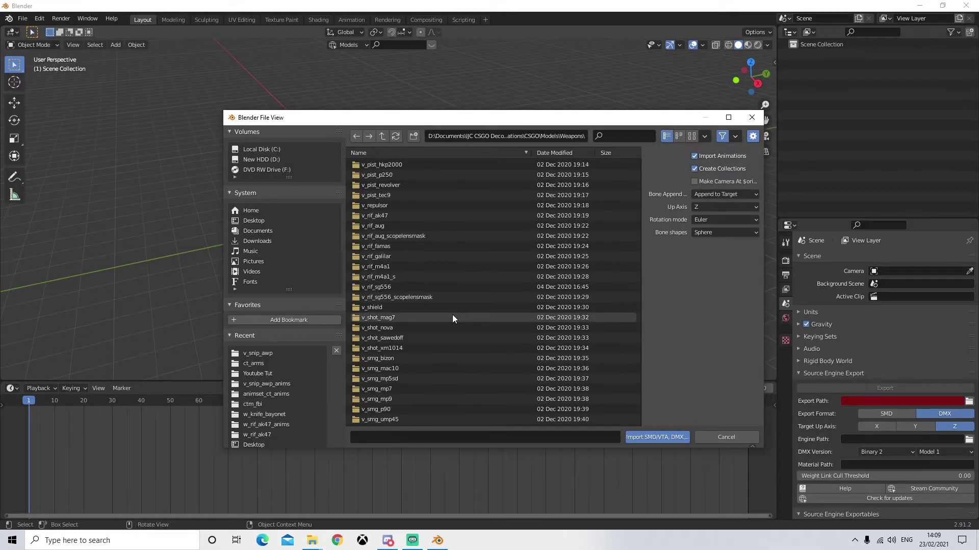
# Step: Import the AWP view model awp_model.smd from the v_snip_awp folder and view the whole rifle with its skeleton
pyautogui.scroll(-3, 452, 317)
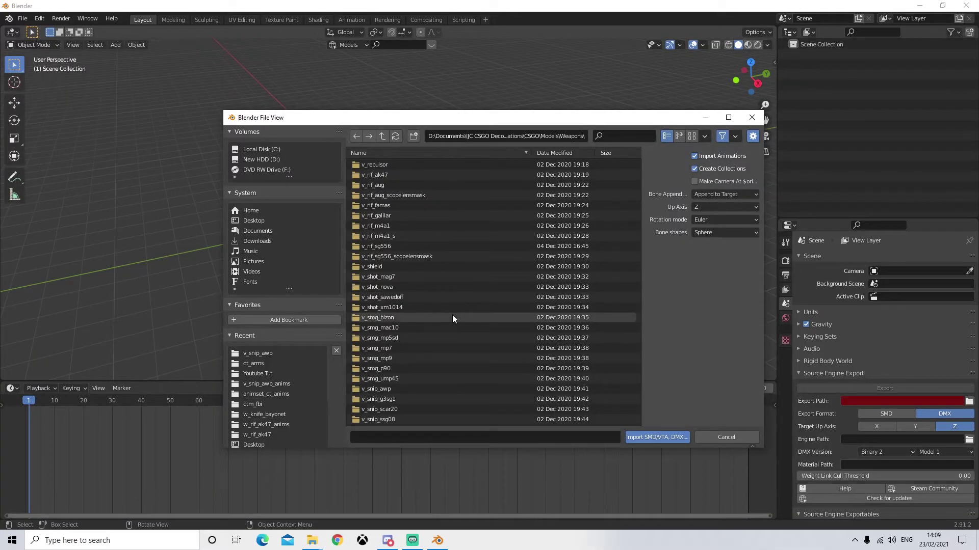
pyautogui.doubleClick(411, 368)
pyautogui.click(397, 176)
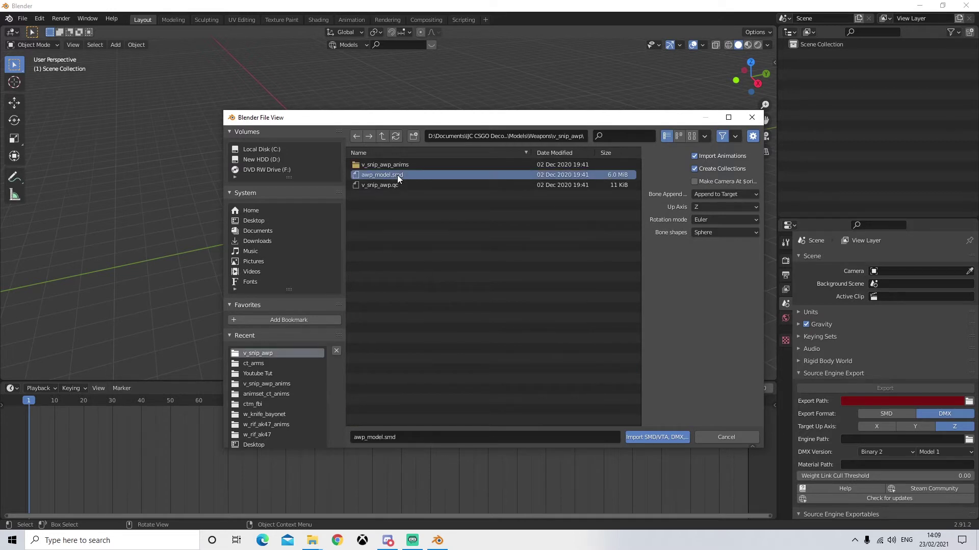
pyautogui.click(656, 434)
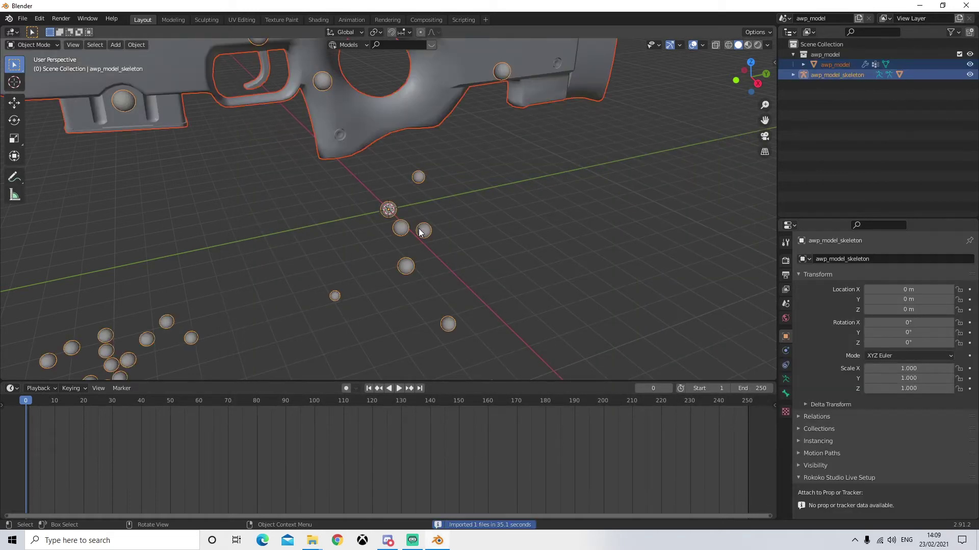
pyautogui.moveTo(416, 228); pyautogui.dragTo(377, 221, button='middle')
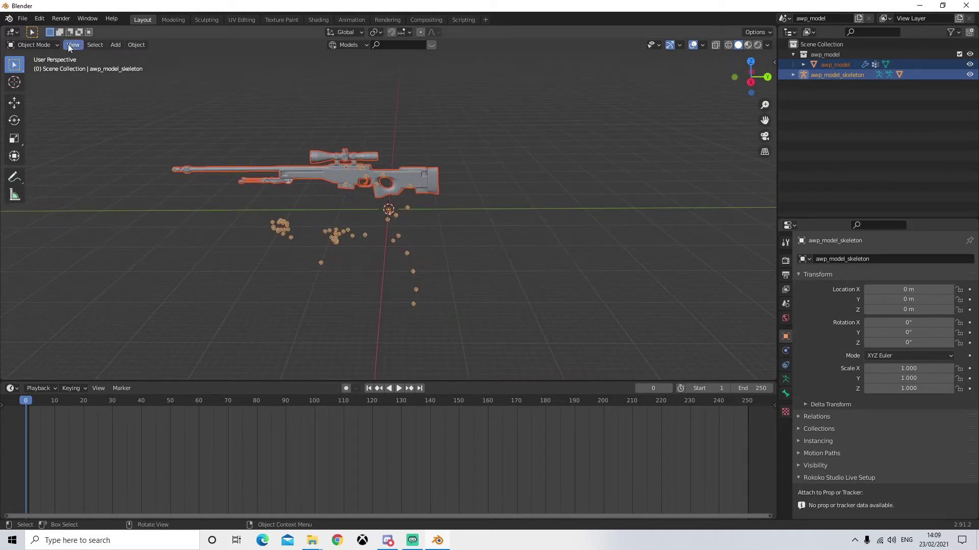
# Step: Import awp_reload.smd from the v_snip_awp_anims folder onto the AWP skeleton
pyautogui.click(89, 110)
pyautogui.click(22, 19)
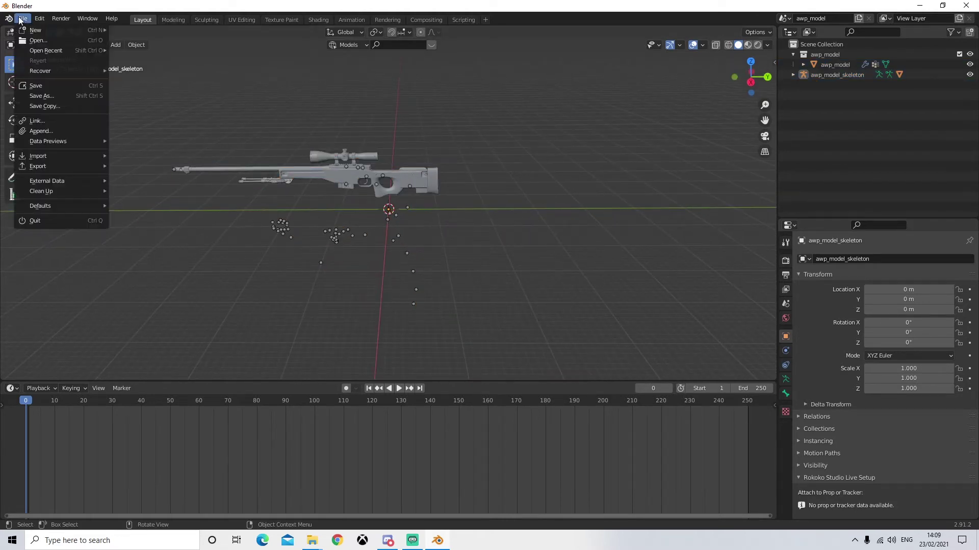
pyautogui.moveTo(61, 156)
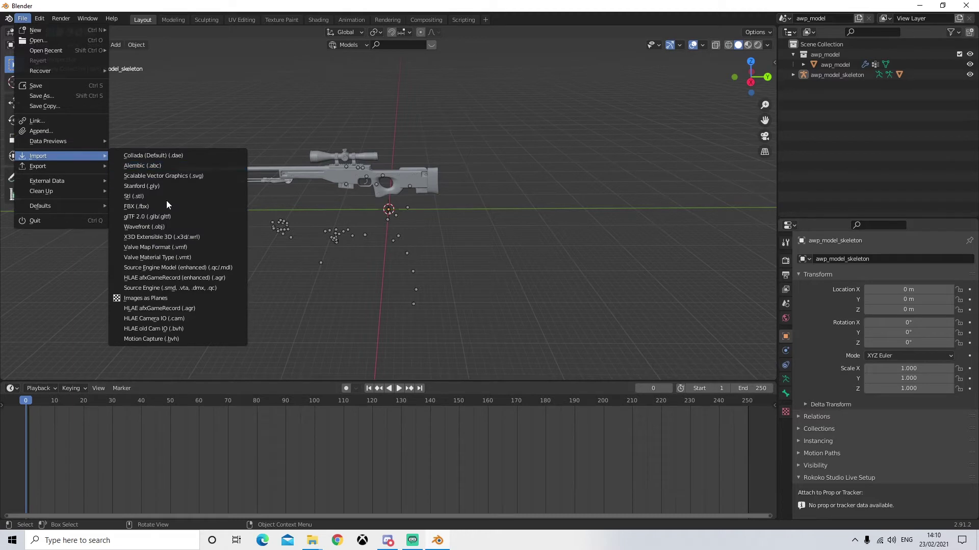
pyautogui.click(182, 289)
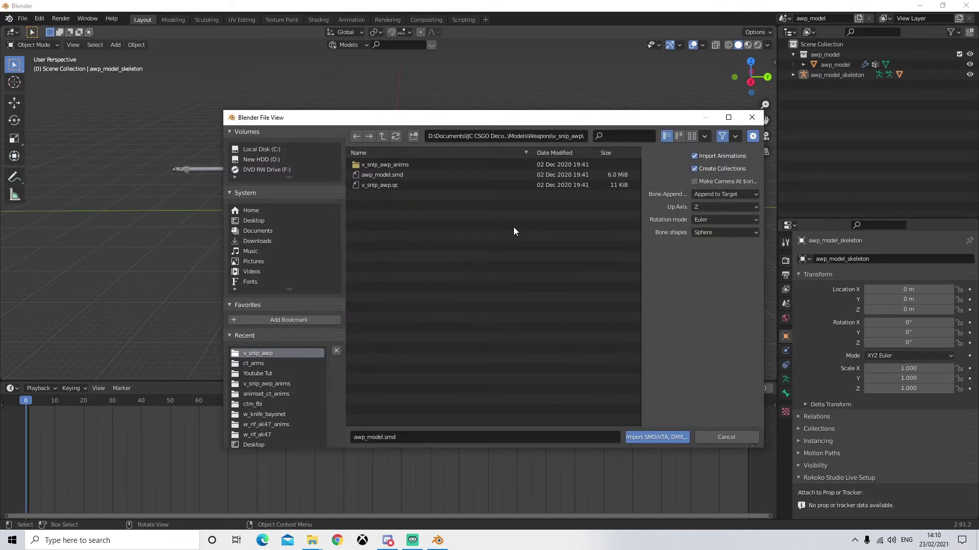
pyautogui.click(405, 165)
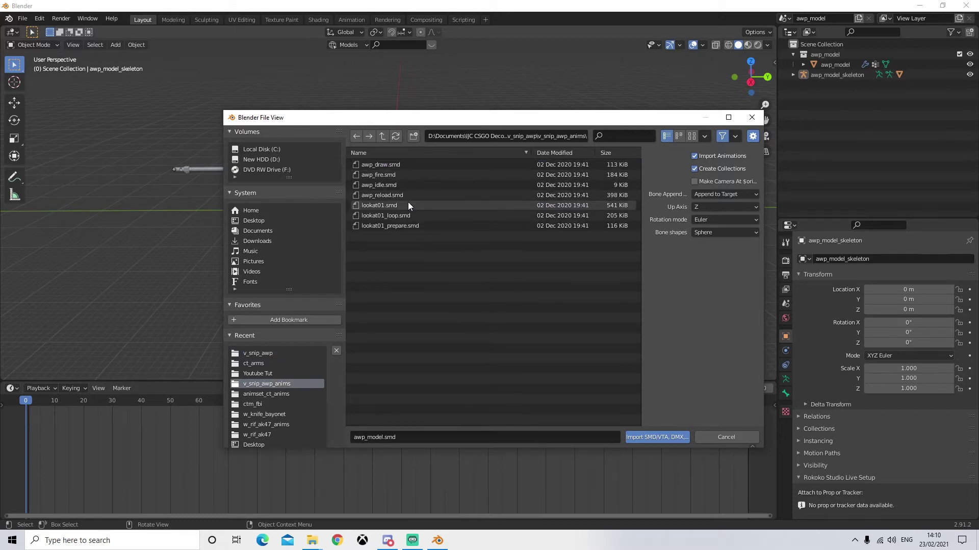
pyautogui.click(397, 197)
pyautogui.click(657, 437)
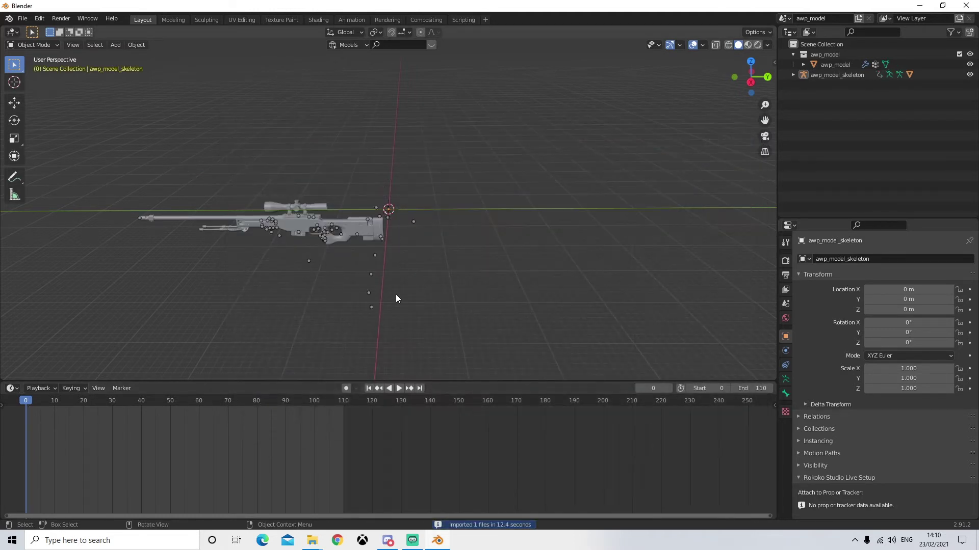
# Step: Play the AWP reload animation while viewing the rifle from different angles, and return to the first frame
pyautogui.moveTo(396, 299); pyautogui.dragTo(396, 273, button='middle')
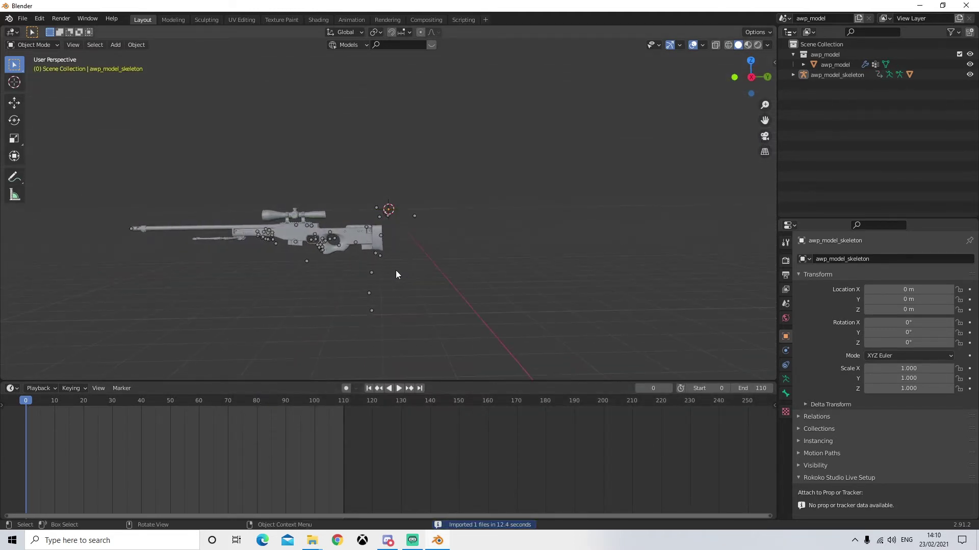
pyautogui.click(401, 389)
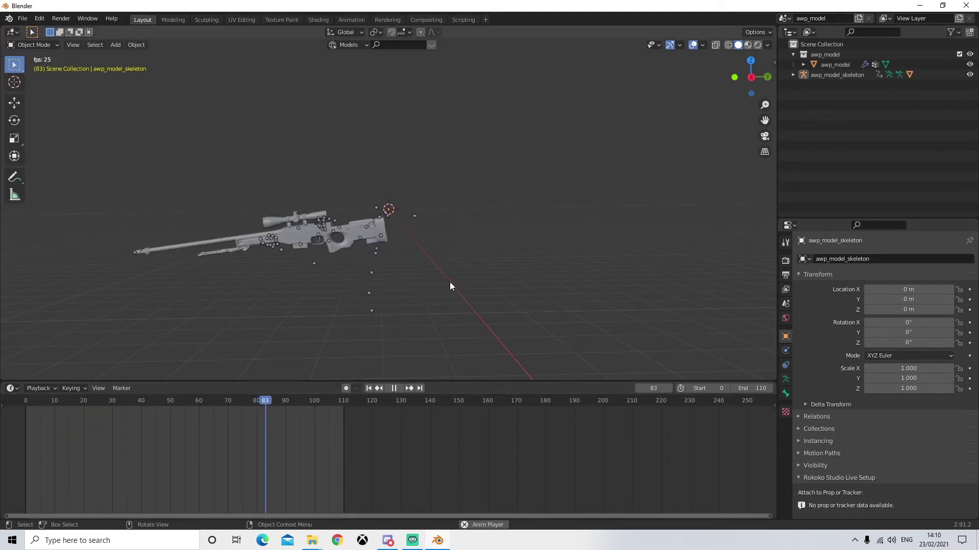
pyautogui.moveTo(418, 274)
pyautogui.mouseDown(button='middle')
pyautogui.moveTo(321, 276)
pyautogui.moveTo(433, 278)
pyautogui.mouseUp(button='middle')
pyautogui.click(393, 389)
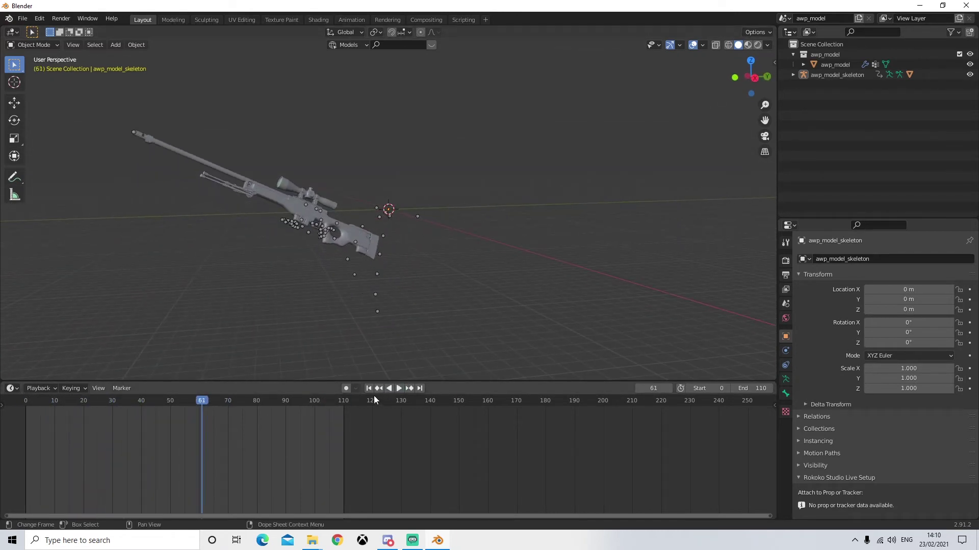
pyautogui.click(369, 389)
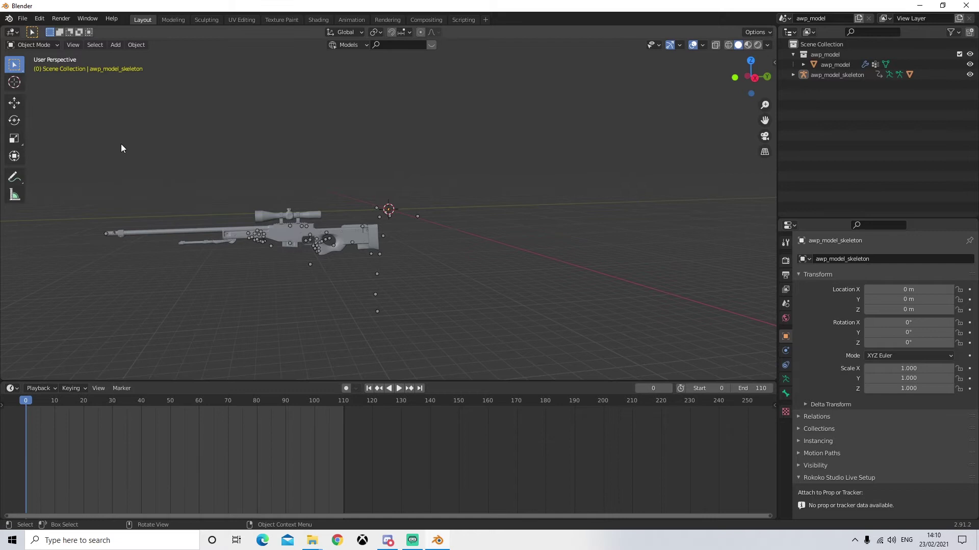
# Step: Start an FBX export, select all scene objects, and create a folder named Youtube tut on the Desktop
pyautogui.click(23, 19)
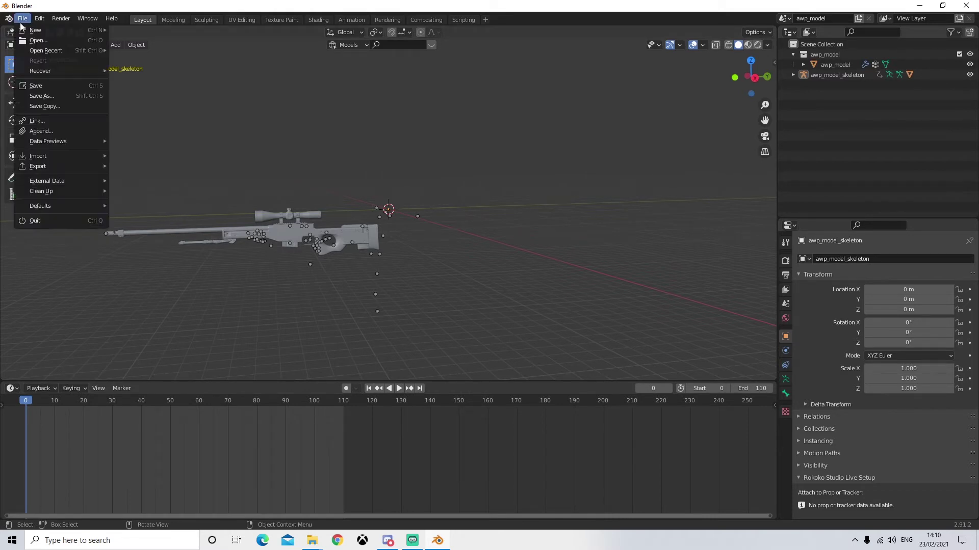
pyautogui.moveTo(50, 160)
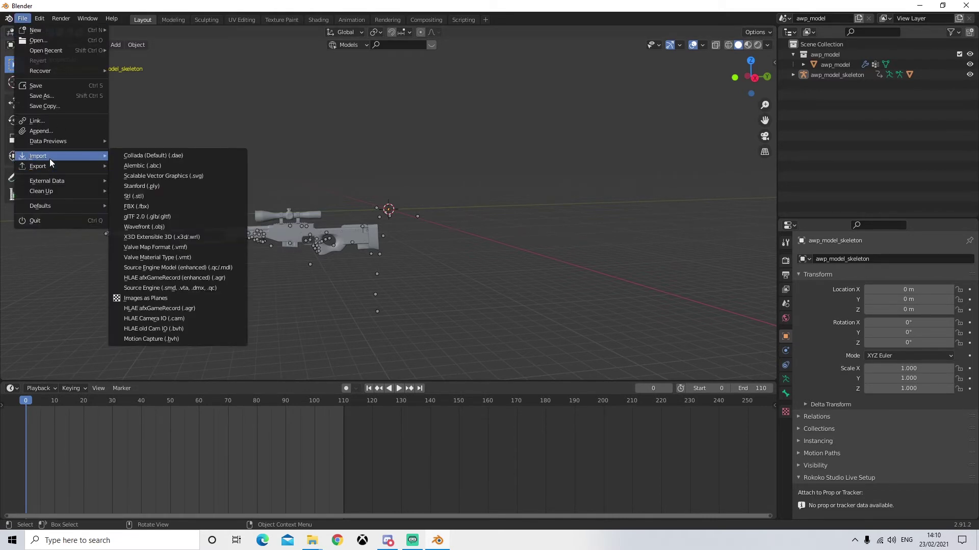
pyautogui.click(159, 216)
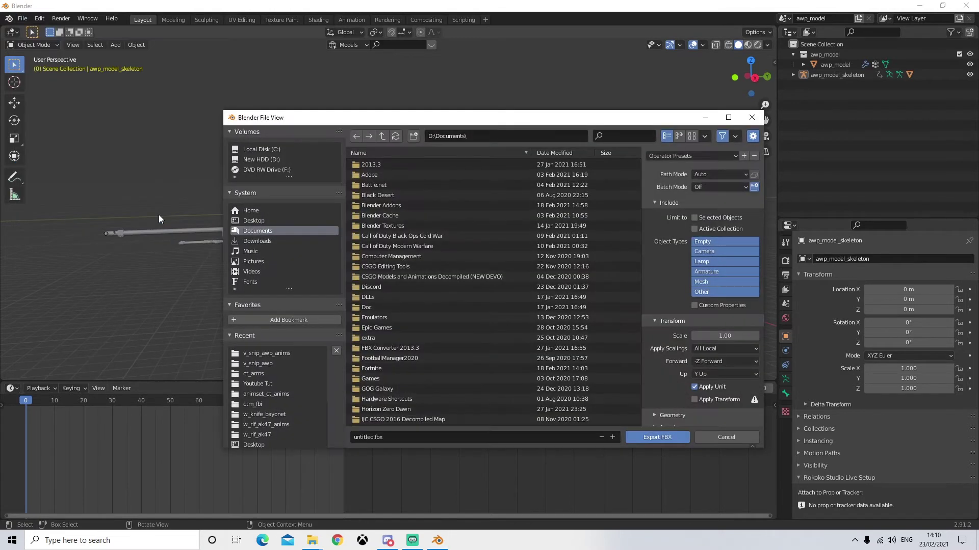
pyautogui.press('a')
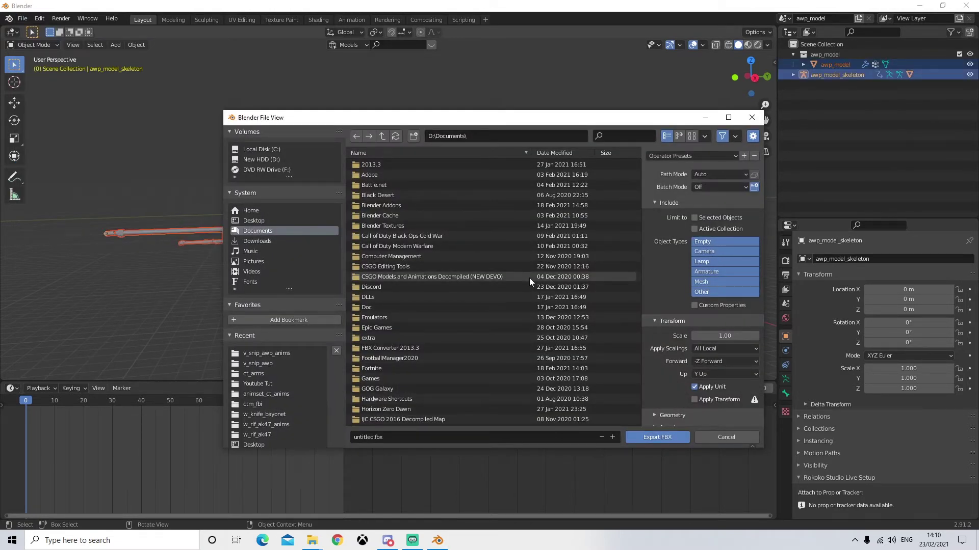
pyautogui.click(280, 222)
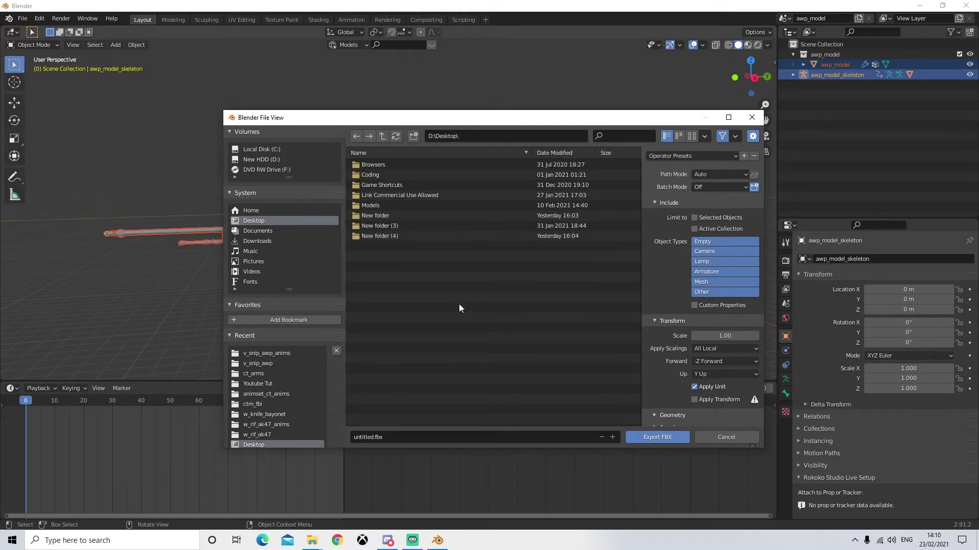
pyautogui.click(413, 136)
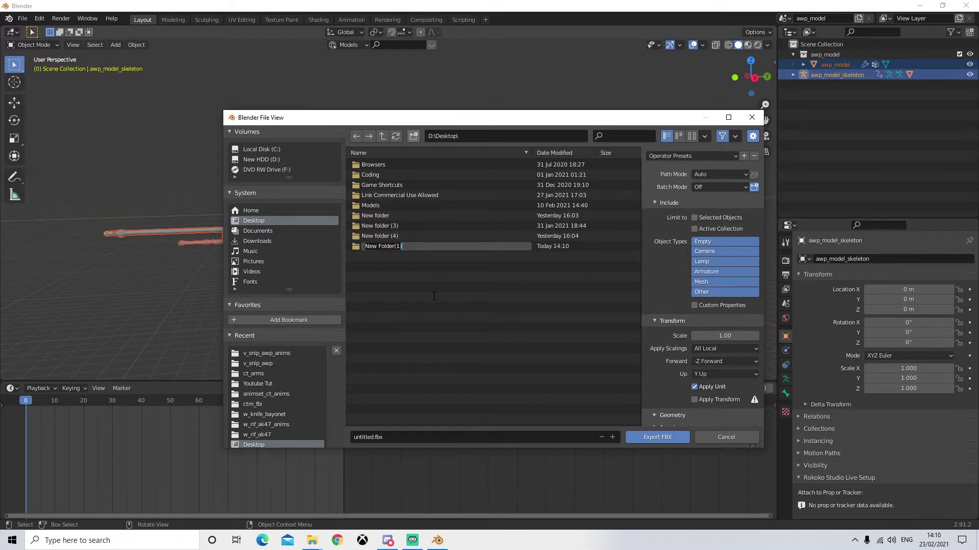
pyautogui.write('Youtube tut')
pyautogui.press('Return')
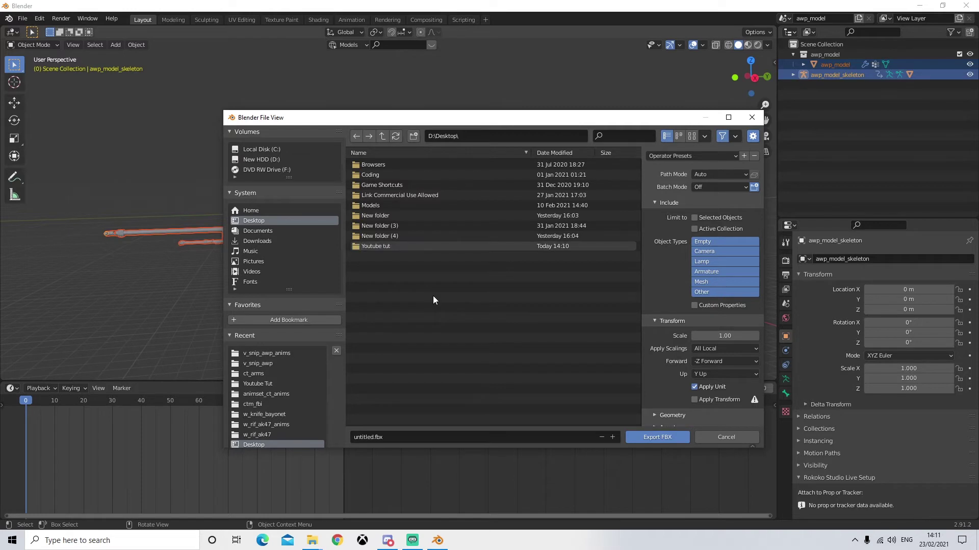
# Step: Export the animated rifle as an FBX file named AWP reload into the Youtube tut folder
pyautogui.doubleClick(390, 247)
pyautogui.click(410, 437)
pyautogui.write('AWP')
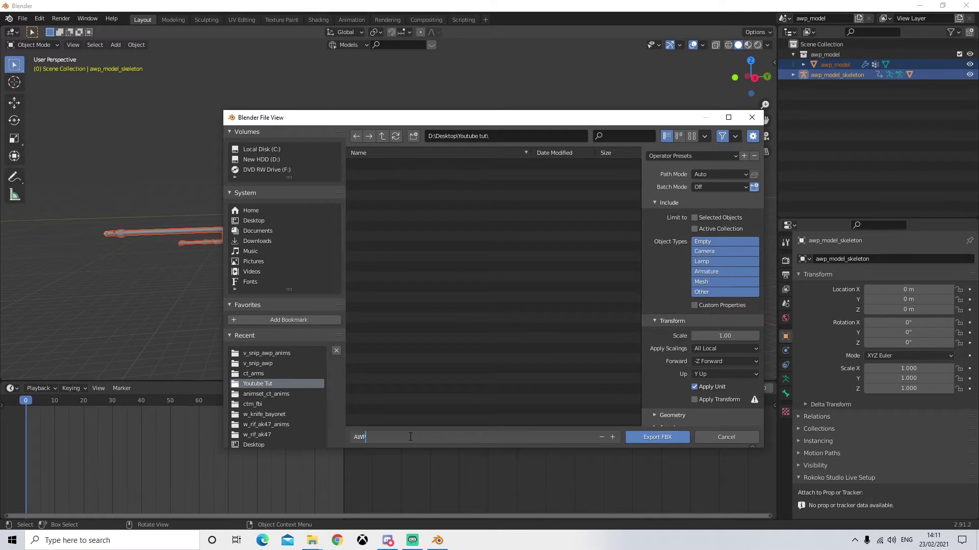
pyautogui.write(' reload')
pyautogui.click(653, 439)
pyautogui.click(653, 438)
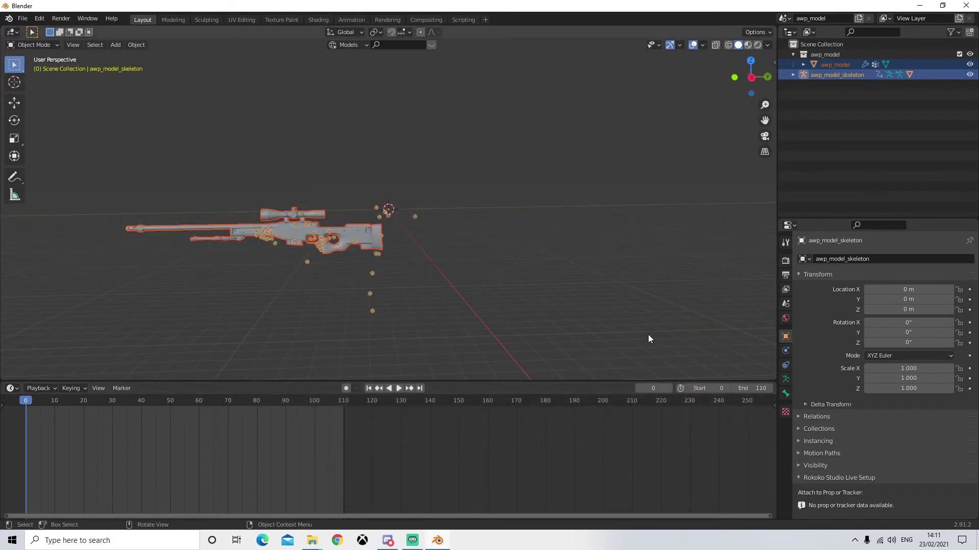
# Step: Delete the AWP model, skeleton and collection, and import ct_arms.smd from the Weapons\ct_arms folder into the empty scene
pyautogui.press('Delete')
pyautogui.press('Delete')
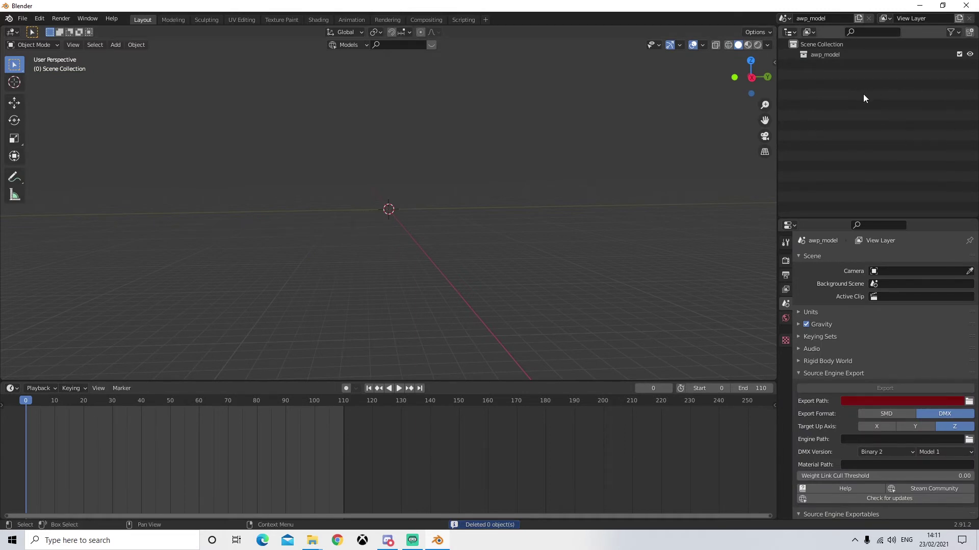
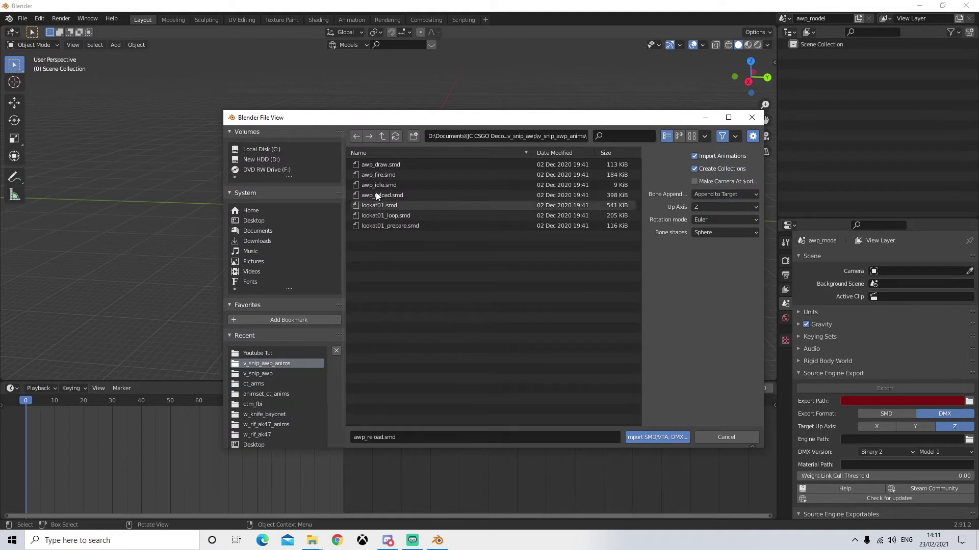
pyautogui.click(384, 139)
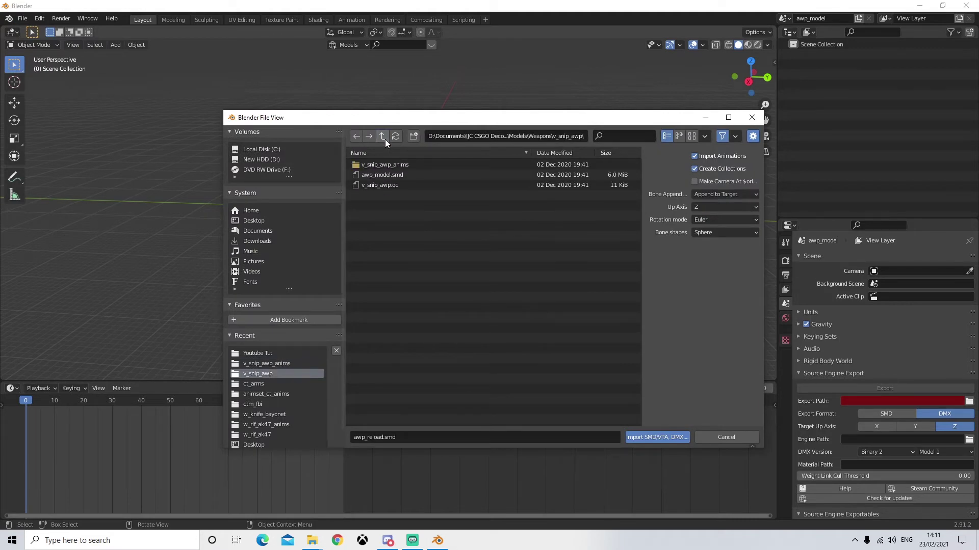
pyautogui.click(385, 139)
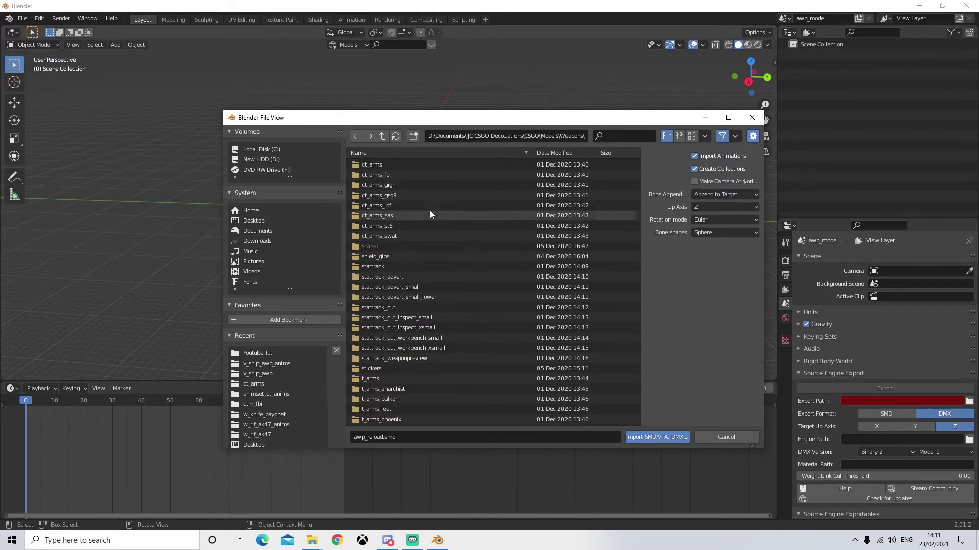
pyautogui.click(394, 166)
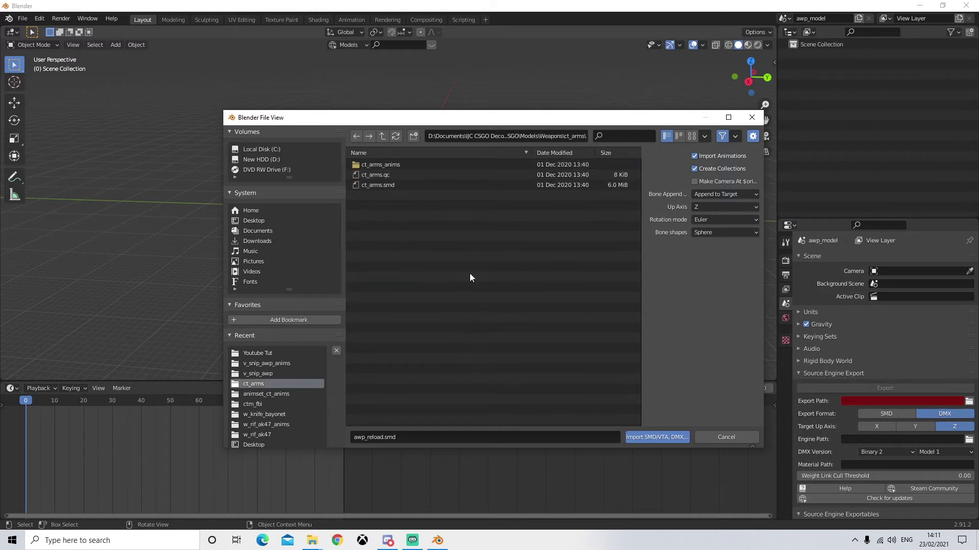
pyautogui.click(397, 185)
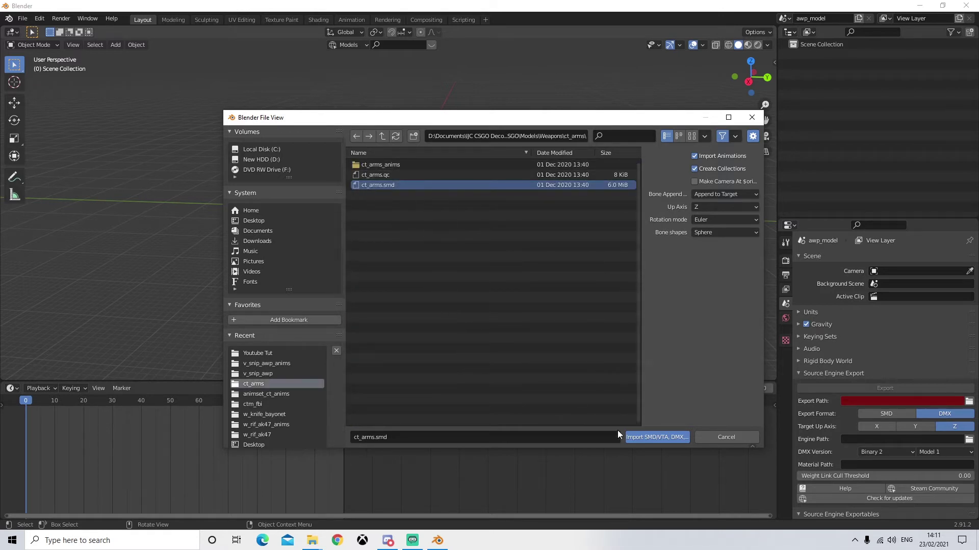
pyautogui.click(646, 437)
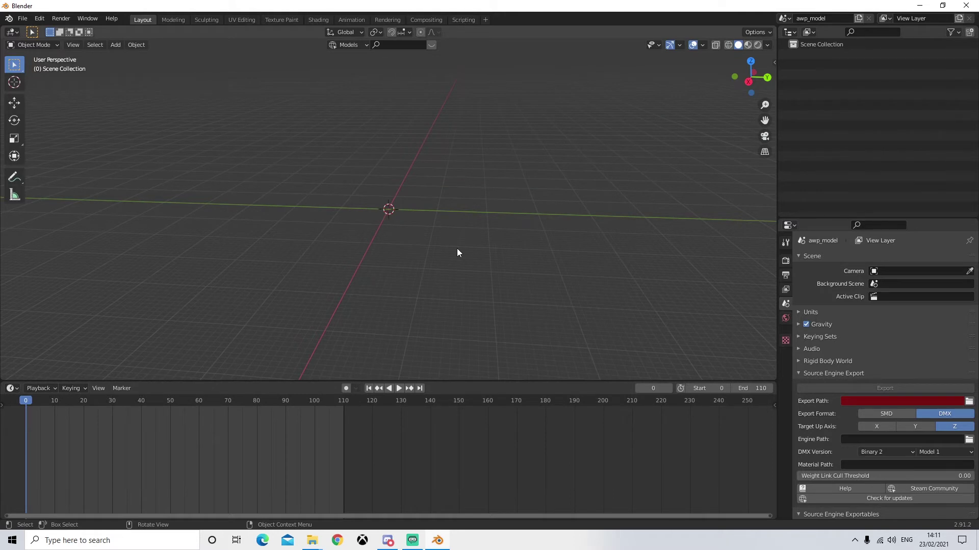
pyautogui.moveTo(508, 263); pyautogui.dragTo(547, 266, button='middle')
pyautogui.click(547, 263)
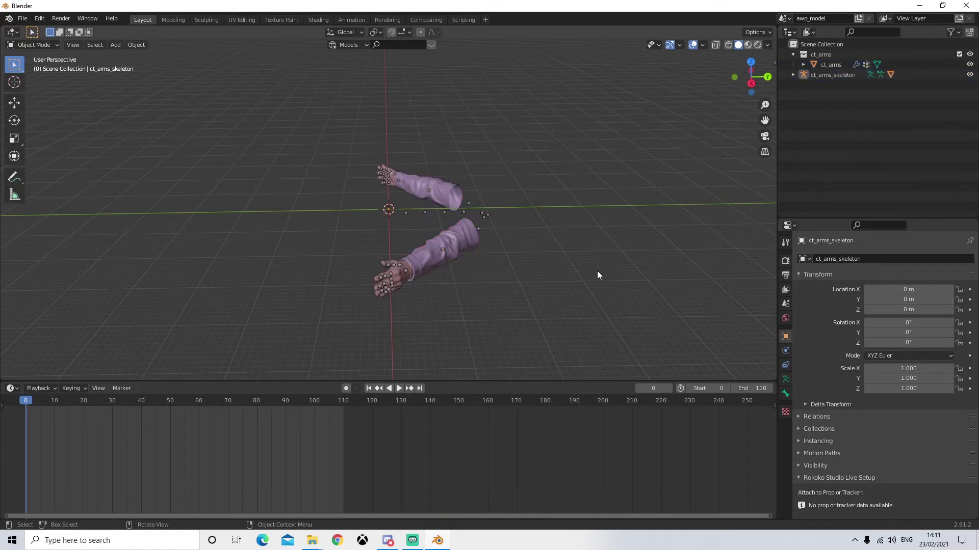
# Step: Switch the ct_arms_skeleton armature to Edit Mode and view its bones from another angle
pyautogui.click(43, 46)
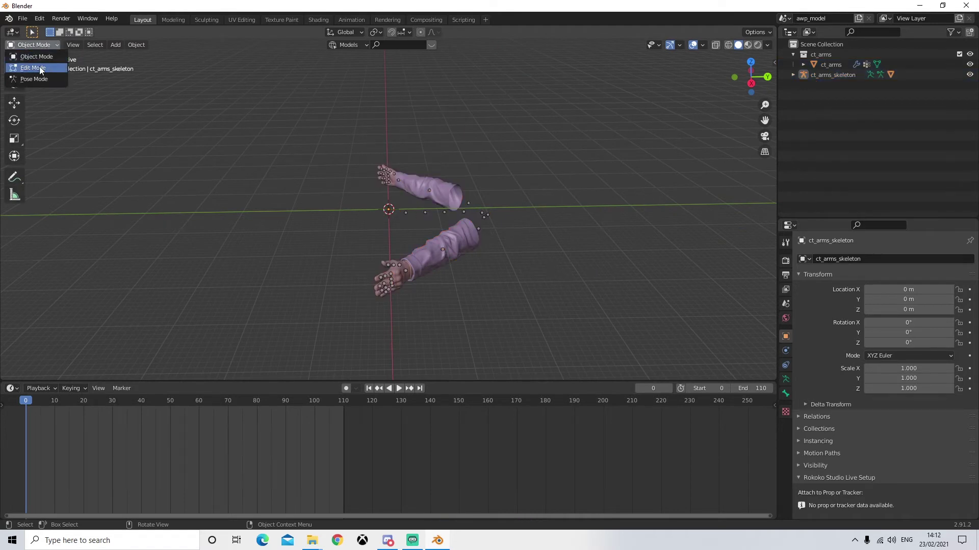
pyautogui.click(38, 67)
pyautogui.moveTo(557, 203); pyautogui.dragTo(587, 243, button='middle')
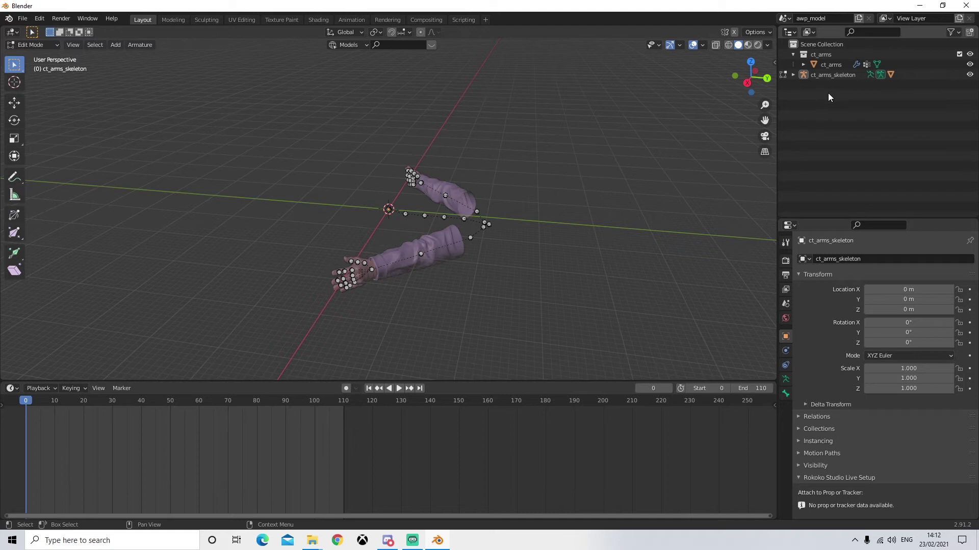
# Step: Expand the bone hierarchy of ct_arms_skeleton down to the left clavicle's child and enlarge the outliner to show the full bone names
pyautogui.click(793, 74)
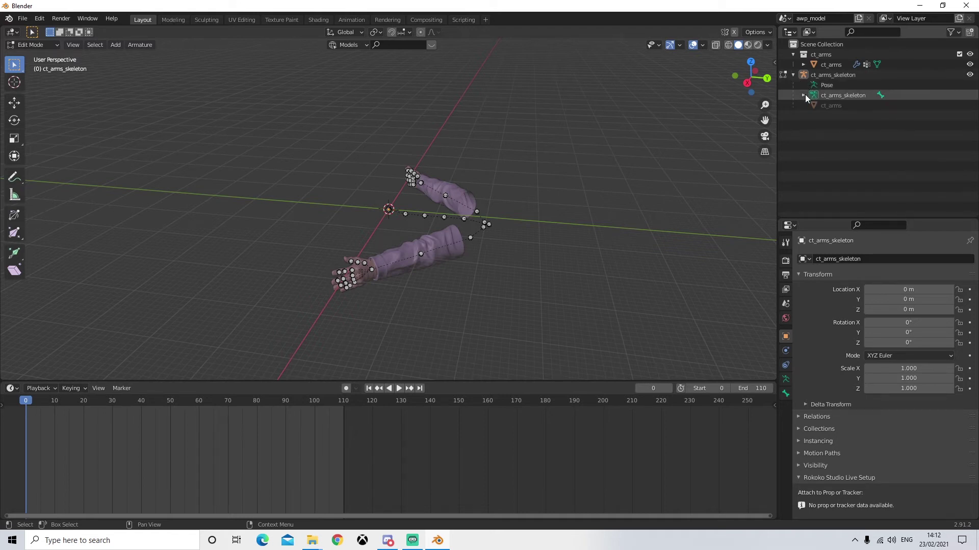
pyautogui.click(804, 95)
pyautogui.click(813, 105)
pyautogui.click(824, 115)
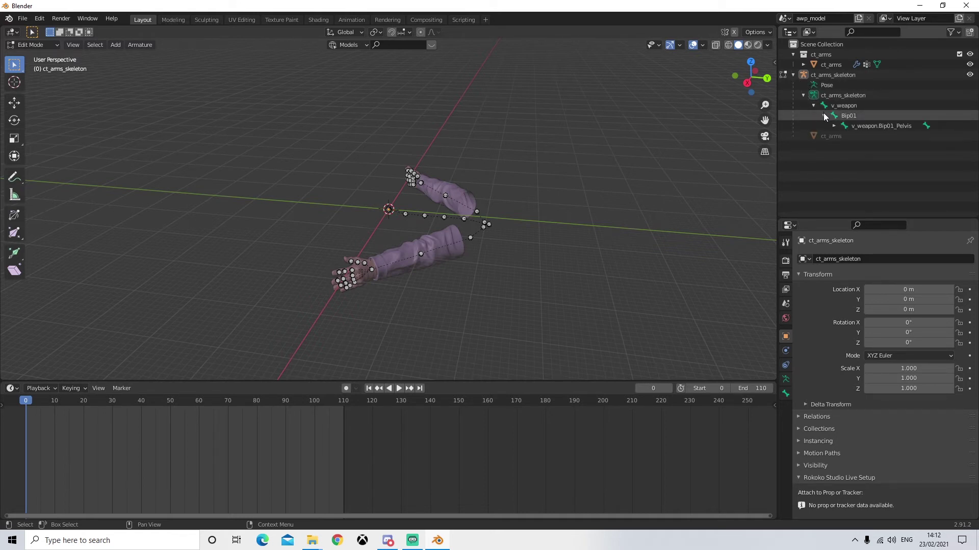
pyautogui.click(834, 126)
pyautogui.click(844, 137)
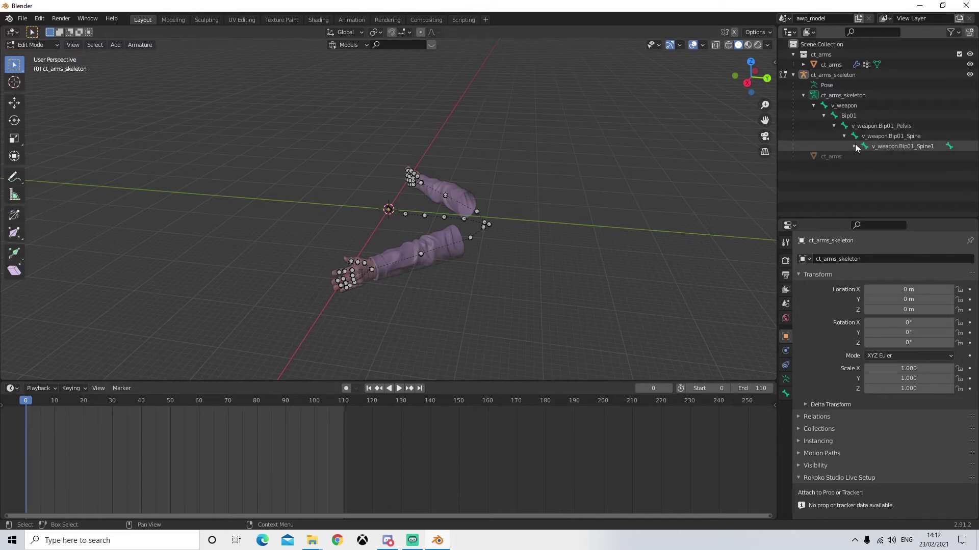
pyautogui.click(855, 147)
pyautogui.click(864, 157)
pyautogui.click(874, 167)
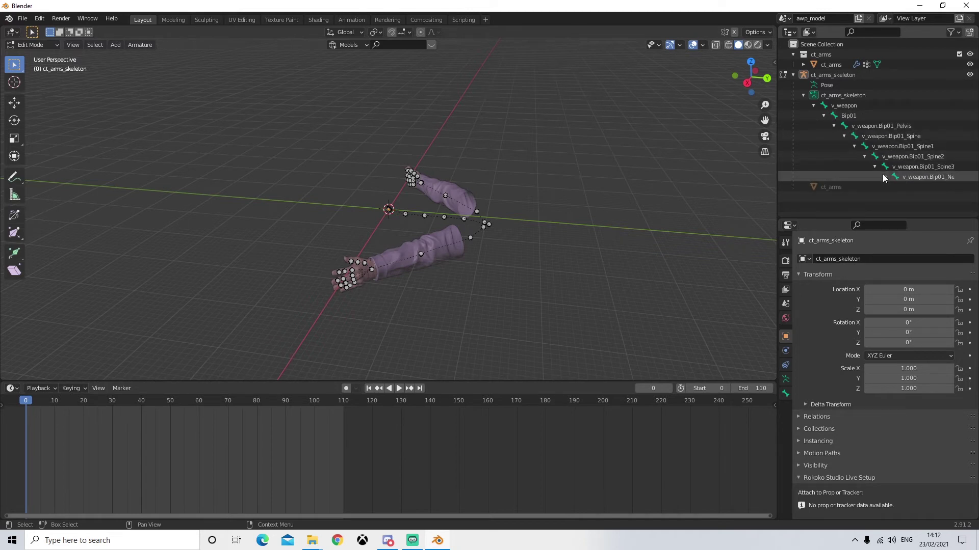
pyautogui.click(885, 177)
pyautogui.click(895, 187)
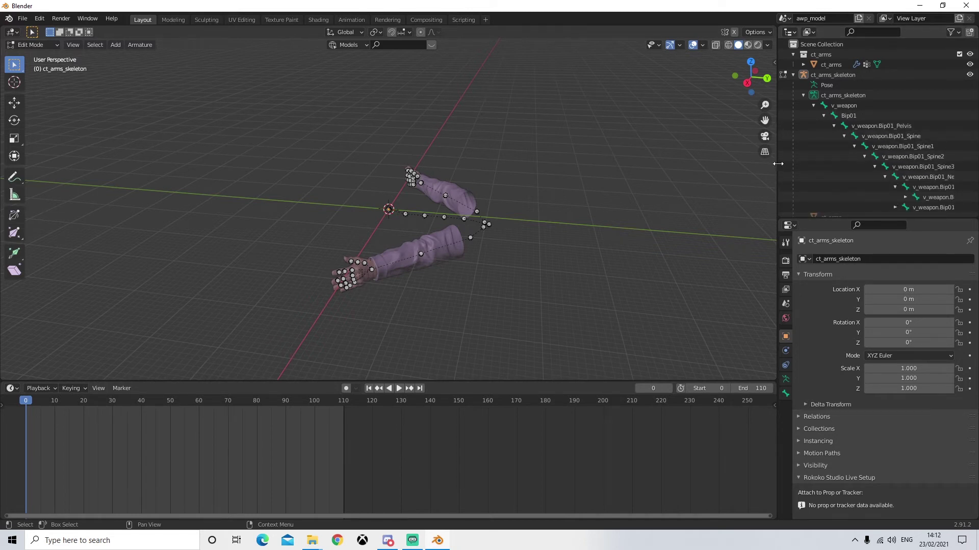
pyautogui.moveTo(776, 164); pyautogui.dragTo(571, 163)
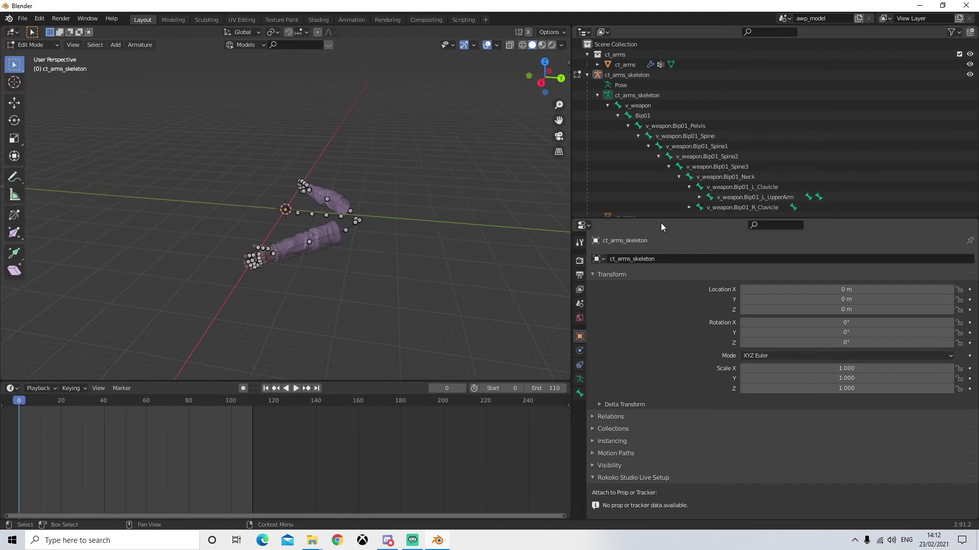
pyautogui.moveTo(658, 220); pyautogui.dragTo(658, 281)
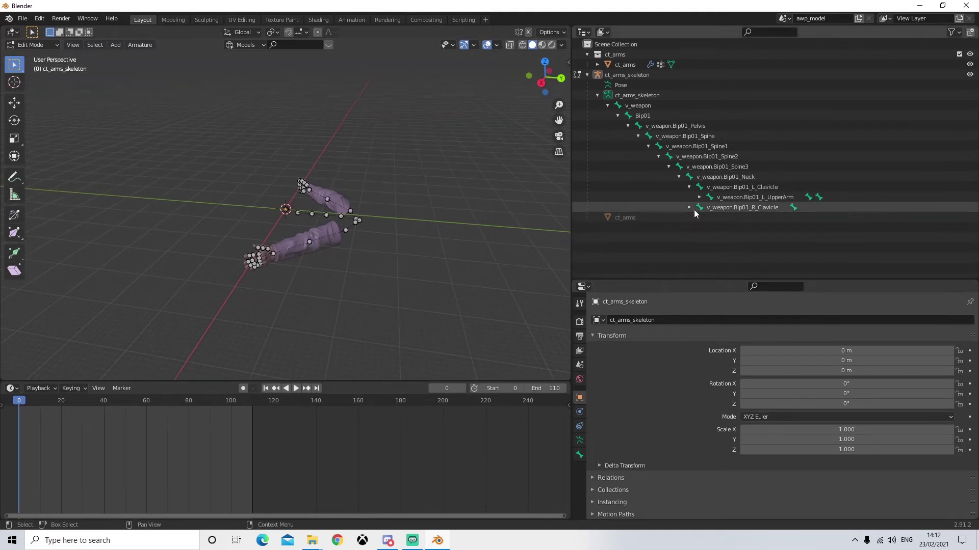
# Step: Expand the right clavicle and both upper arm bones in the hierarchy to list the Forearm and ForeTwist bones
pyautogui.click(688, 206)
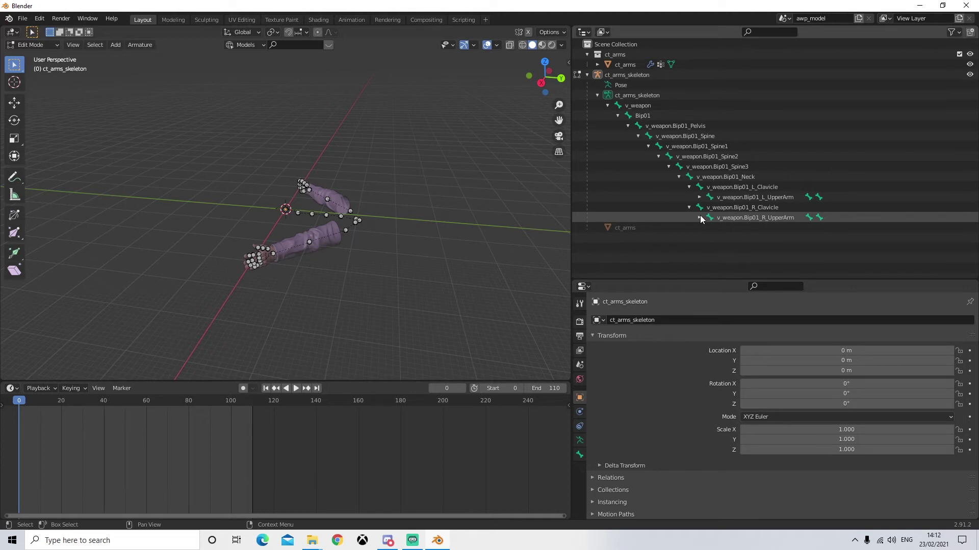
pyautogui.click(699, 217)
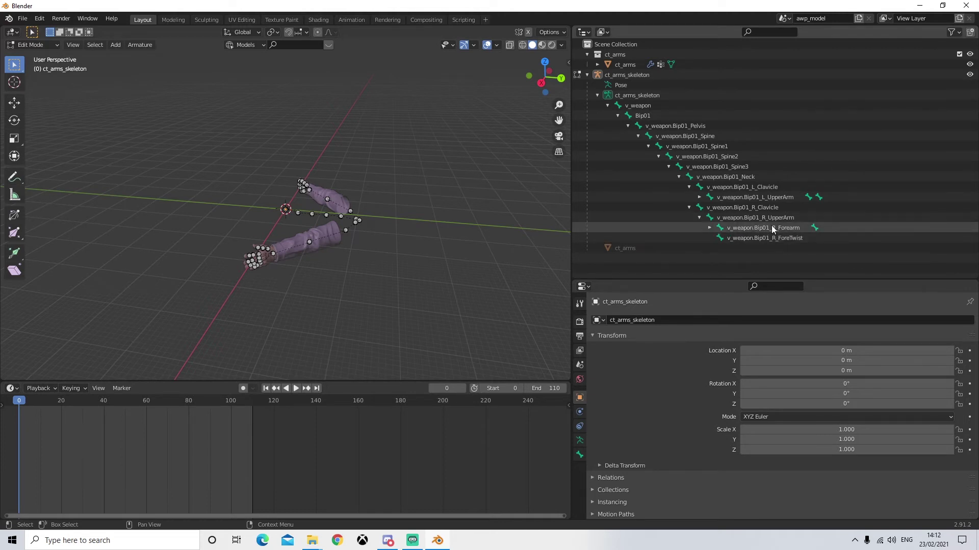
pyautogui.click(699, 198)
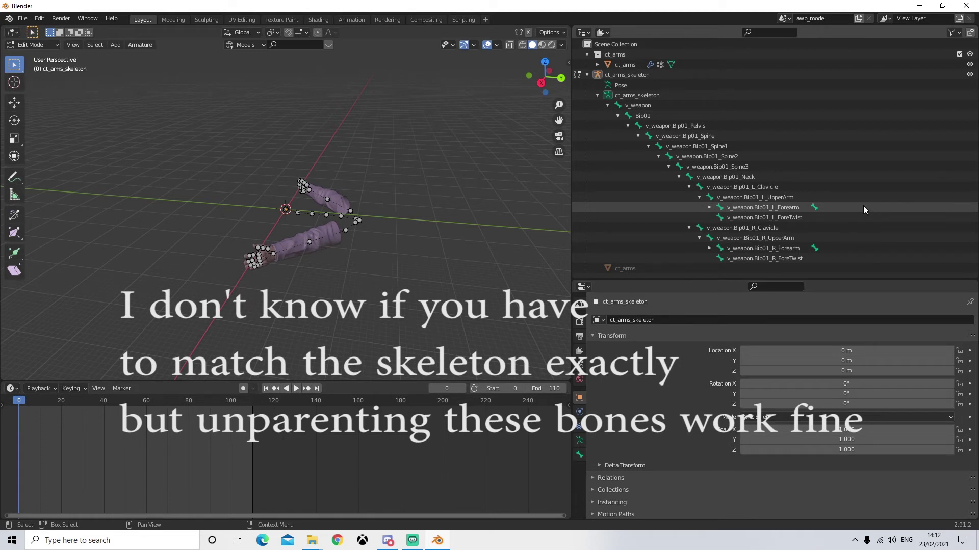
# Step: Clear the parent of the left and right Forearm and ForeTwist bones in ct_arms_skeleton
pyautogui.click(775, 217)
pyautogui.click(774, 256)
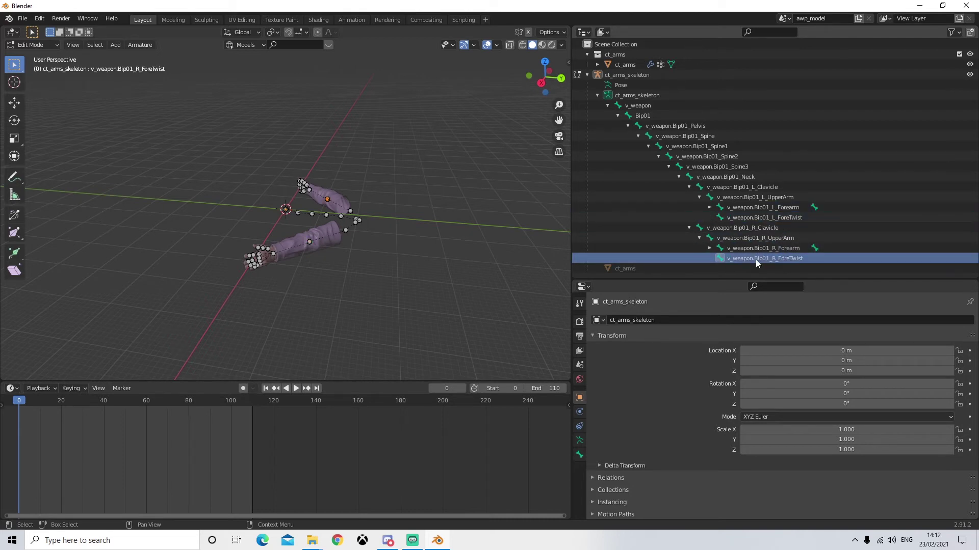
pyautogui.keyDown('ctrl'); pyautogui.click(748, 247); pyautogui.keyUp('ctrl')
pyautogui.keyDown('ctrl'); pyautogui.click(760, 217); pyautogui.keyUp('ctrl')
pyautogui.keyDown('ctrl'); pyautogui.click(757, 208); pyautogui.keyUp('ctrl')
pyautogui.moveTo(372, 240); pyautogui.dragTo(342, 257, button='middle')
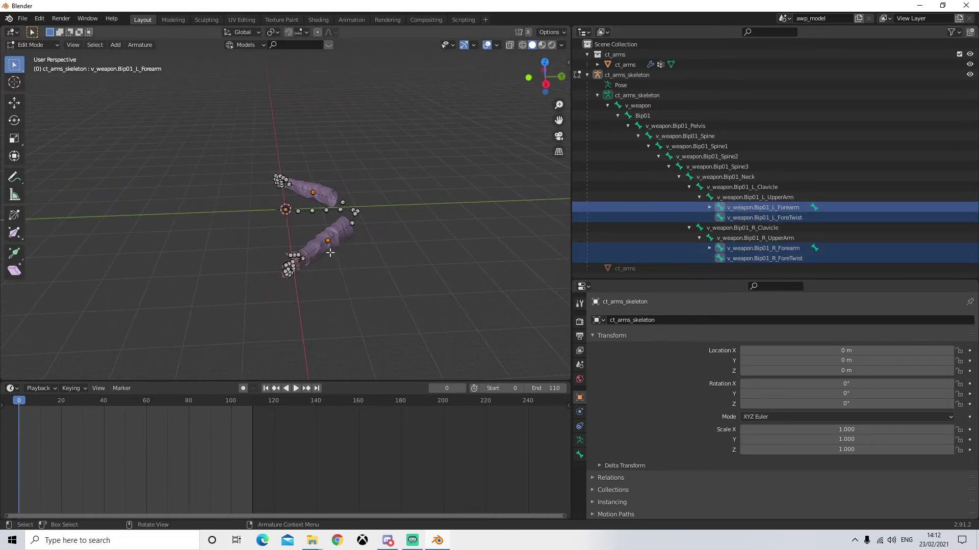
pyautogui.moveTo(397, 241)
pyautogui.mouseDown(button='middle')
pyautogui.moveTo(378, 233)
pyautogui.moveTo(388, 240)
pyautogui.mouseUp(button='middle')
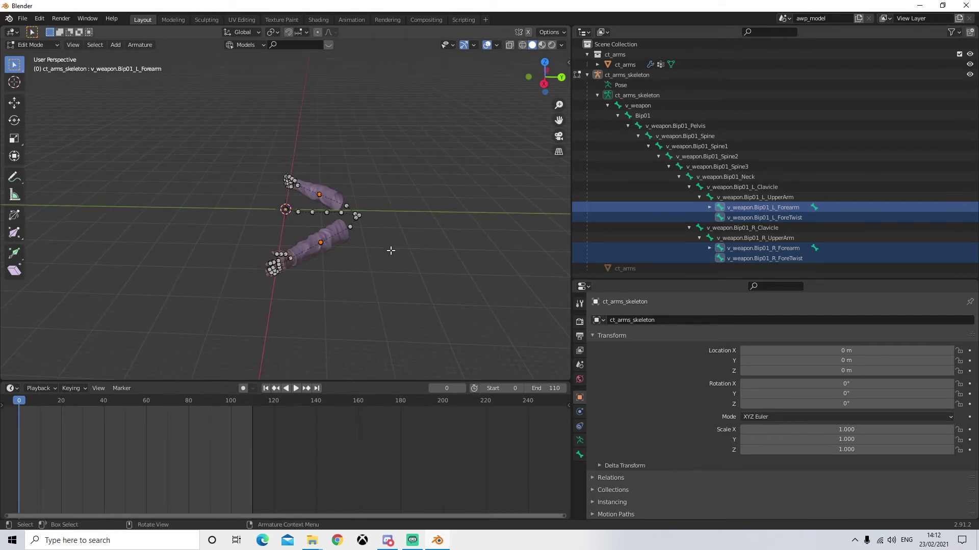
pyautogui.rightClick(392, 260)
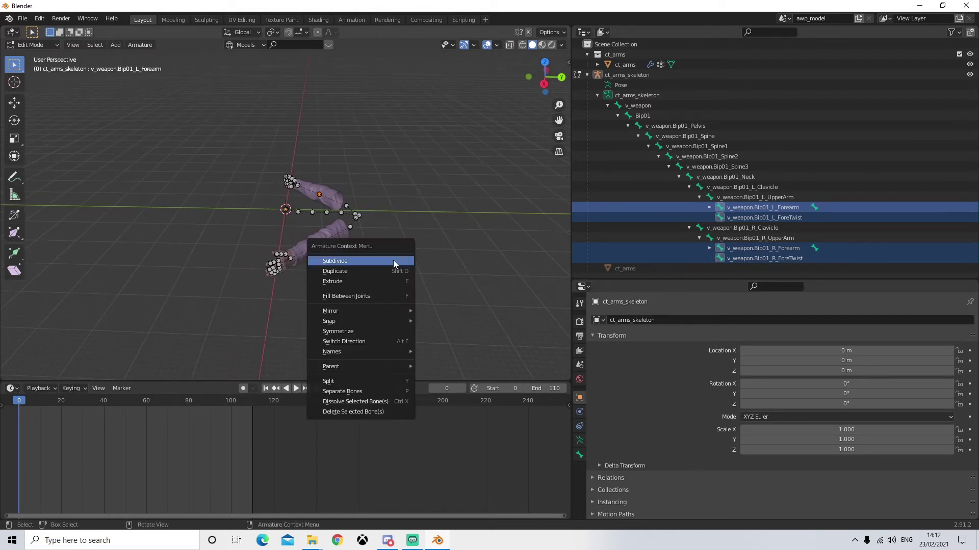
pyautogui.moveTo(406, 368)
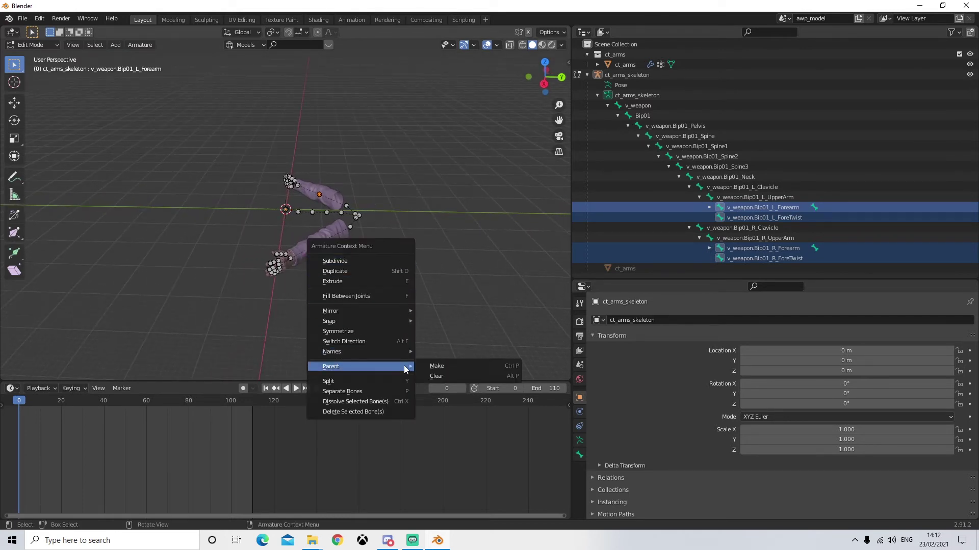
pyautogui.click(445, 376)
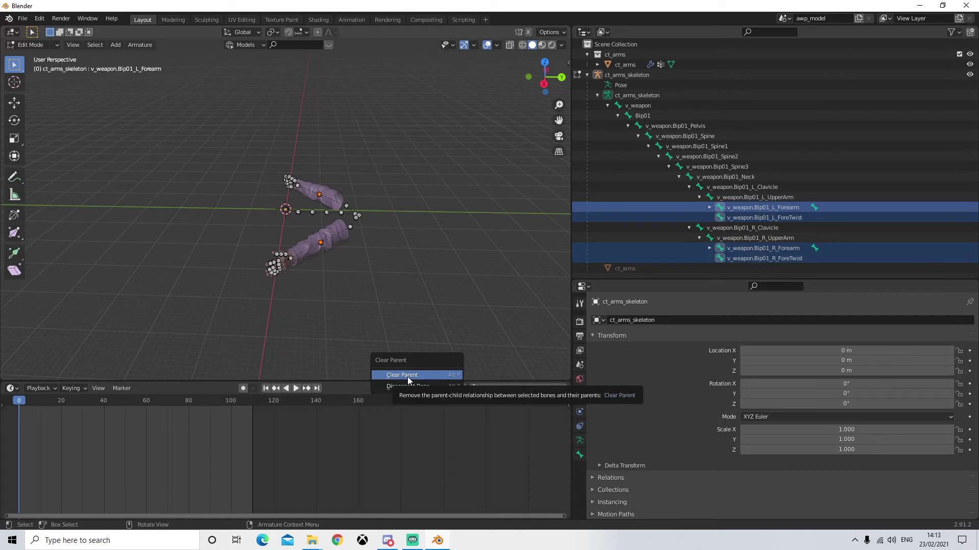
pyautogui.rightClick(372, 248)
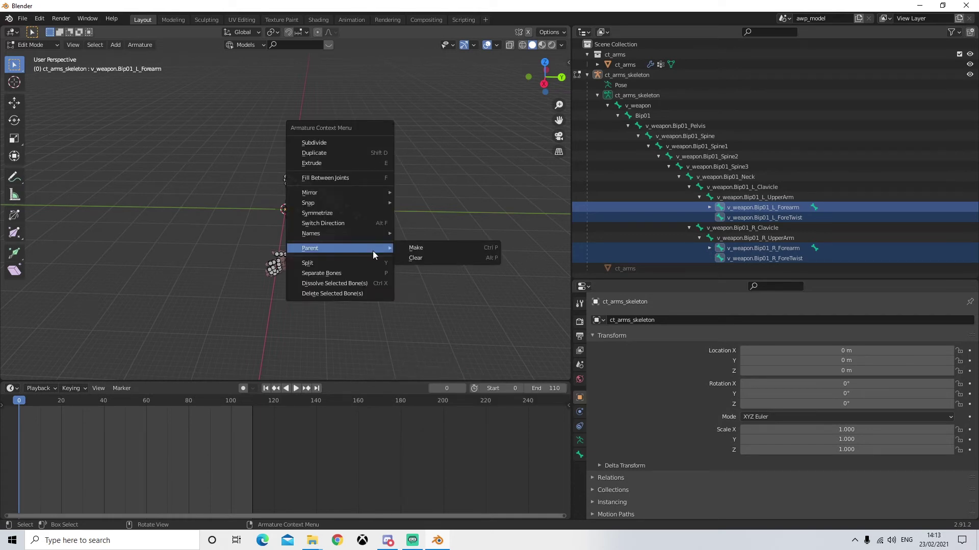
pyautogui.rightClick(418, 319)
pyautogui.moveTo(431, 319)
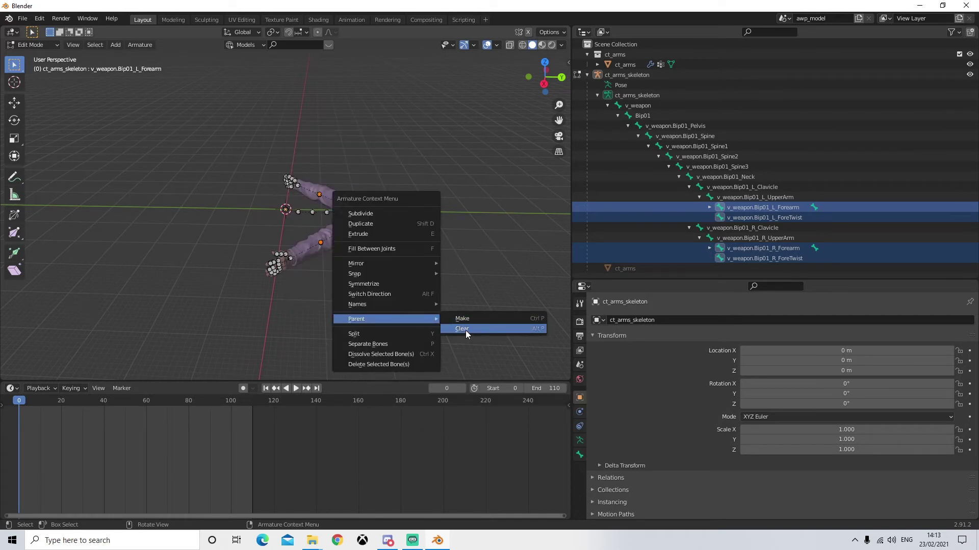
pyautogui.click(466, 331)
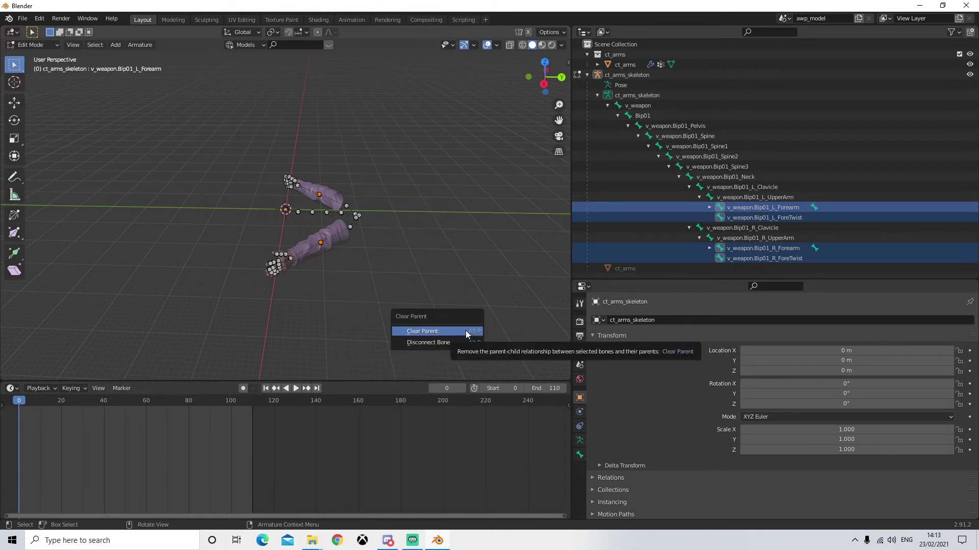
pyautogui.click(466, 330)
# Step: Collapse the v_weapon bone hierarchy in the outliner and deselect all bones of the arms skeleton
pyautogui.scroll(3, 387, 288)
pyautogui.moveTo(397, 291); pyautogui.dragTo(430, 292, button='middle')
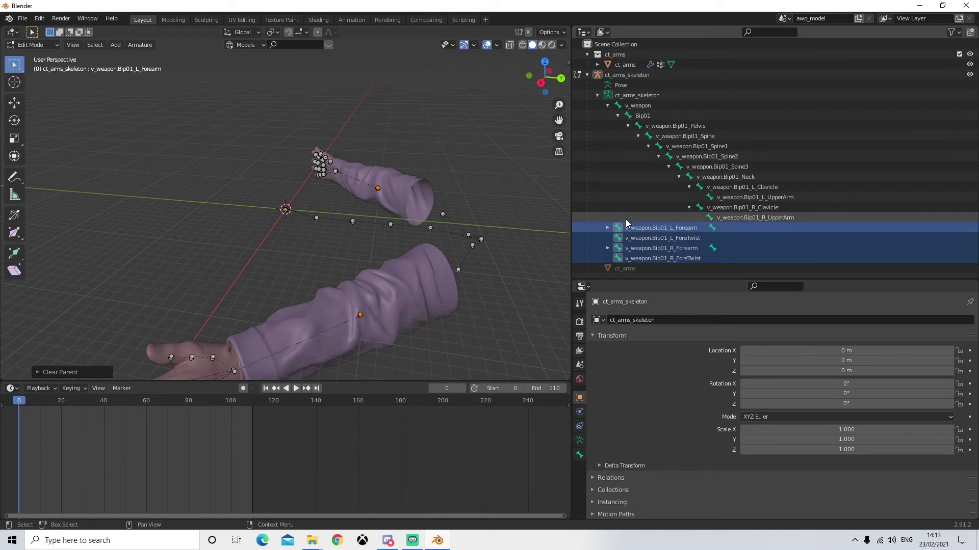
pyautogui.click(616, 116)
pyautogui.click(607, 105)
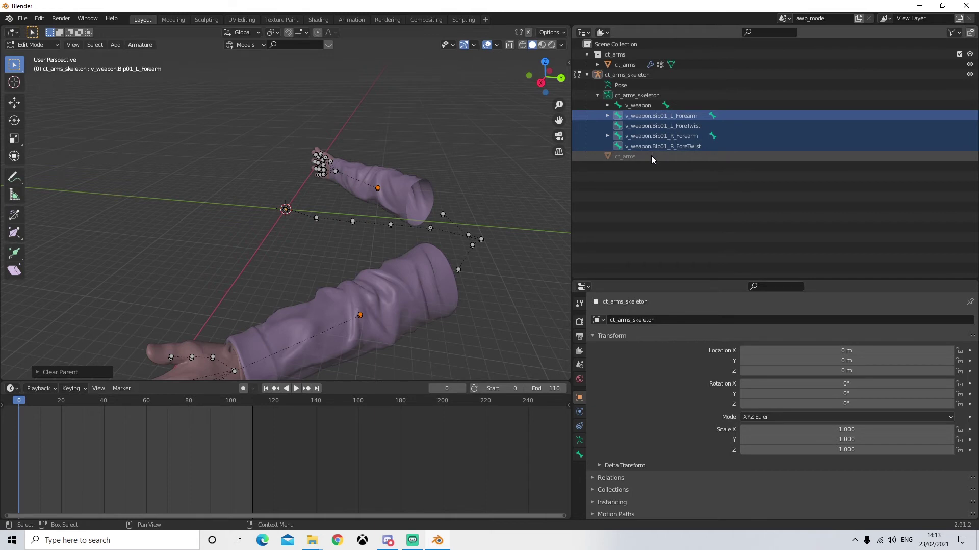
pyautogui.click(518, 304)
pyautogui.moveTo(518, 304); pyautogui.dragTo(425, 274, button='middle')
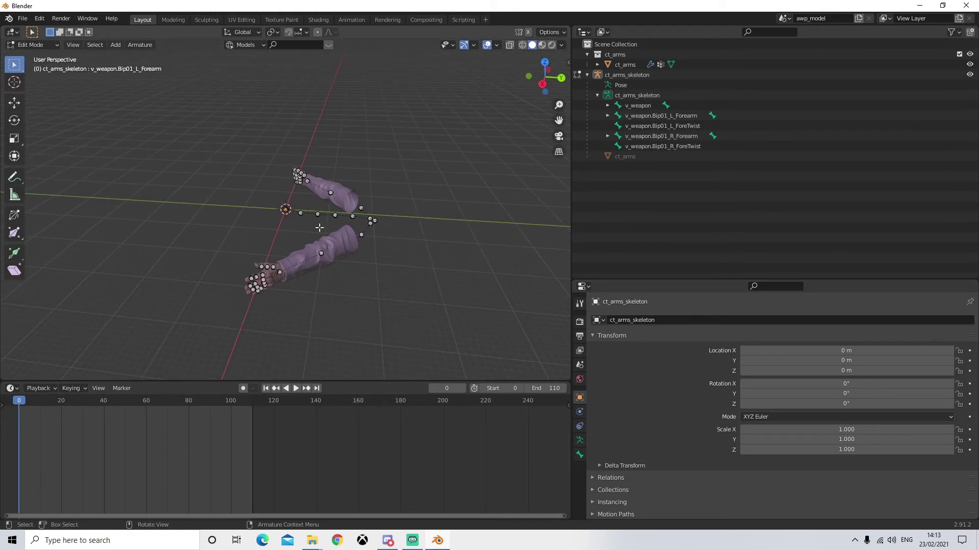
# Step: Import the Source Engine animation awp_reload.smd from Weapons\v_snip_awp\v_snip_awp_anims onto the ct_arms_skeleton armature
pyautogui.click(22, 18)
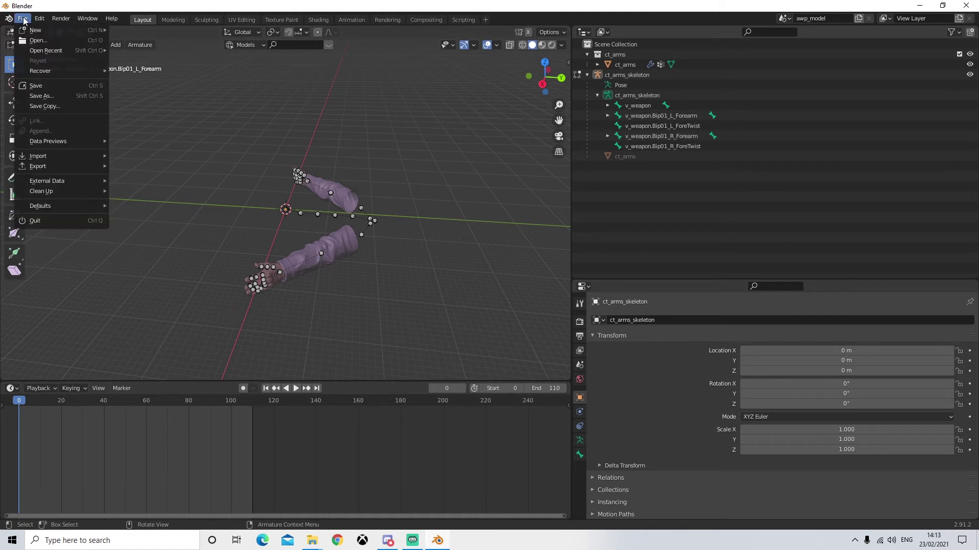
pyautogui.moveTo(57, 156)
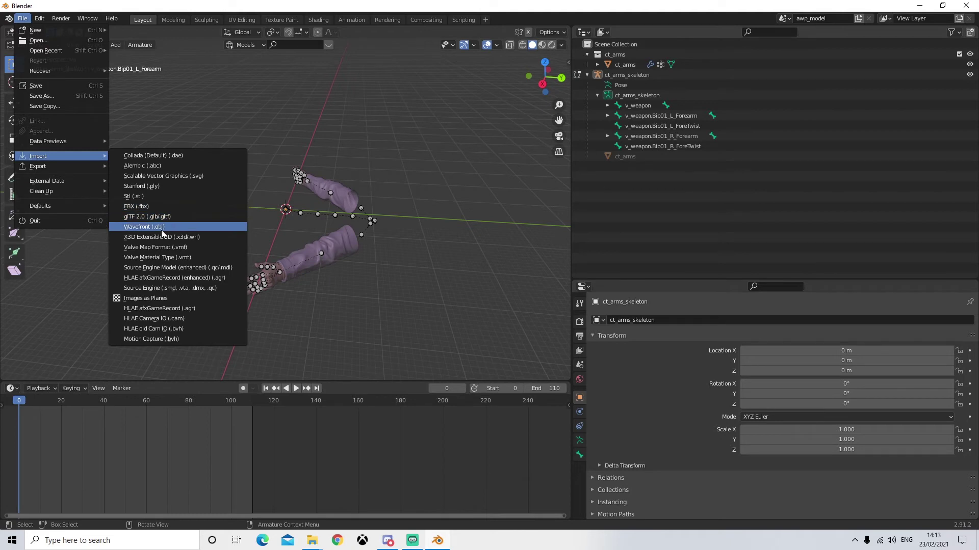
pyautogui.click(187, 288)
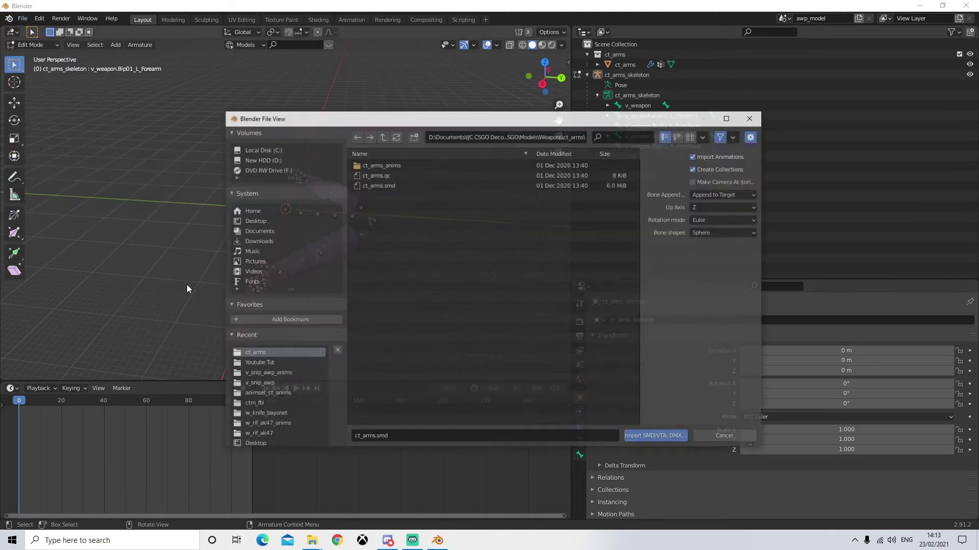
pyautogui.click(384, 137)
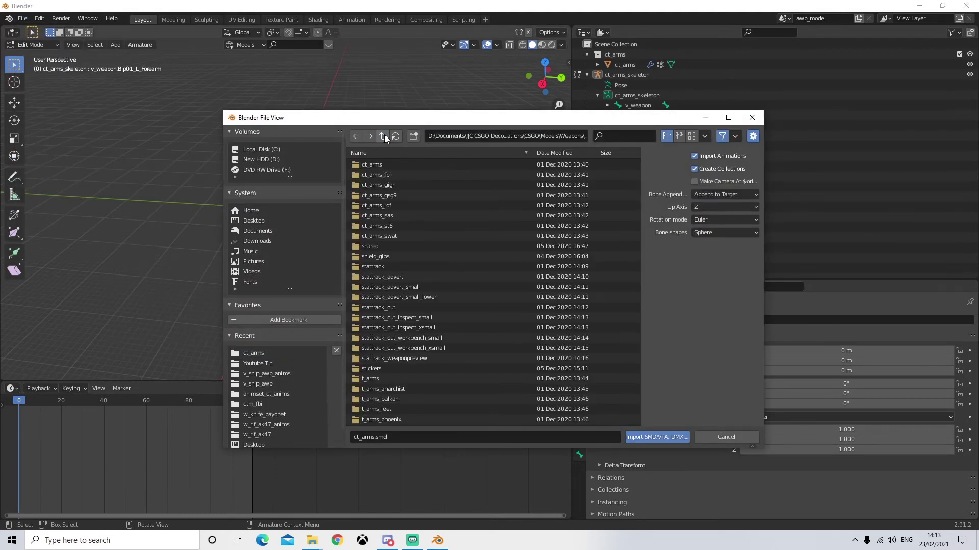
pyautogui.scroll(-10, 434, 329)
pyautogui.scroll(-15, 435, 329)
pyautogui.scroll(-15, 434, 329)
pyautogui.scroll(-10, 434, 329)
pyautogui.scroll(2, 429, 325)
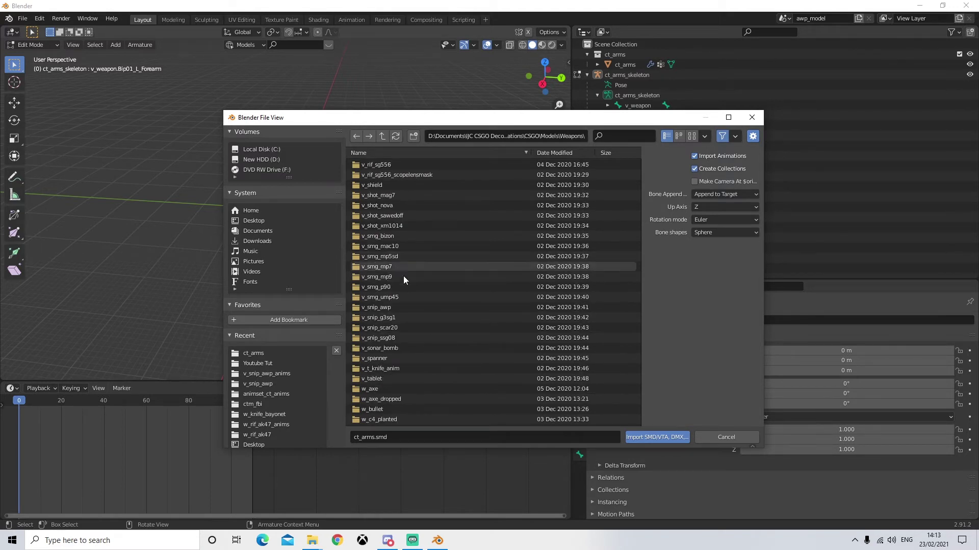
pyautogui.doubleClick(399, 308)
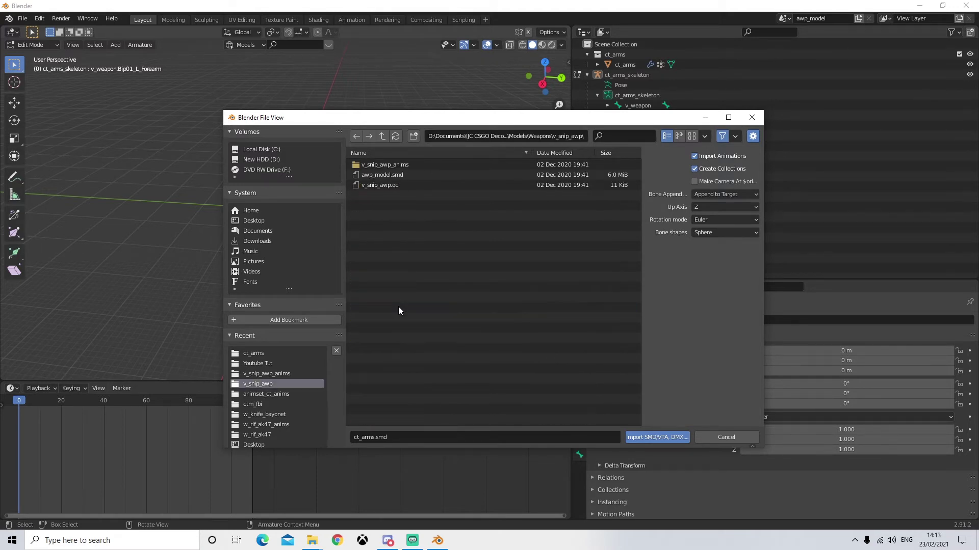
pyautogui.doubleClick(390, 164)
pyautogui.click(384, 196)
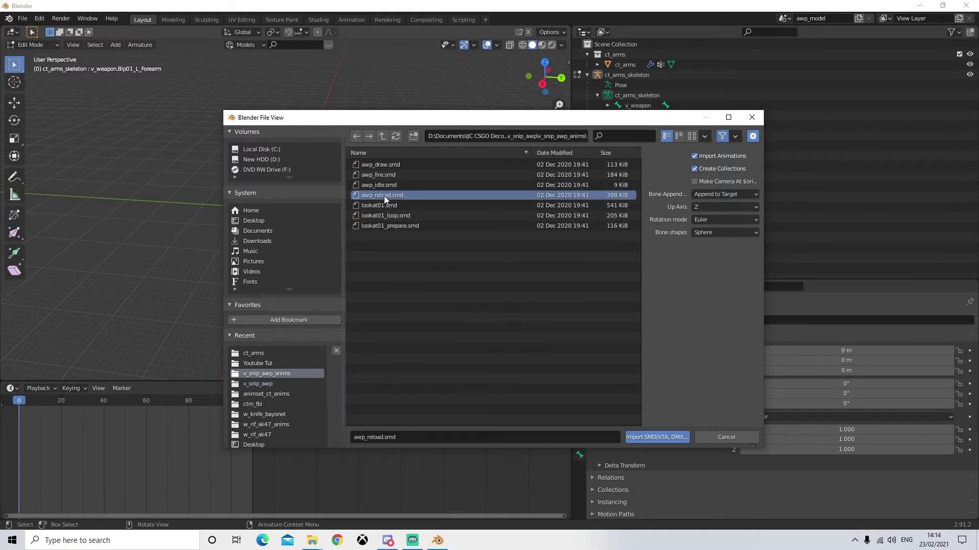
pyautogui.click(656, 437)
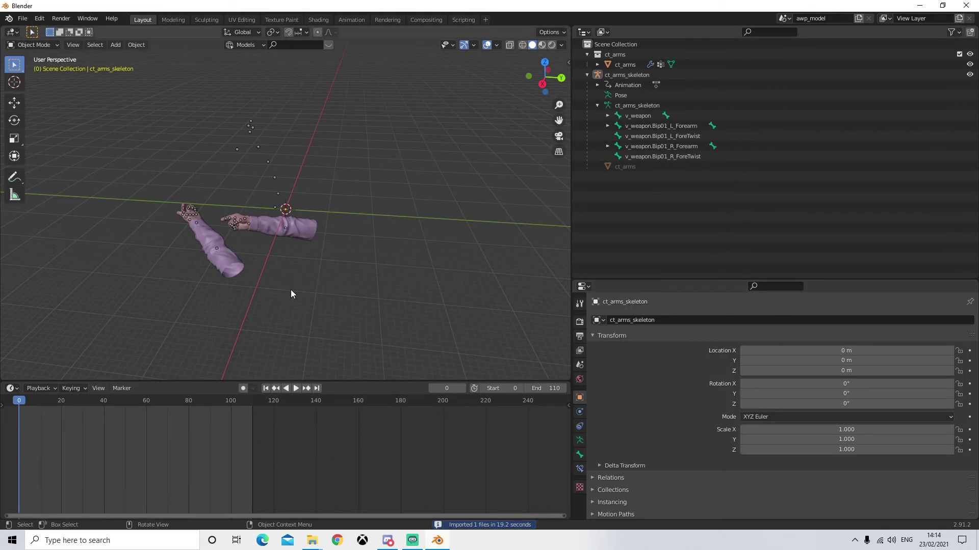
# Step: Play the reload animation on the arms, viewing it from different angles, and return to the first frame
pyautogui.moveTo(291, 290); pyautogui.dragTo(328, 317, button='middle')
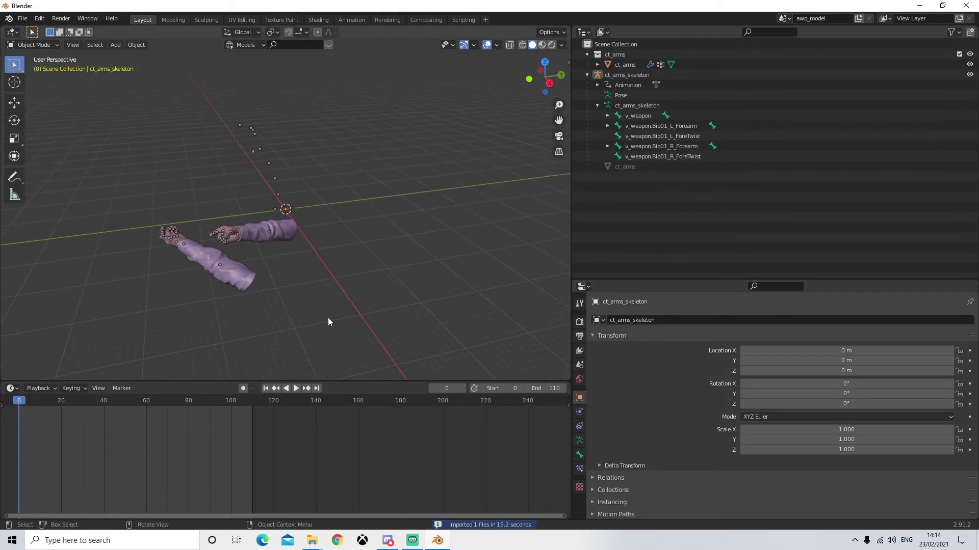
pyautogui.click(296, 388)
pyautogui.moveTo(324, 349); pyautogui.dragTo(293, 326, button='middle')
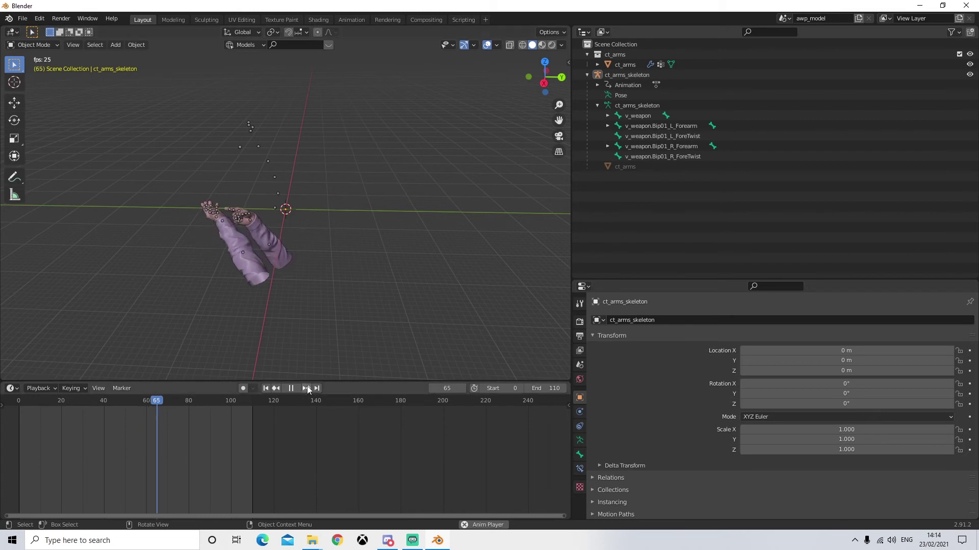
pyautogui.click(288, 388)
pyautogui.click(266, 390)
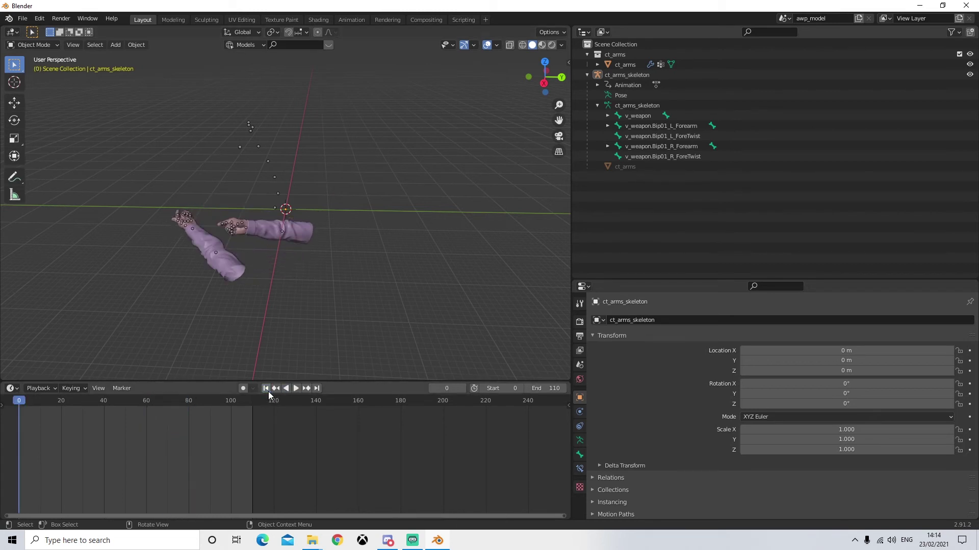
# Step: Import AWP reload.fbx from the Youtube tut folder on the Desktop into the arms scene
pyautogui.click(23, 19)
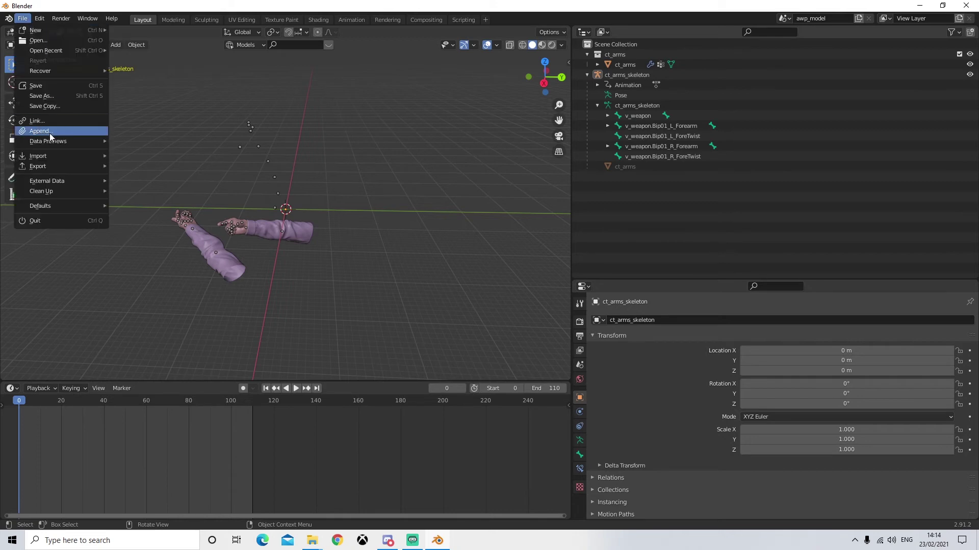
pyautogui.moveTo(51, 155)
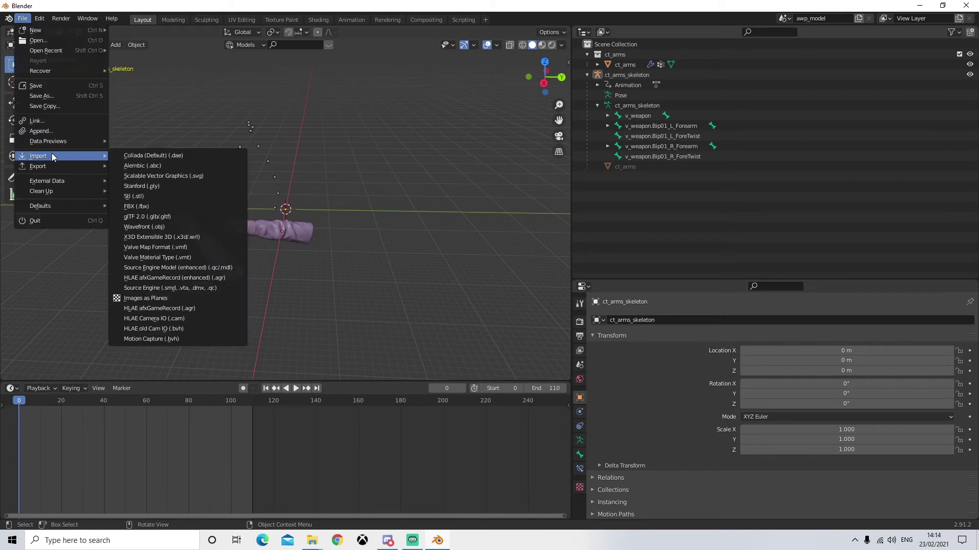
pyautogui.click(148, 206)
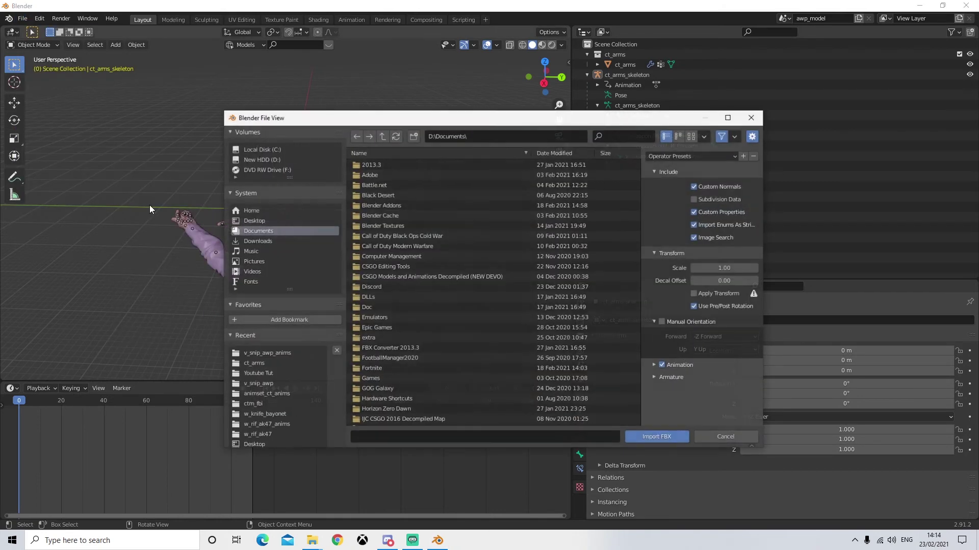
pyautogui.click(267, 222)
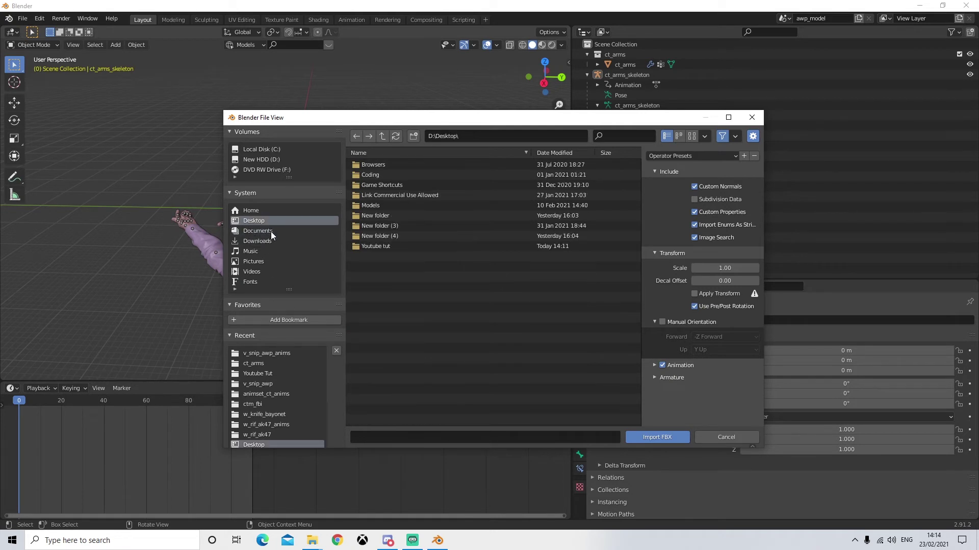
pyautogui.doubleClick(410, 249)
pyautogui.click(377, 165)
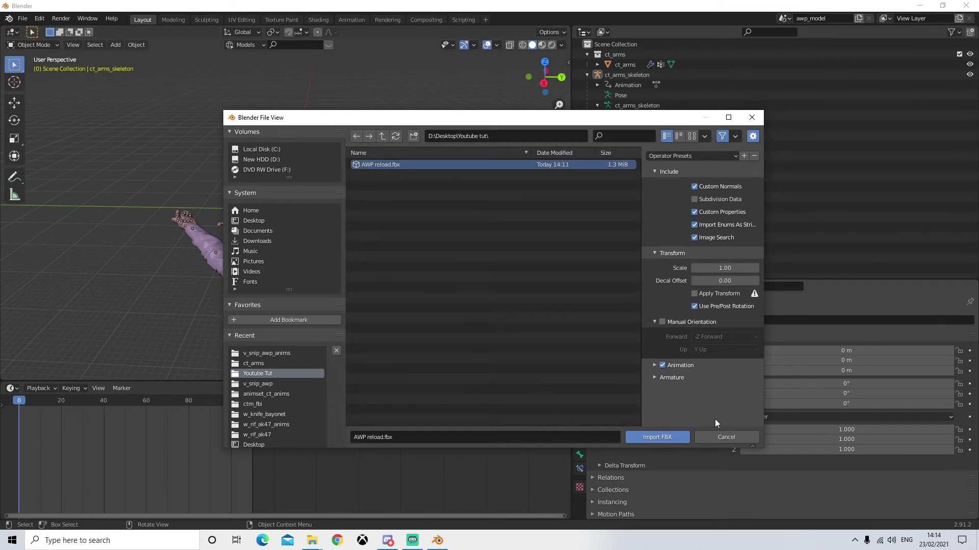
pyautogui.click(668, 437)
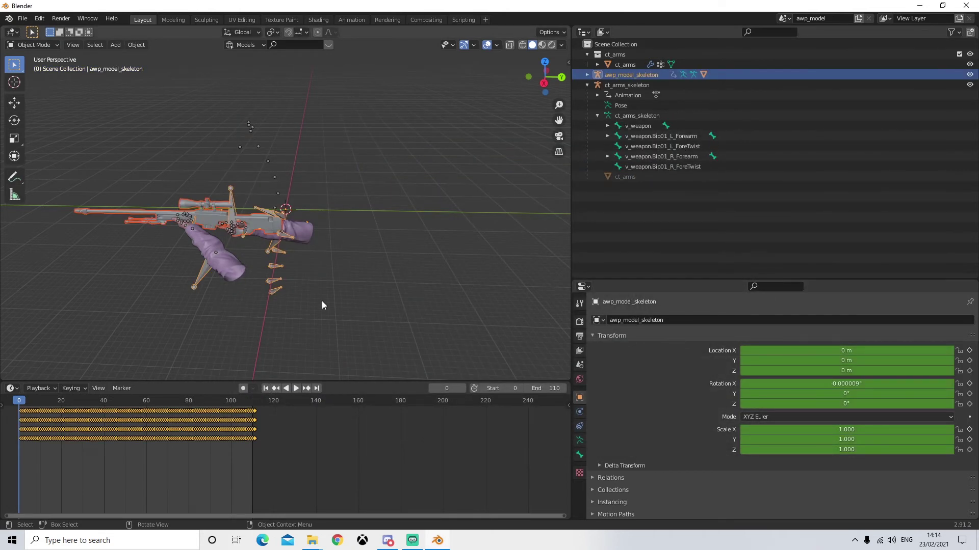
# Step: Play back the arms and AWP reload animations together from another angle, and stop the playback
pyautogui.moveTo(291, 304); pyautogui.dragTo(322, 302, button='middle')
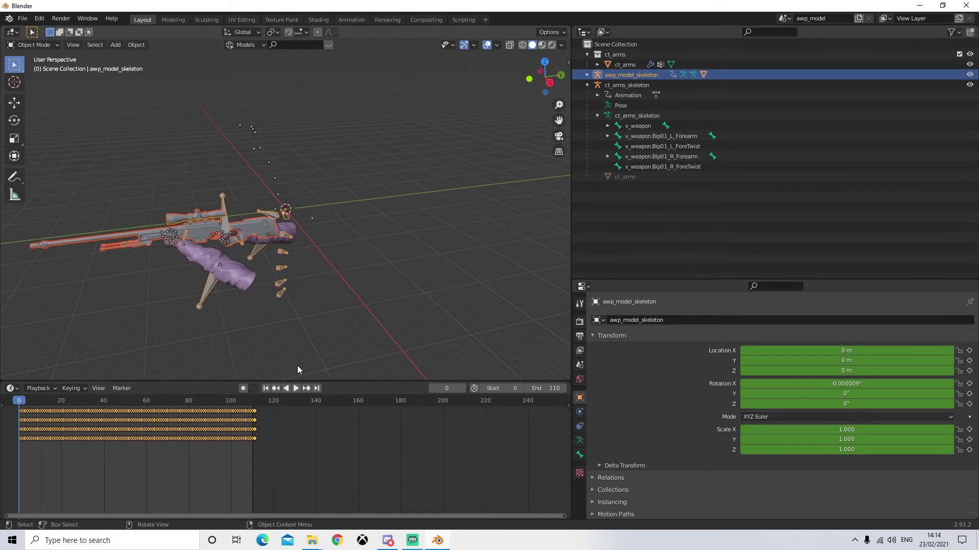
pyautogui.click(292, 389)
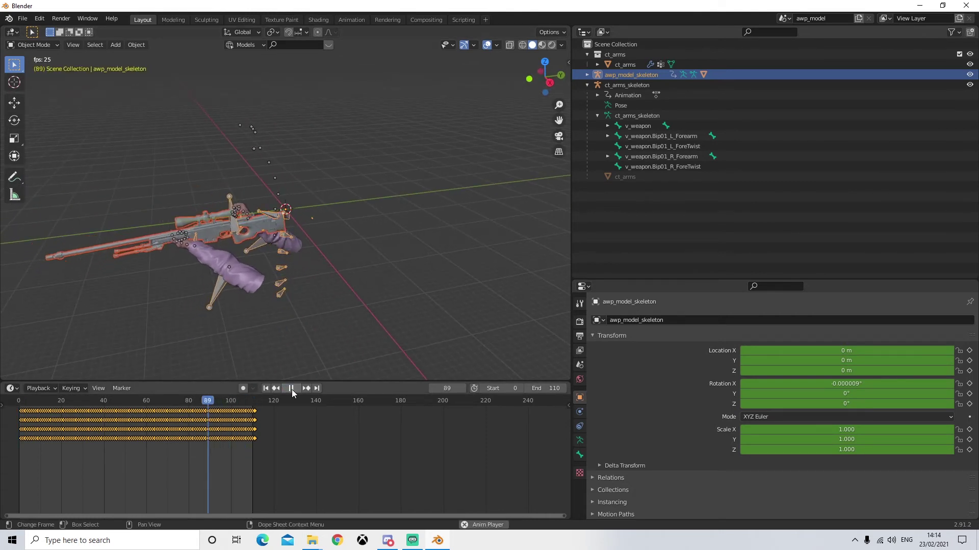
pyautogui.click(298, 390)
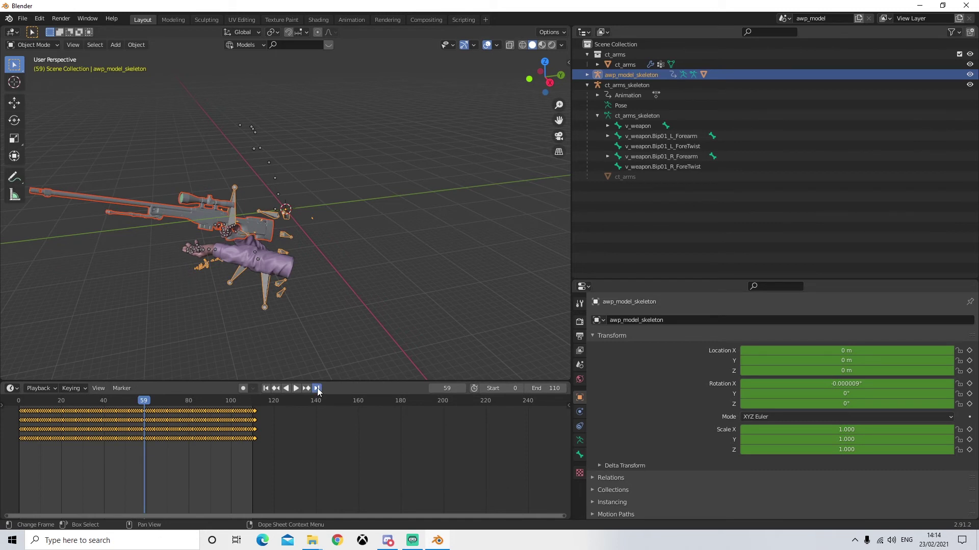
# Step: Replay the combined arms and AWP reload animations from the first frame, viewing them from another angle
pyautogui.click(316, 389)
pyautogui.click(265, 388)
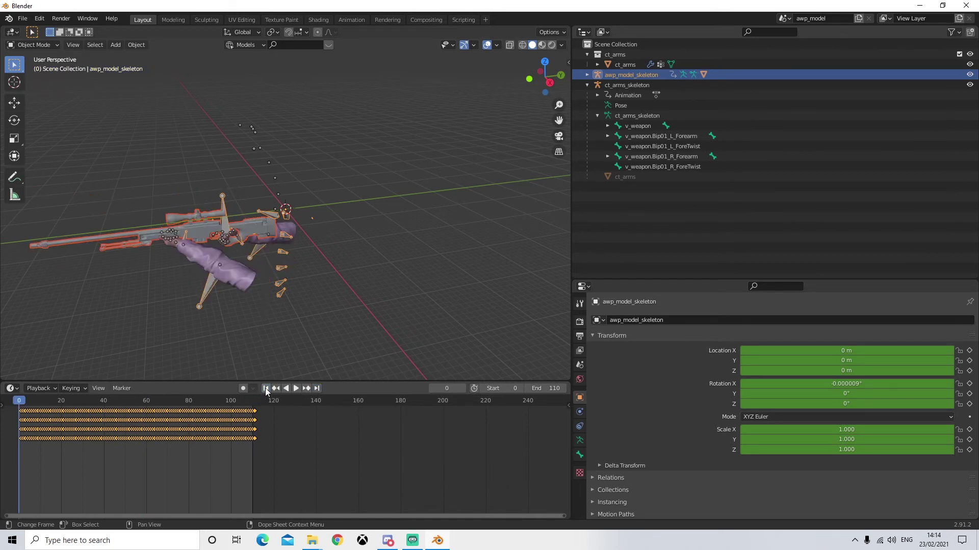
pyautogui.click(292, 390)
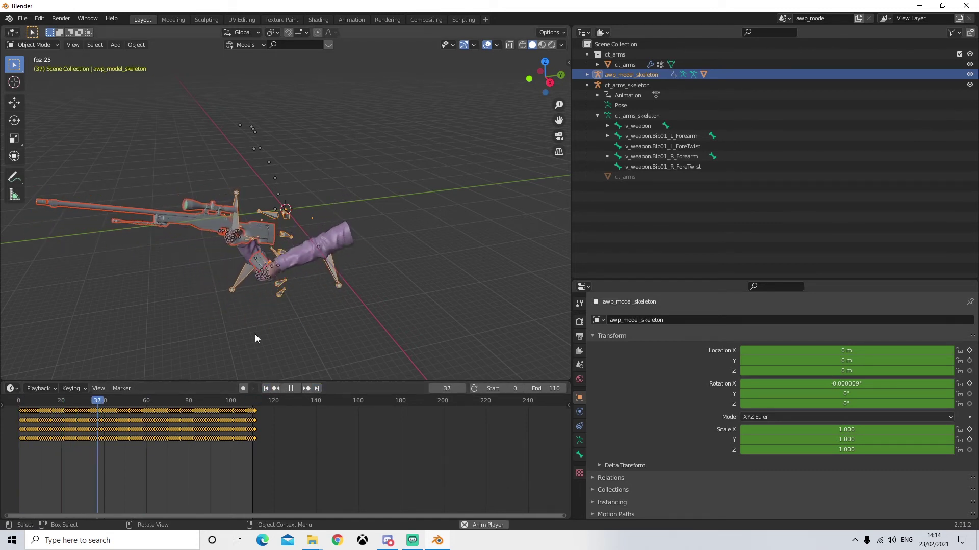
pyautogui.moveTo(260, 330); pyautogui.dragTo(69, 317, button='middle')
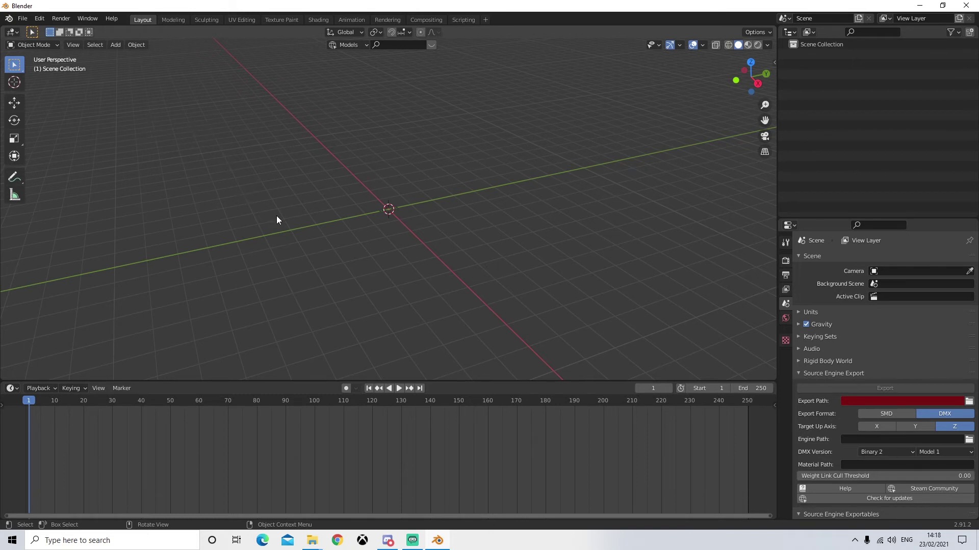
# Step: Import the Source Engine model v_knife_butterfly.smd from Weapons\v_knife_butterfly in the decompiled CSGO models folder
pyautogui.click(22, 18)
pyautogui.moveTo(75, 155)
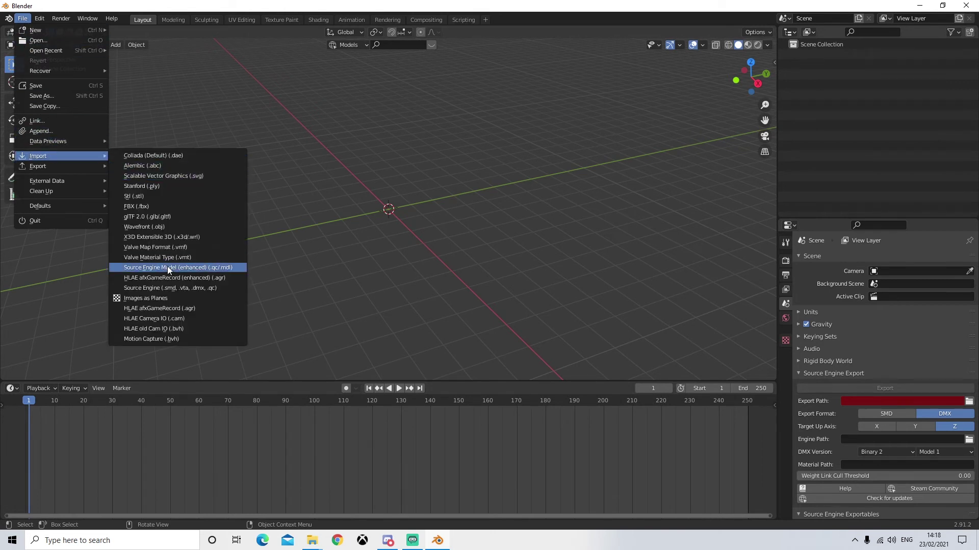
pyautogui.click(172, 287)
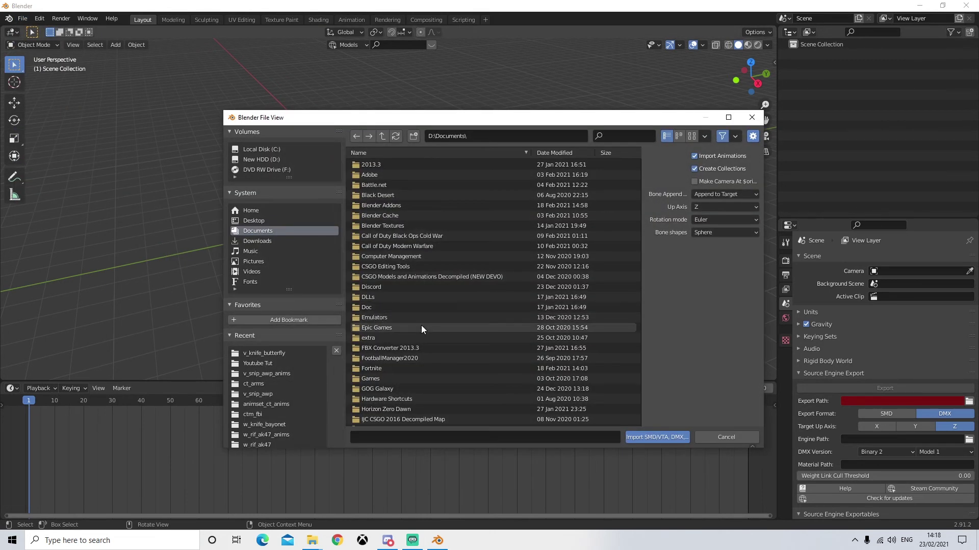
pyautogui.scroll(-2, 421, 326)
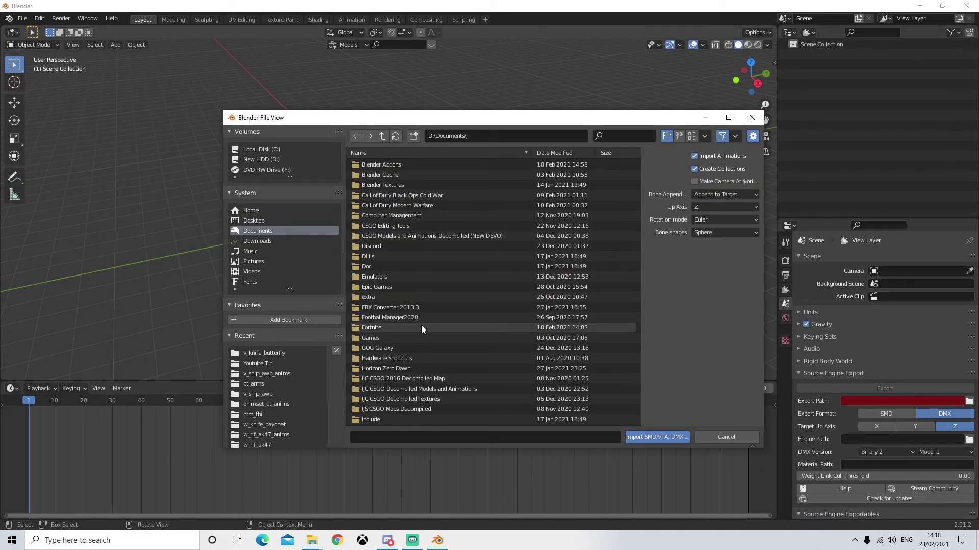
pyautogui.click(467, 390)
pyautogui.doubleClick(380, 164)
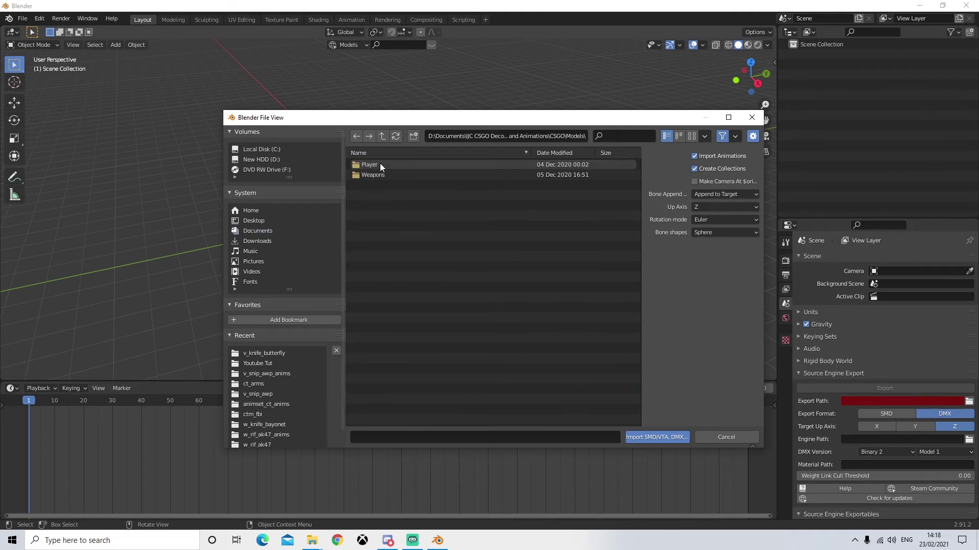
pyautogui.doubleClick(384, 175)
pyautogui.scroll(-8, 458, 332)
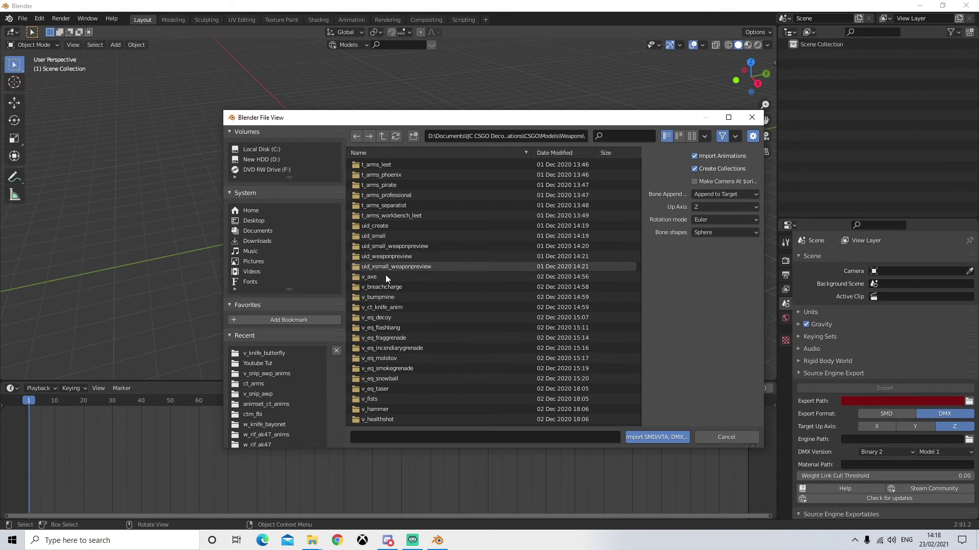
pyautogui.scroll(-1, 411, 329)
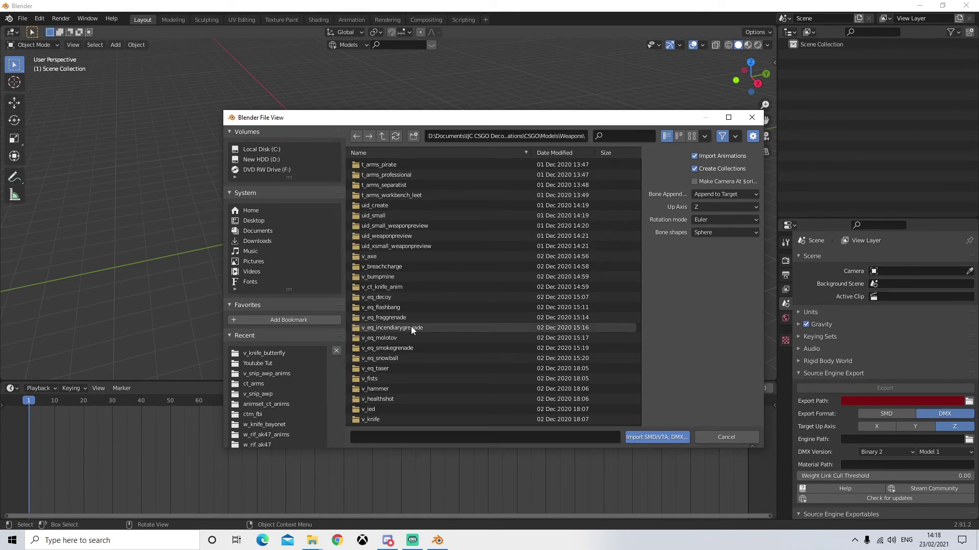
pyautogui.scroll(-7, 411, 326)
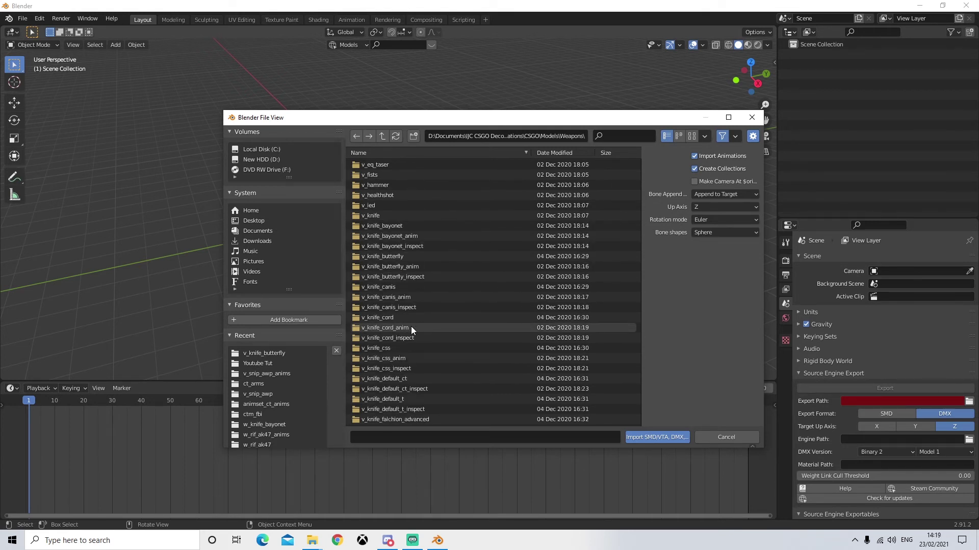
pyautogui.click(410, 257)
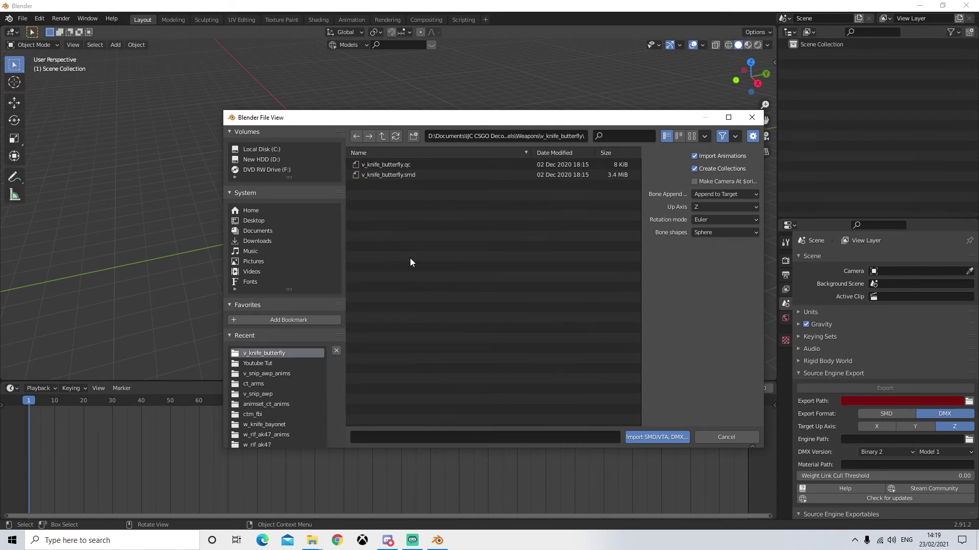
pyautogui.click(404, 178)
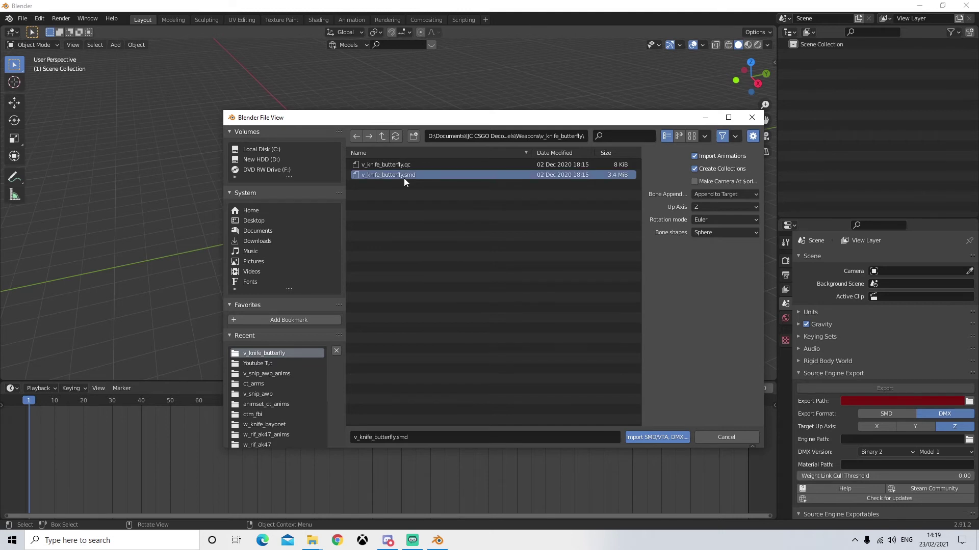
pyautogui.click(650, 437)
# Step: View the imported butterfly knife from another angle and leave it deselected
pyautogui.scroll(-4, 494, 281)
pyautogui.moveTo(494, 282); pyautogui.dragTo(429, 273, button='middle')
pyautogui.click(452, 257)
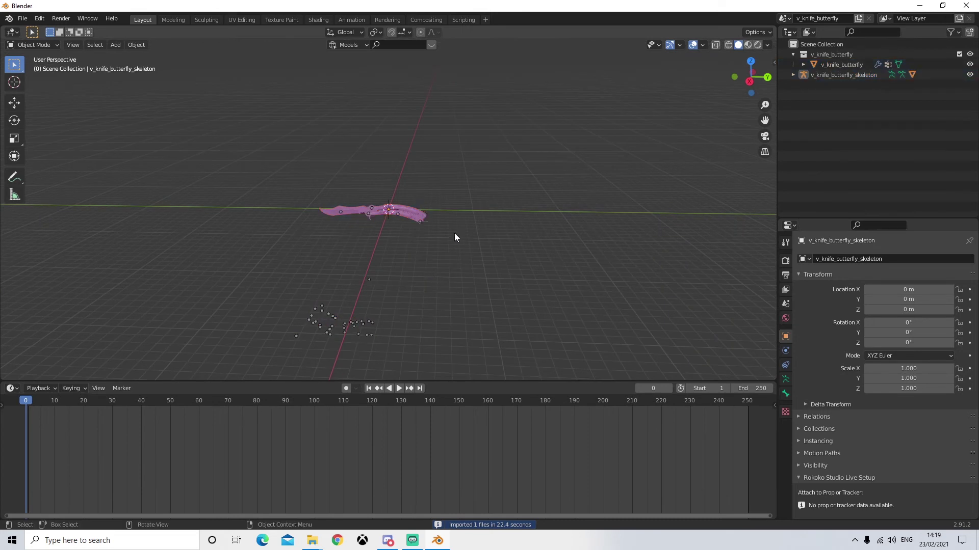
pyautogui.click(350, 207)
pyautogui.click(503, 250)
# Step: Import the Source Engine animation light_hit1.smd from Weapons\v_knife_butterfly_anim\v_knife_butterfly_anim_anims onto the butterfly knife skeleton
pyautogui.click(25, 20)
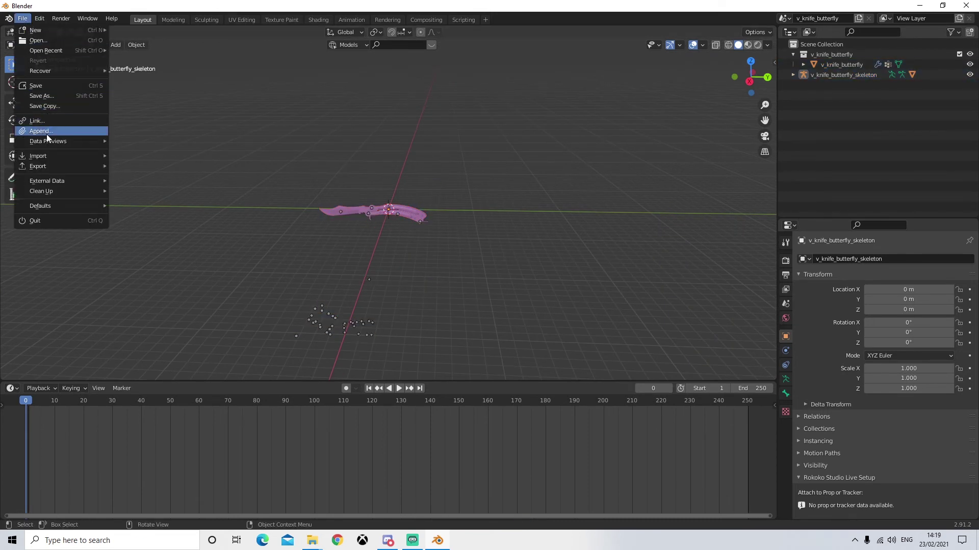
pyautogui.moveTo(37, 156)
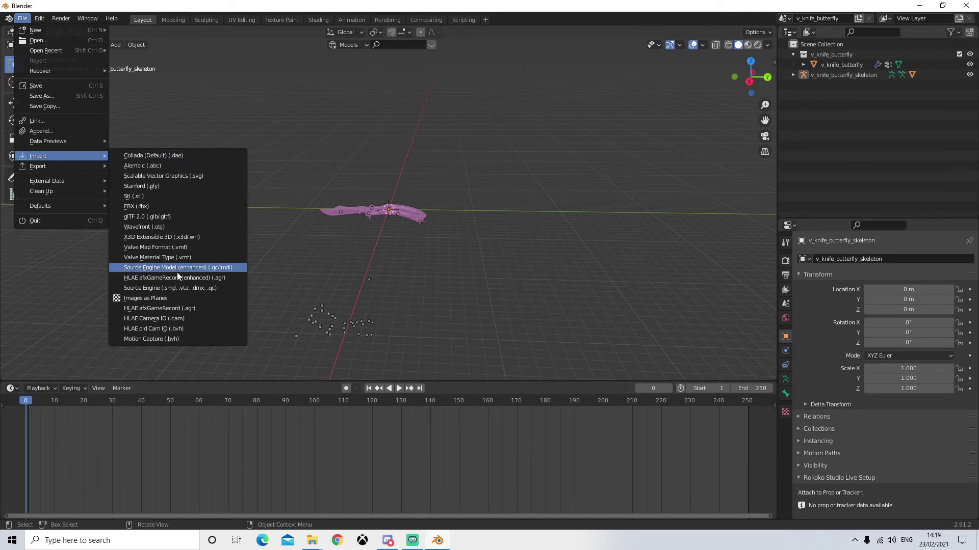
pyautogui.click(170, 288)
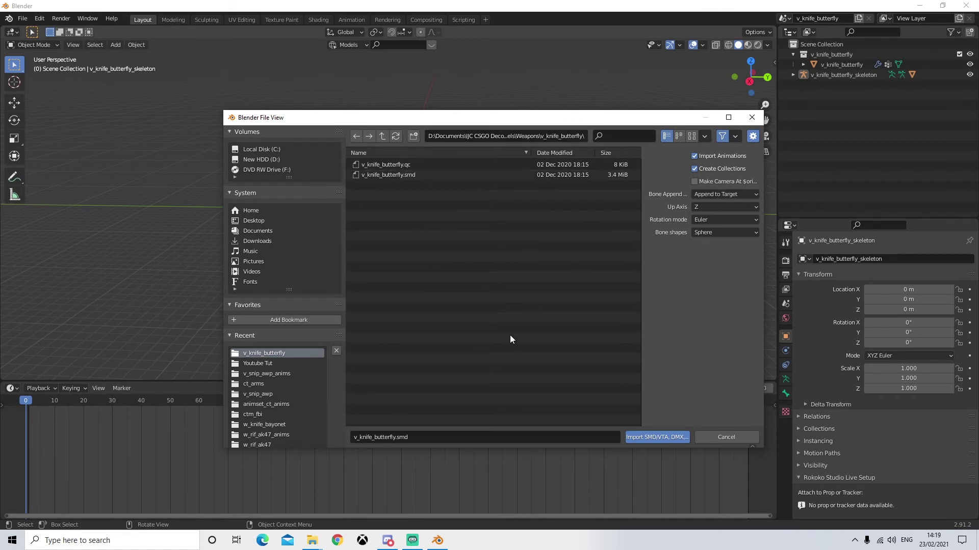
pyautogui.click(384, 136)
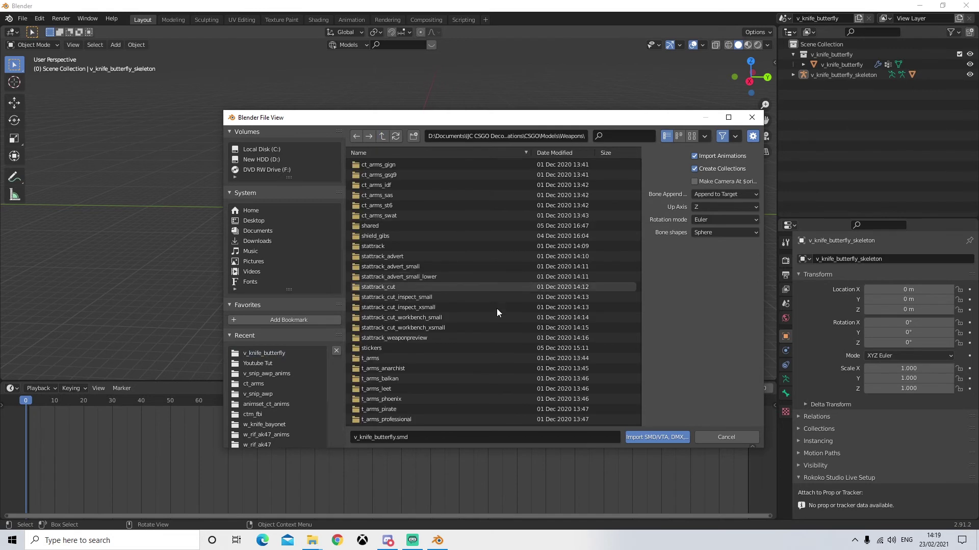
pyautogui.scroll(-15, 491, 295)
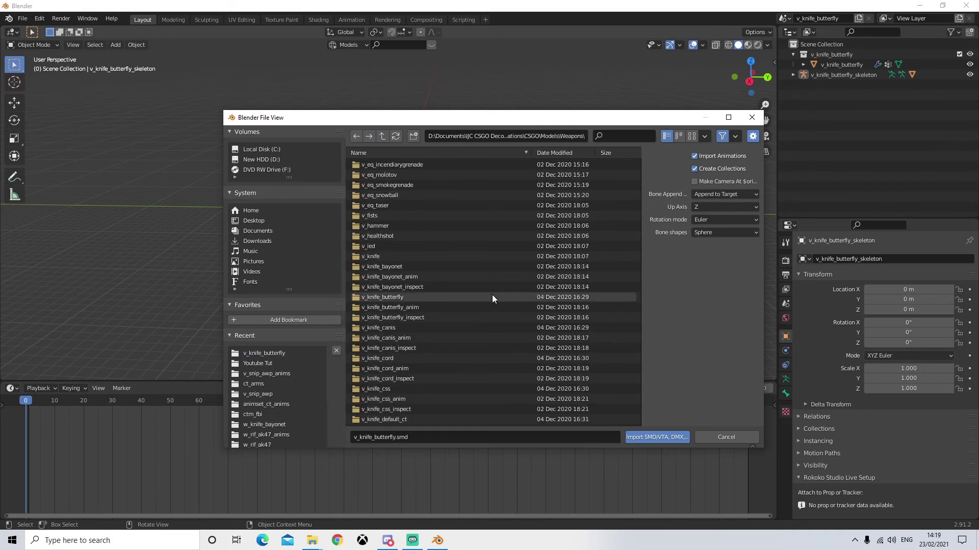
pyautogui.scroll(-1, 491, 294)
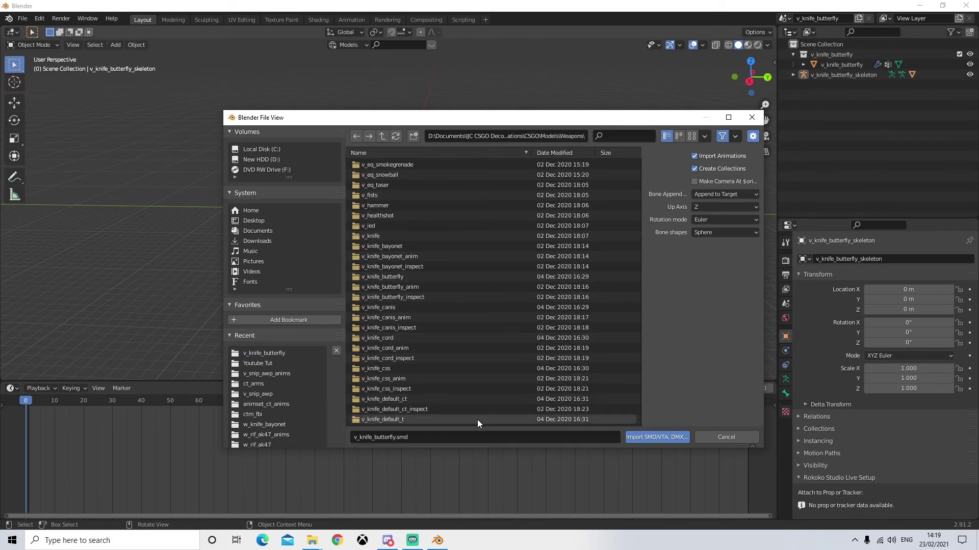
pyautogui.doubleClick(423, 287)
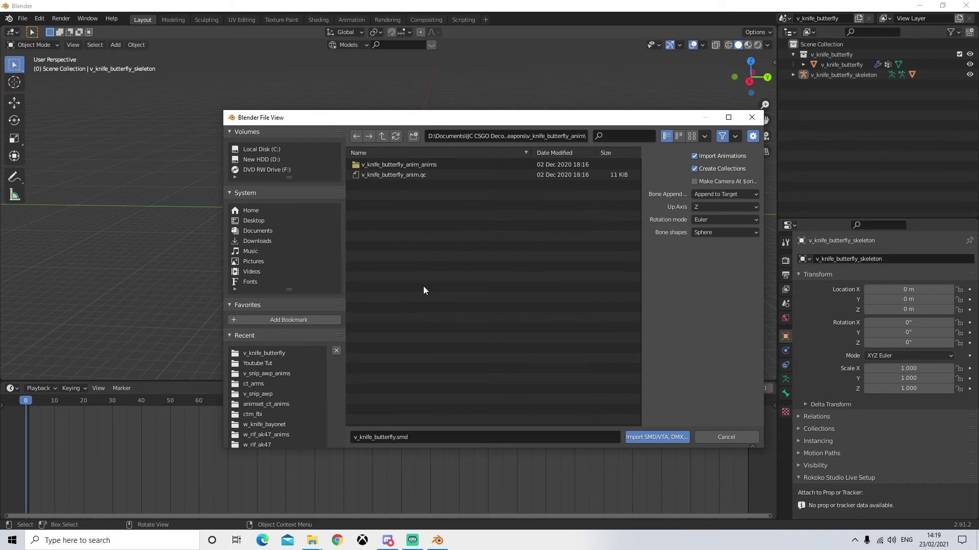
pyautogui.doubleClick(422, 166)
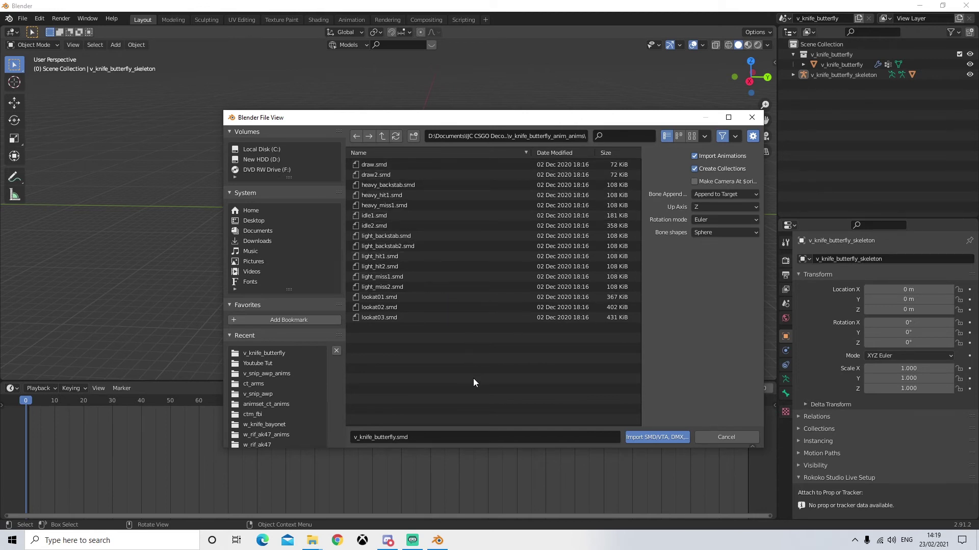
pyautogui.click(401, 258)
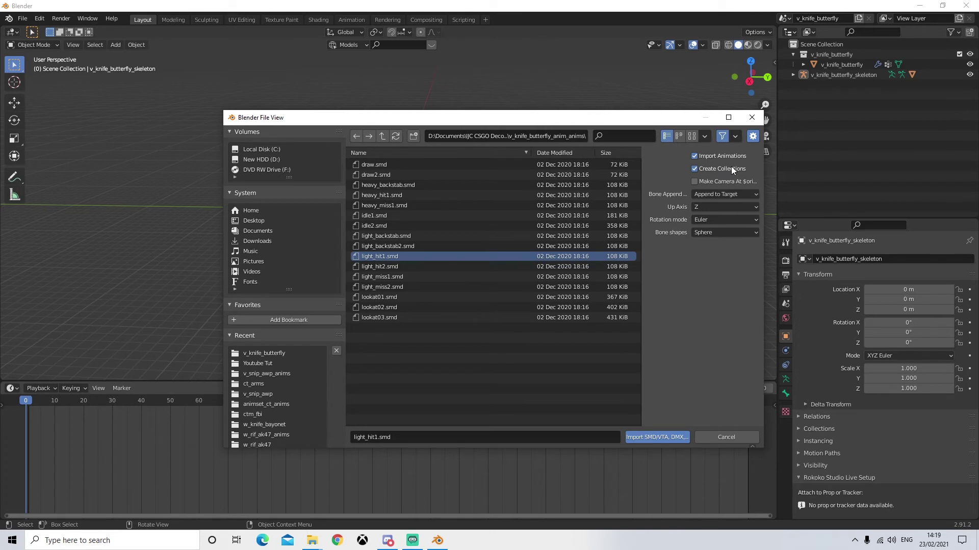
pyautogui.click(657, 437)
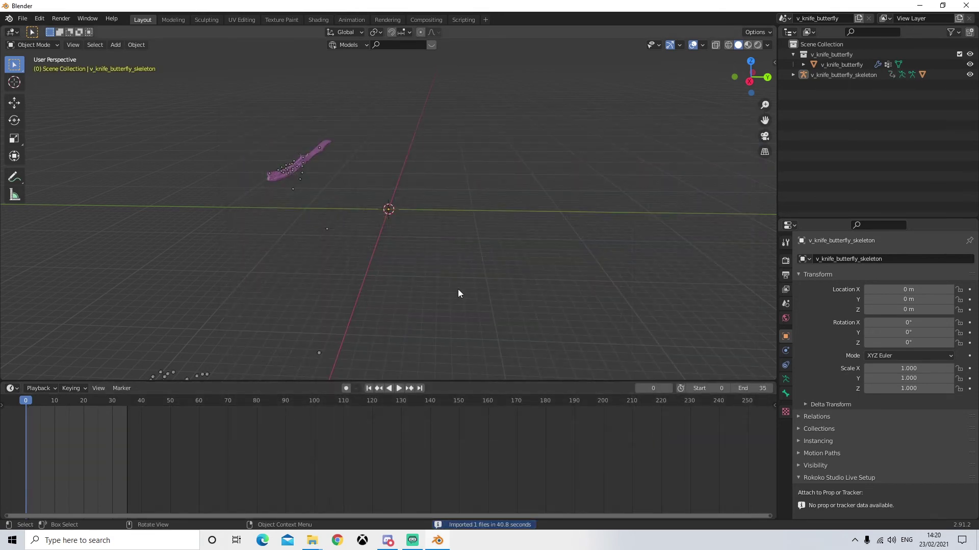
# Step: Play the butterfly knife's light hit animation from a different angle, stop it and return to the first frame
pyautogui.moveTo(317, 237); pyautogui.dragTo(319, 239, button='middle')
pyautogui.moveTo(376, 321)
pyautogui.mouseDown(button='middle')
pyautogui.moveTo(341, 267)
pyautogui.moveTo(372, 332)
pyautogui.mouseUp(button='middle')
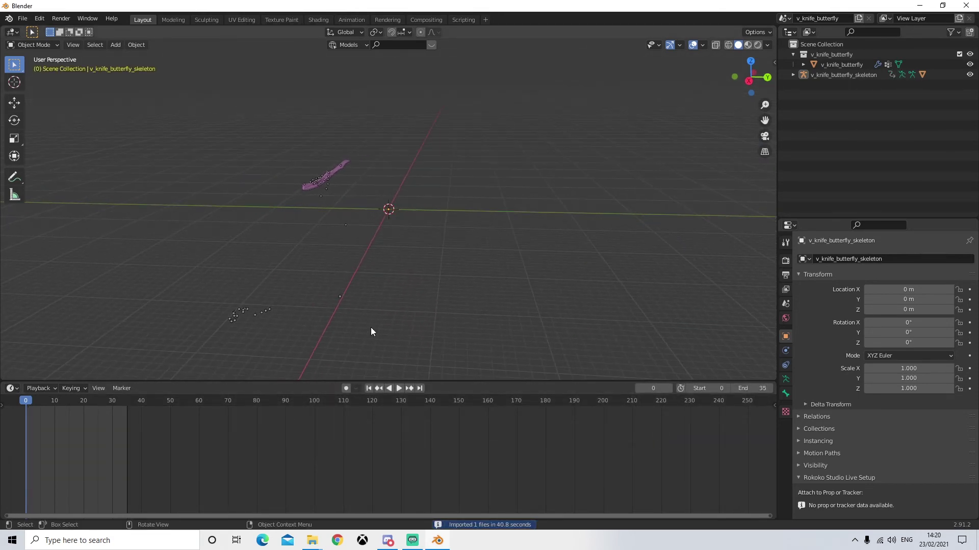
pyautogui.click(399, 389)
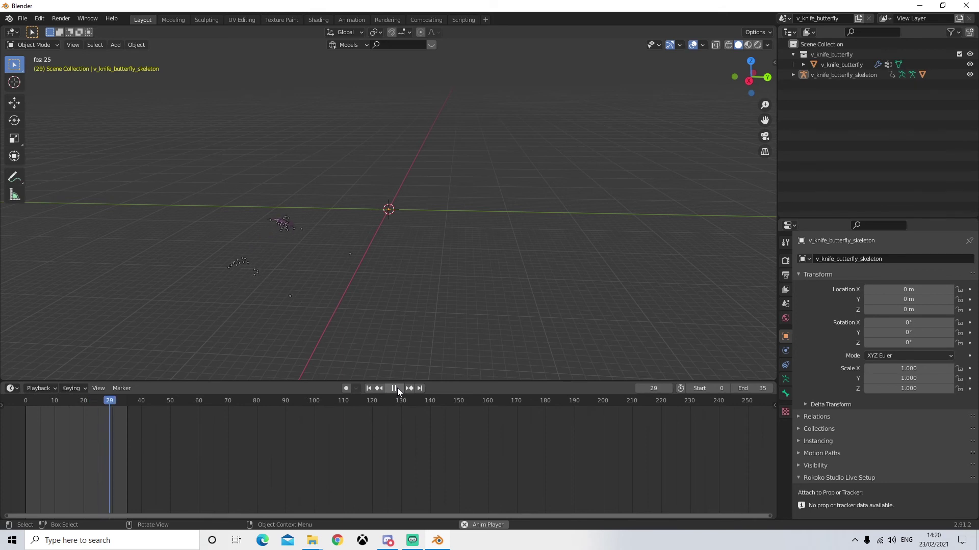
pyautogui.click(396, 389)
pyautogui.click(368, 388)
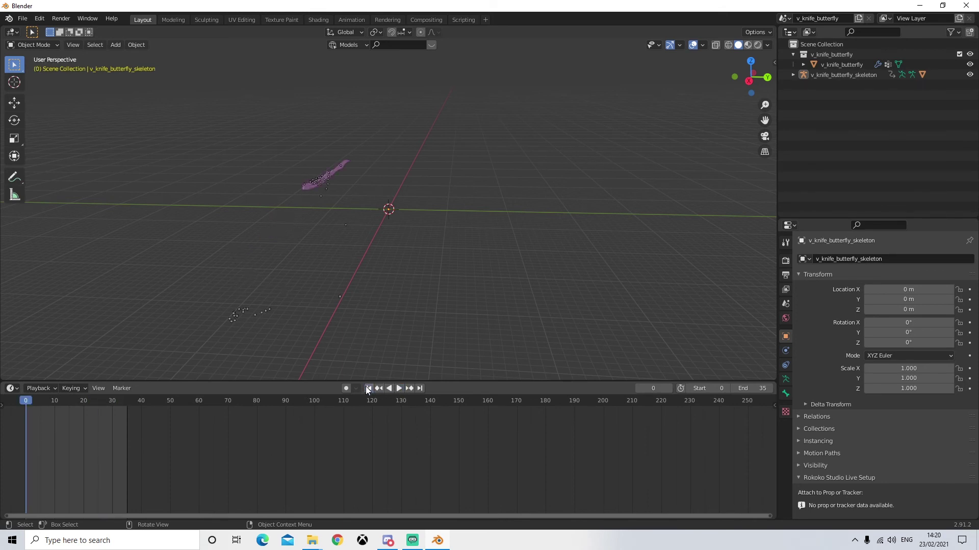
# Step: Export the animated butterfly knife as Knife animation light hit.fbx into the Youtube tut folder on the Desktop
pyautogui.click(26, 19)
pyautogui.moveTo(53, 156)
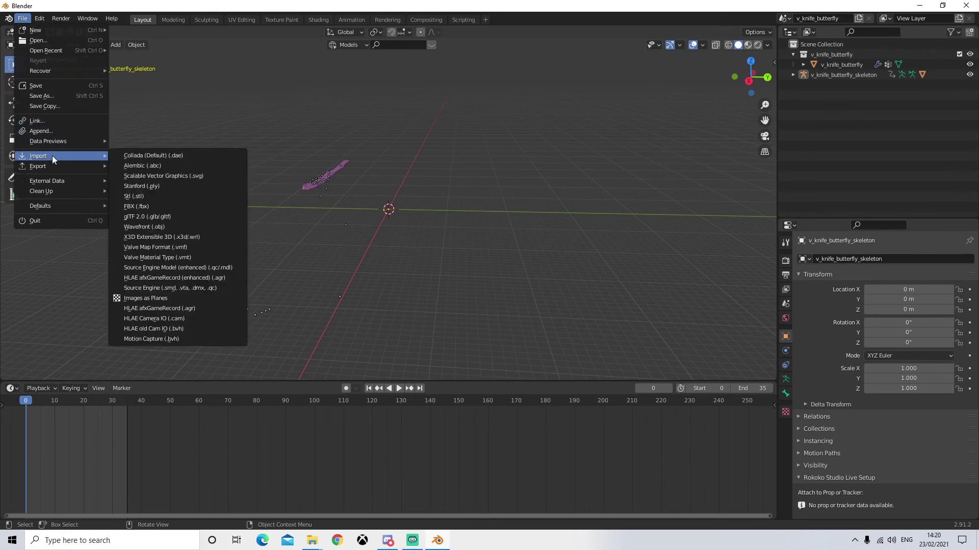
pyautogui.click(148, 215)
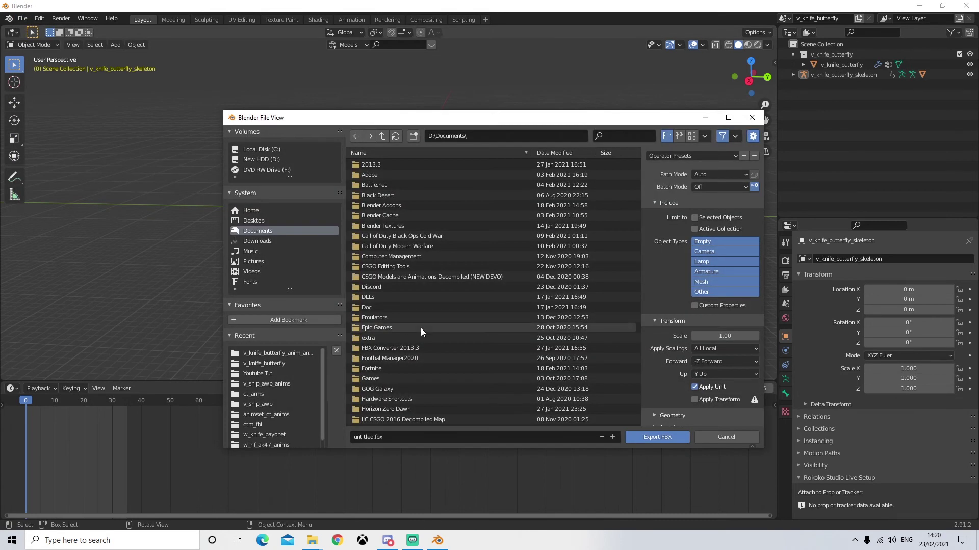
pyautogui.click(260, 219)
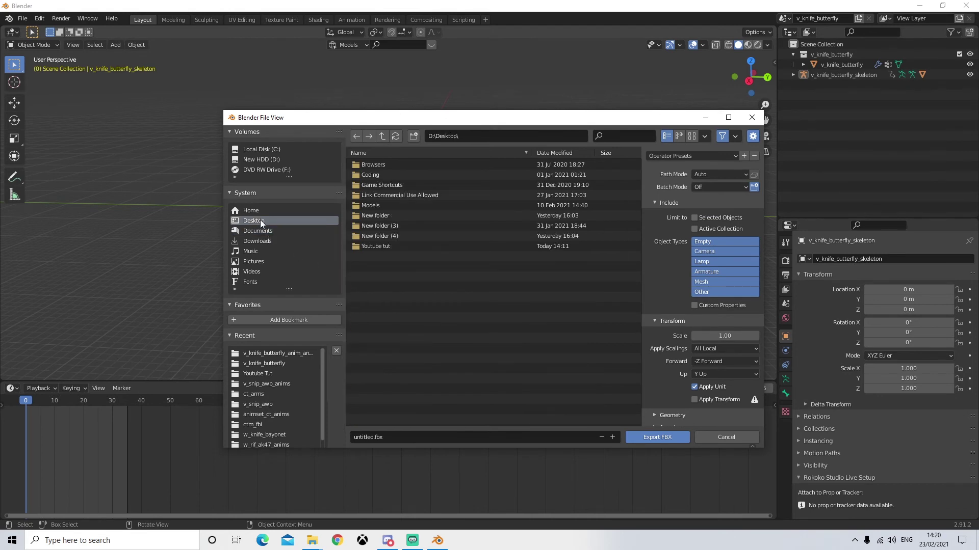
pyautogui.doubleClick(375, 247)
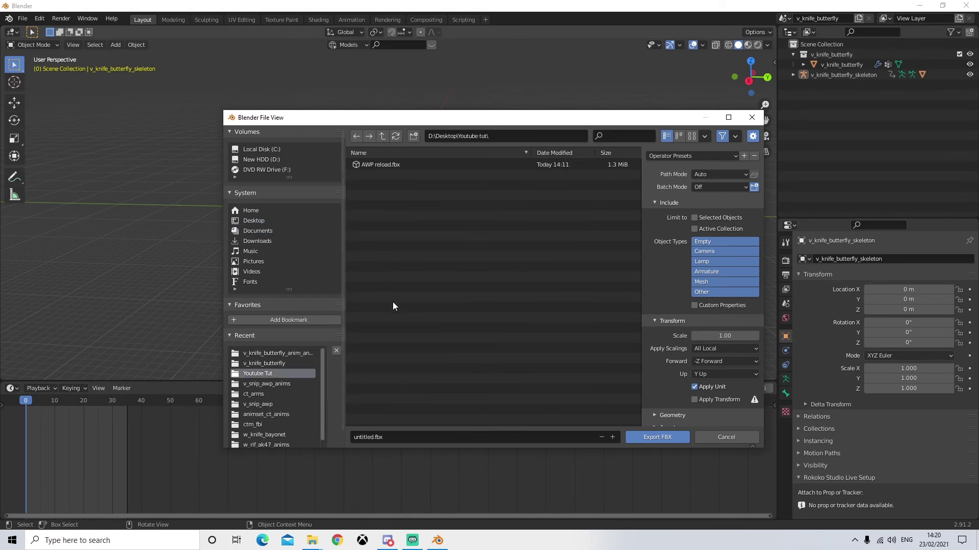
pyautogui.click(380, 436)
pyautogui.press('BackSpace')
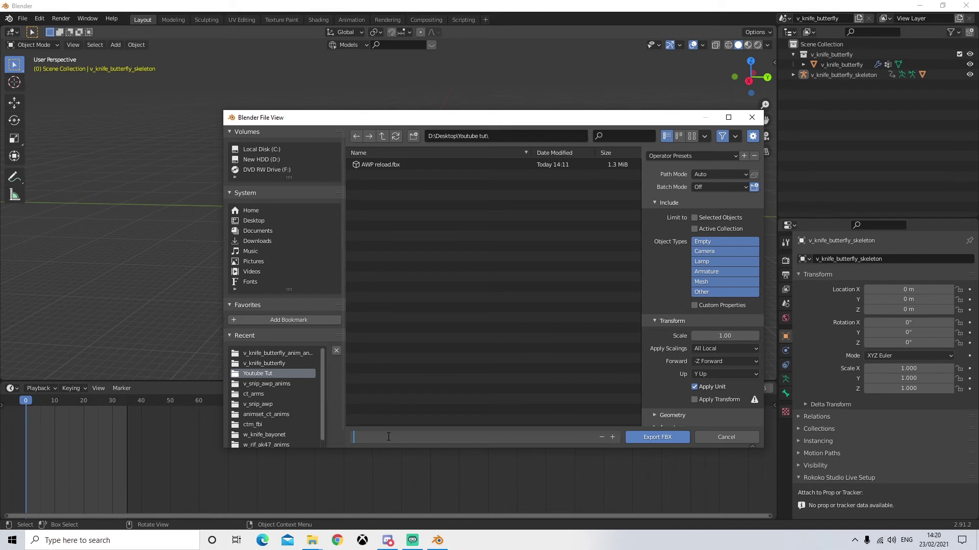
pyautogui.write('Knife animation light hit')
pyautogui.click(664, 438)
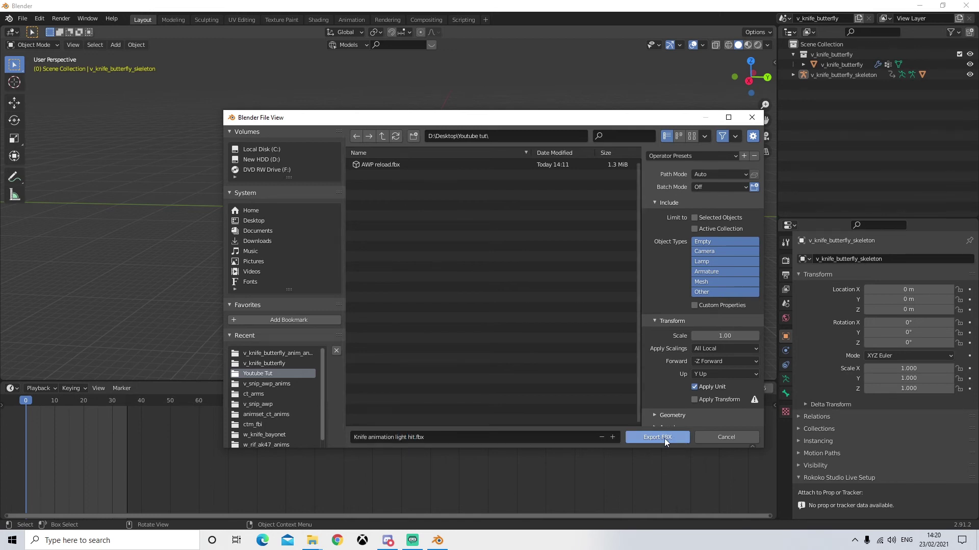
# Step: Delete the butterfly knife mesh, its skeleton and the v_knife_butterfly collection from the scene
pyautogui.moveTo(426, 280); pyautogui.dragTo(431, 280, button='middle')
pyautogui.moveTo(189, 156); pyautogui.dragTo(532, 354)
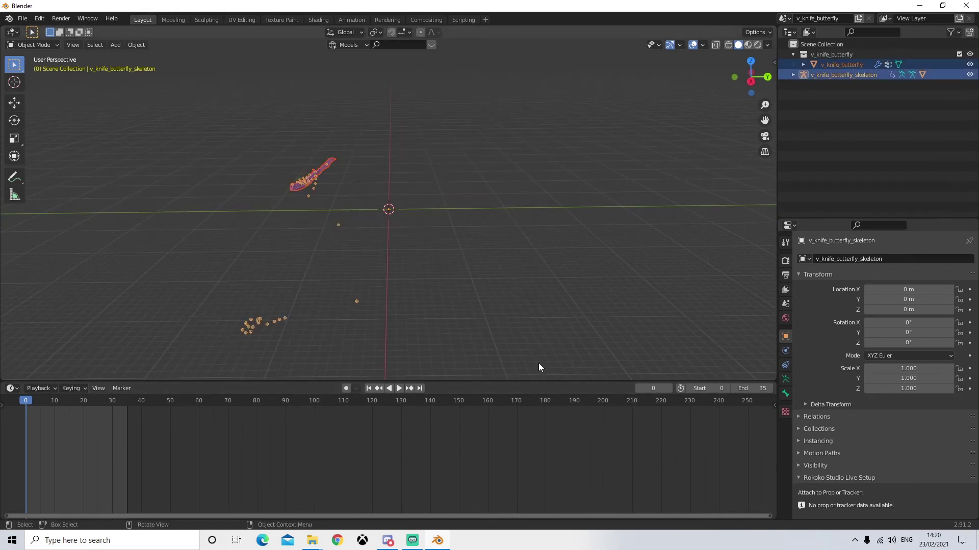
pyautogui.press('Delete')
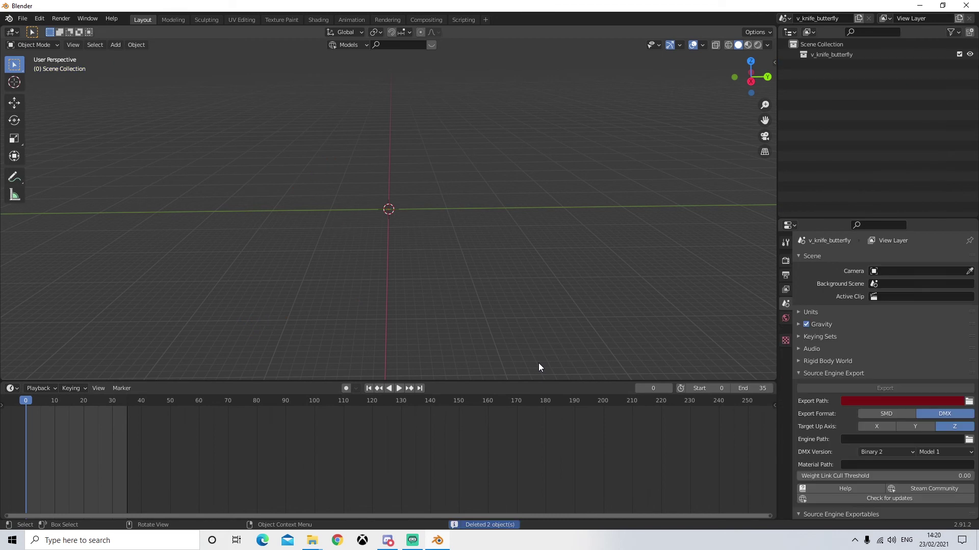
# Step: Import the Source Engine model ct_arms.smd from the Weapons\ct_arms folder
pyautogui.click(23, 19)
pyautogui.moveTo(50, 154)
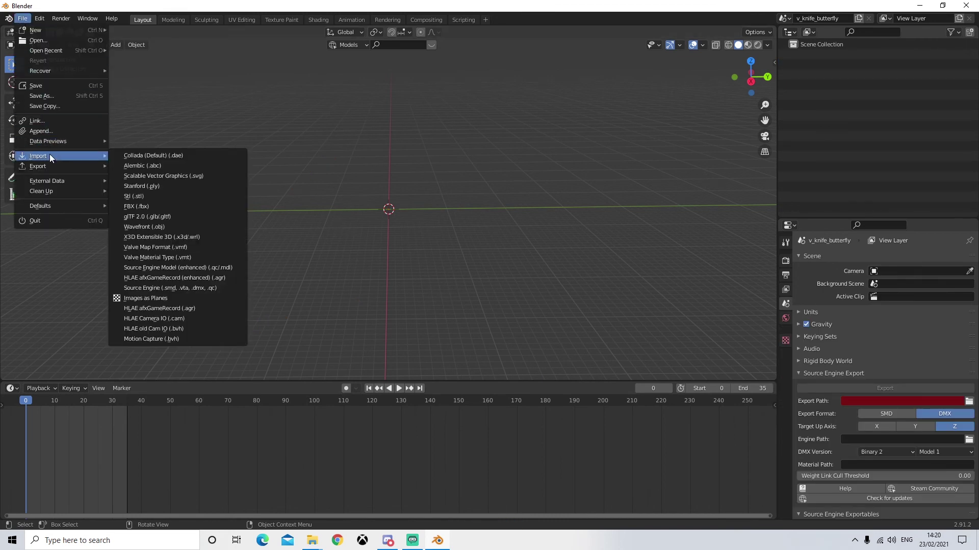
pyautogui.click(200, 287)
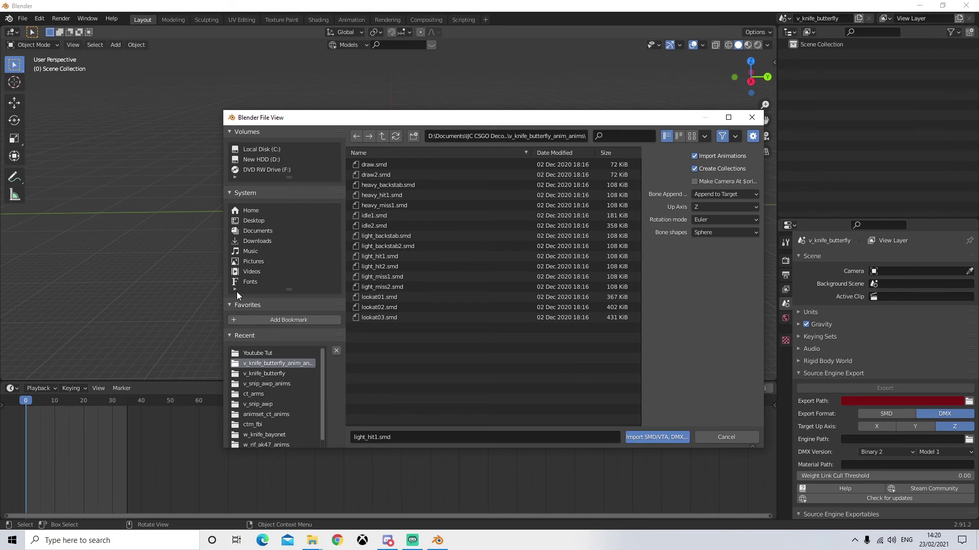
pyautogui.click(385, 140)
pyautogui.click(382, 137)
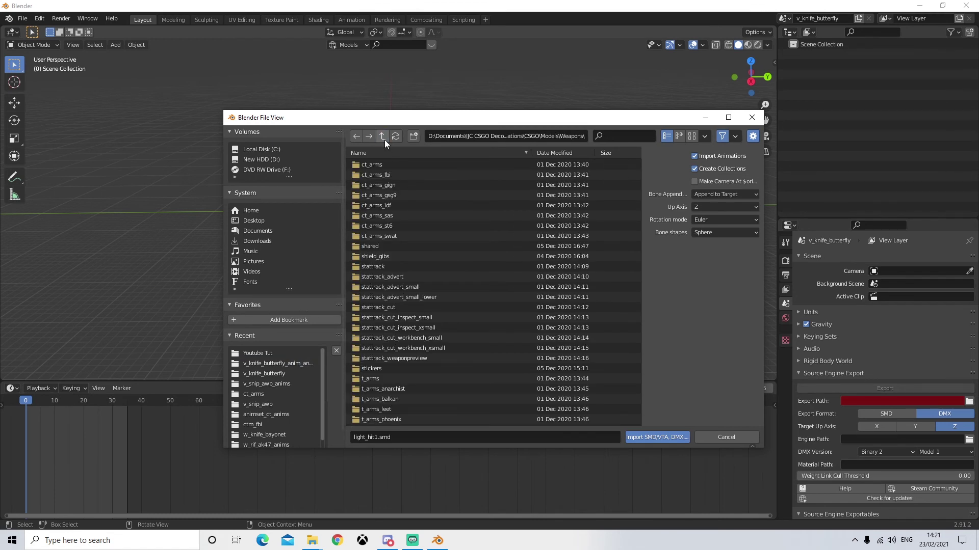
pyautogui.doubleClick(395, 164)
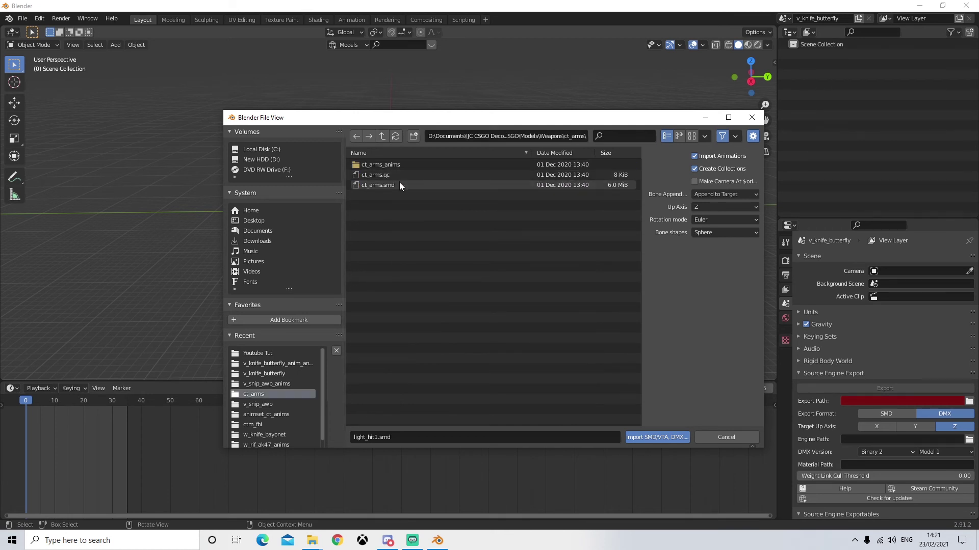
pyautogui.click(401, 185)
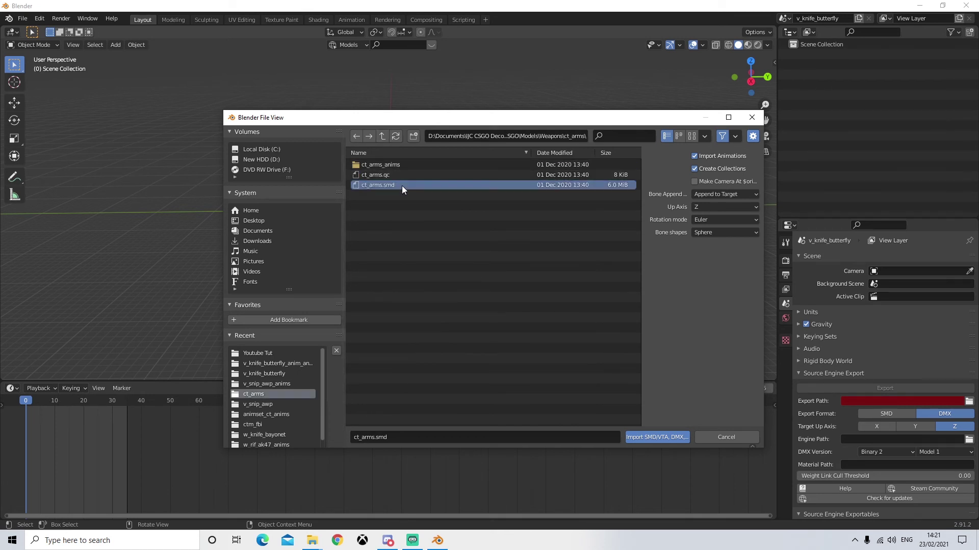
pyautogui.click(665, 438)
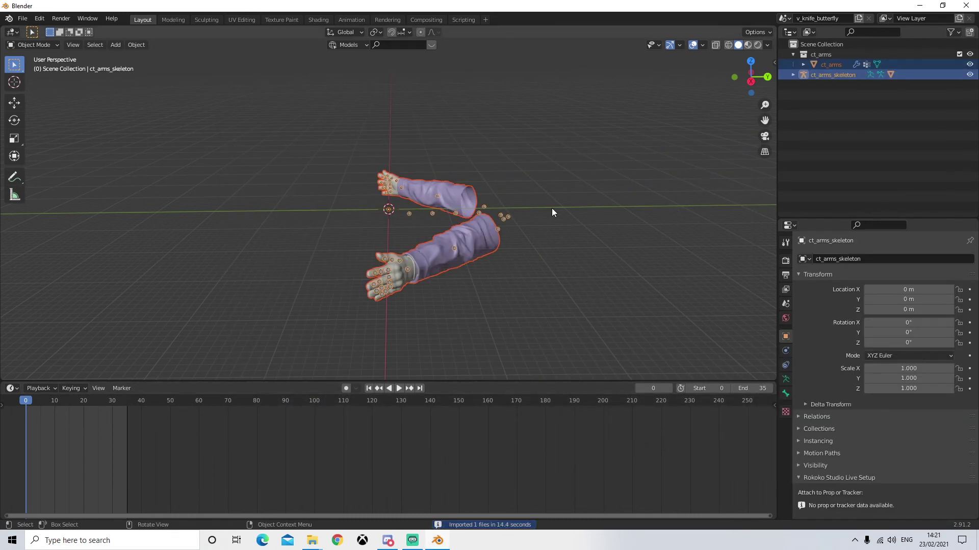
# Step: In Edit Mode, clear the parents of the left and right Forearm and ForeTwist bones in the ct_arms skeleton
pyautogui.click(60, 44)
pyautogui.click(51, 68)
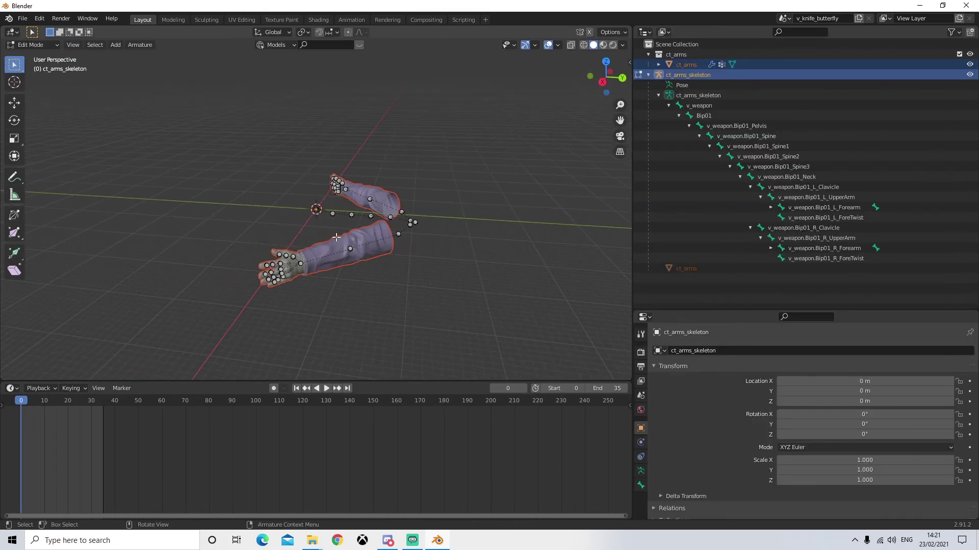
pyautogui.moveTo(336, 237); pyautogui.dragTo(371, 273)
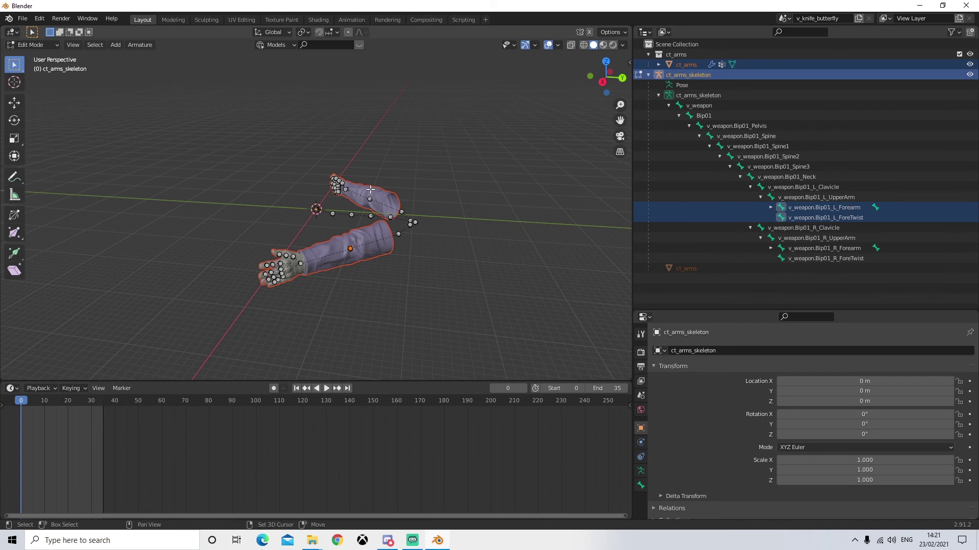
pyautogui.press('b')
pyautogui.moveTo(375, 183); pyautogui.dragTo(368, 204)
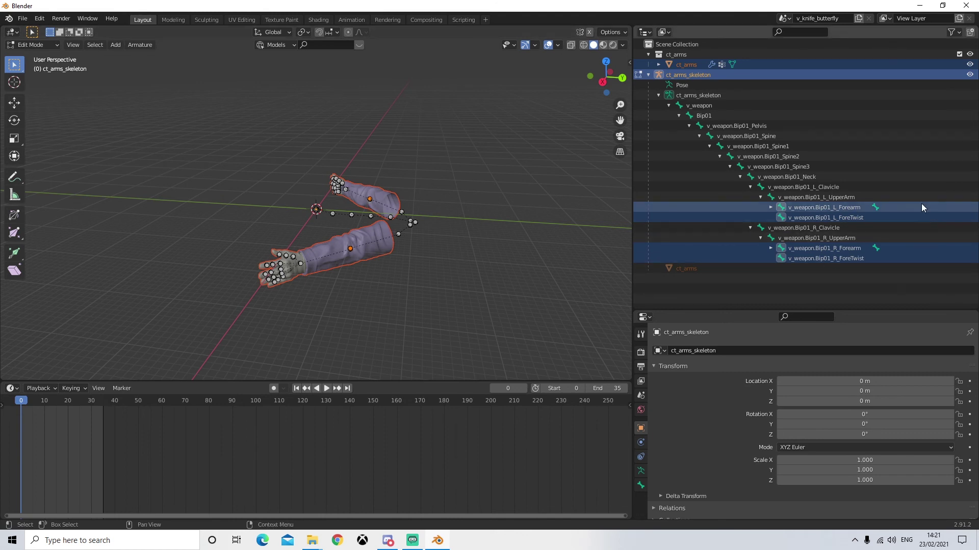
pyautogui.rightClick(445, 296)
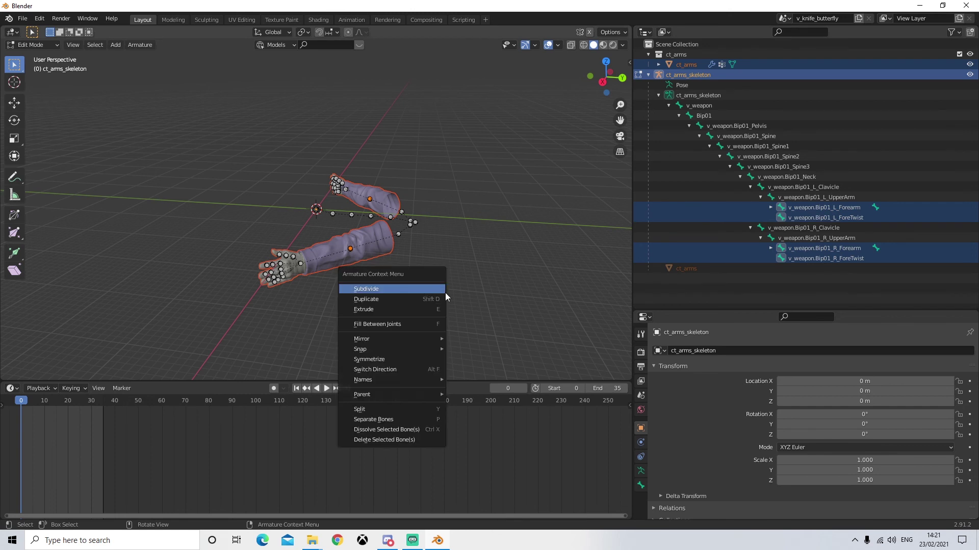
pyautogui.moveTo(412, 395)
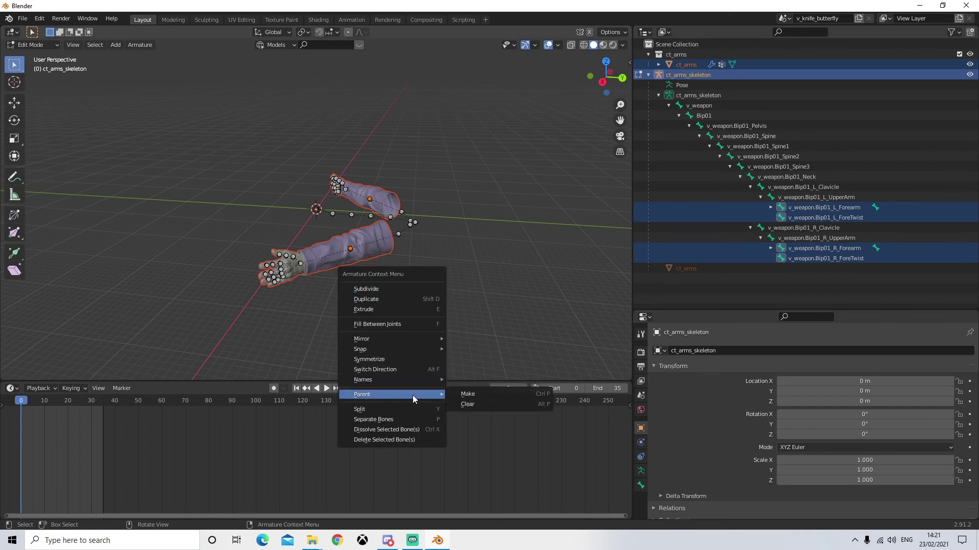
pyautogui.click(467, 404)
pyautogui.click(466, 404)
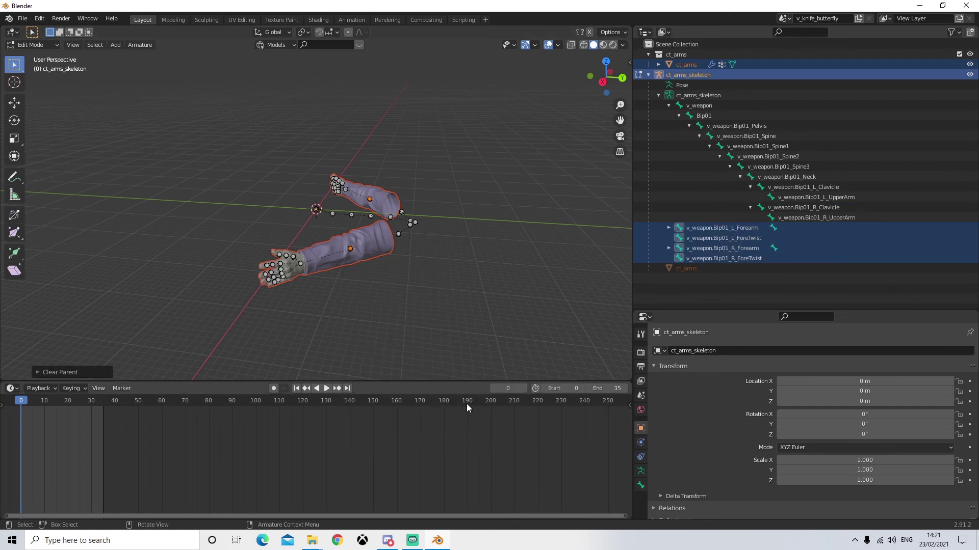
# Step: Import the Source Engine animation light_hit1.smd from v_knife_butterfly_anim_anims onto the ct_arms skeleton
pyautogui.moveTo(435, 227); pyautogui.dragTo(452, 231, button='middle')
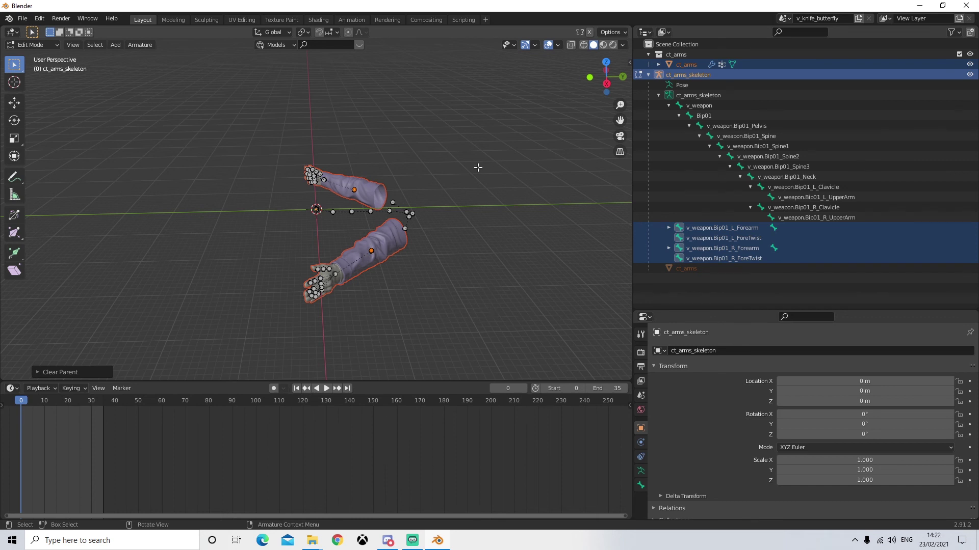
pyautogui.click(24, 19)
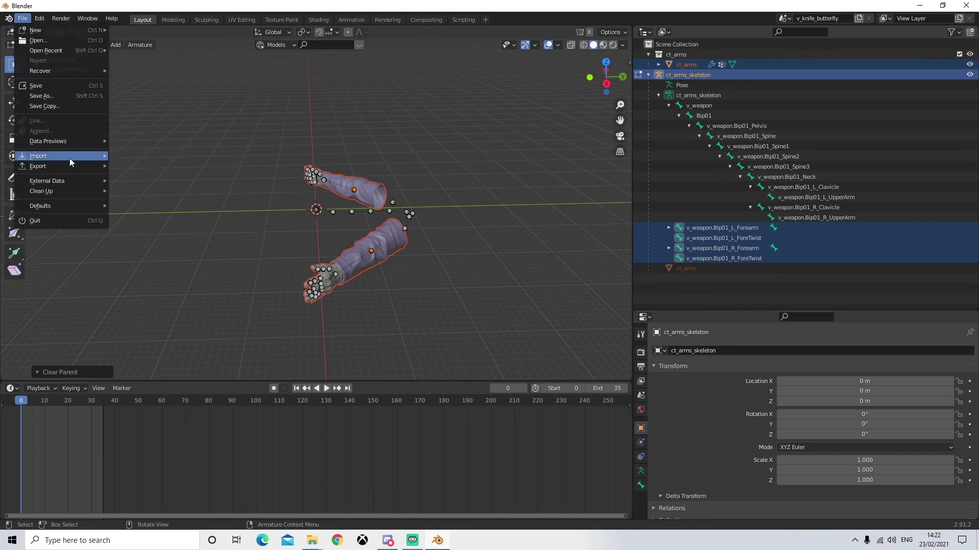
pyautogui.moveTo(69, 158)
pyautogui.click(176, 287)
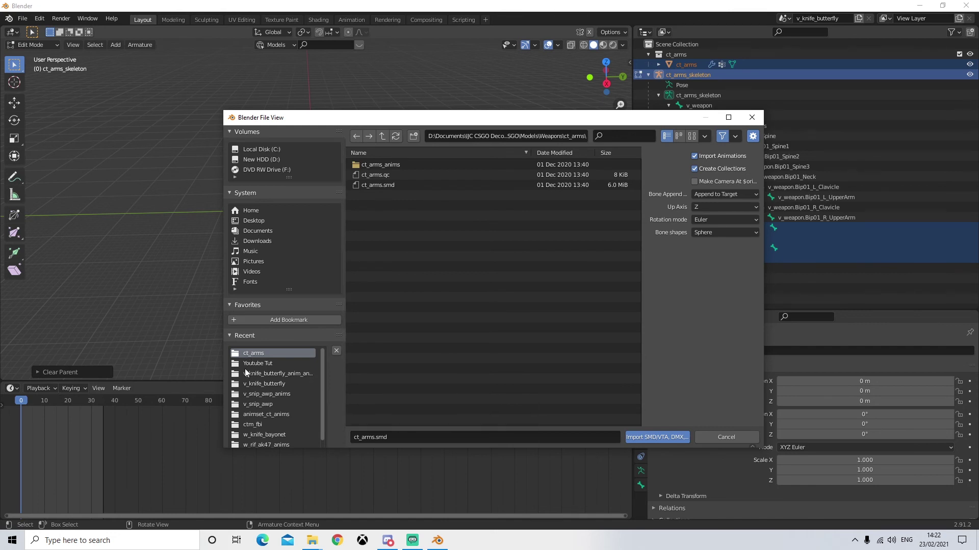
pyautogui.click(289, 374)
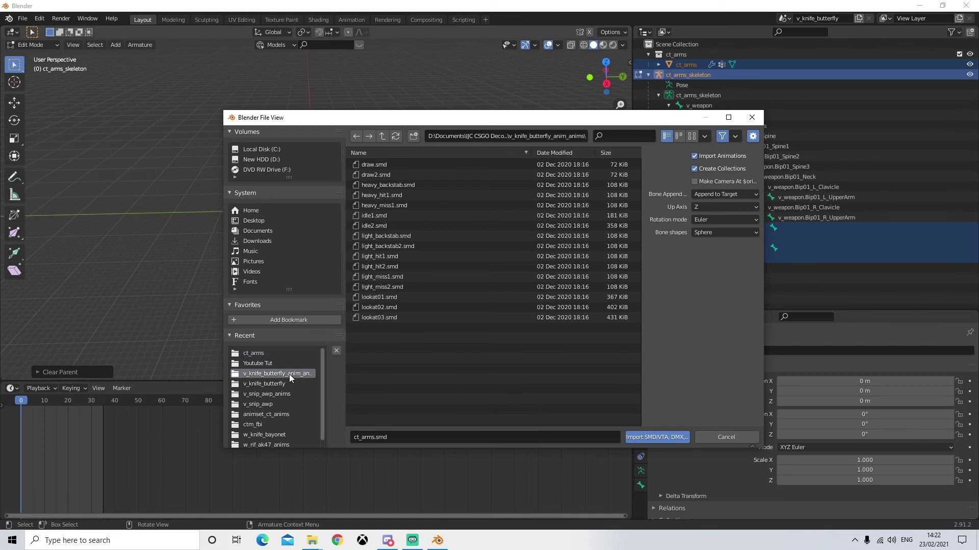
pyautogui.click(426, 258)
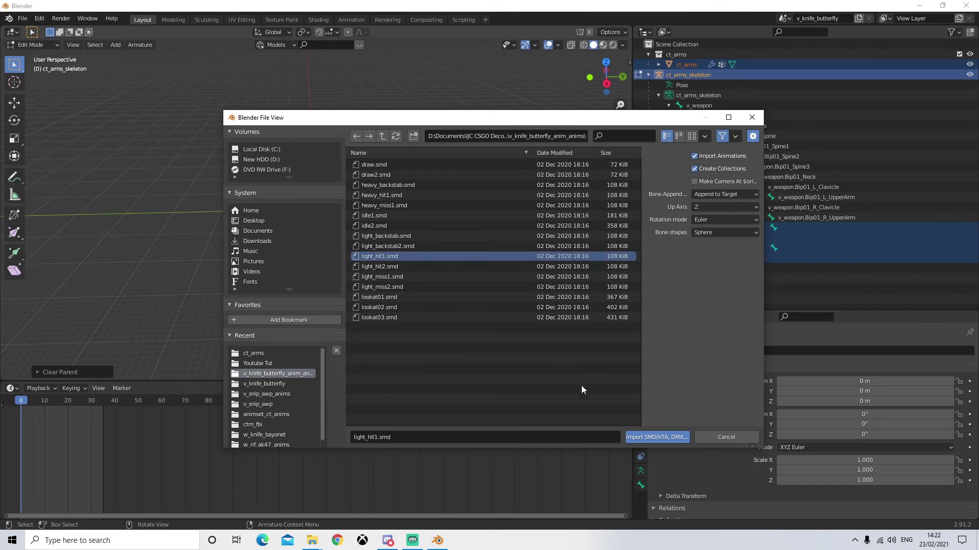
pyautogui.click(648, 437)
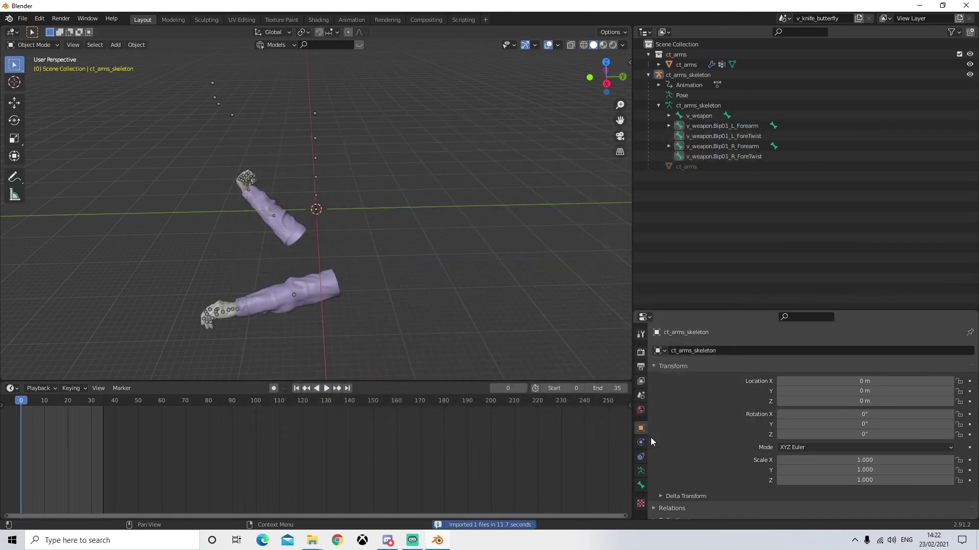
# Step: Play the arms' light hit animation, stop it and return to the first frame
pyautogui.click(329, 390)
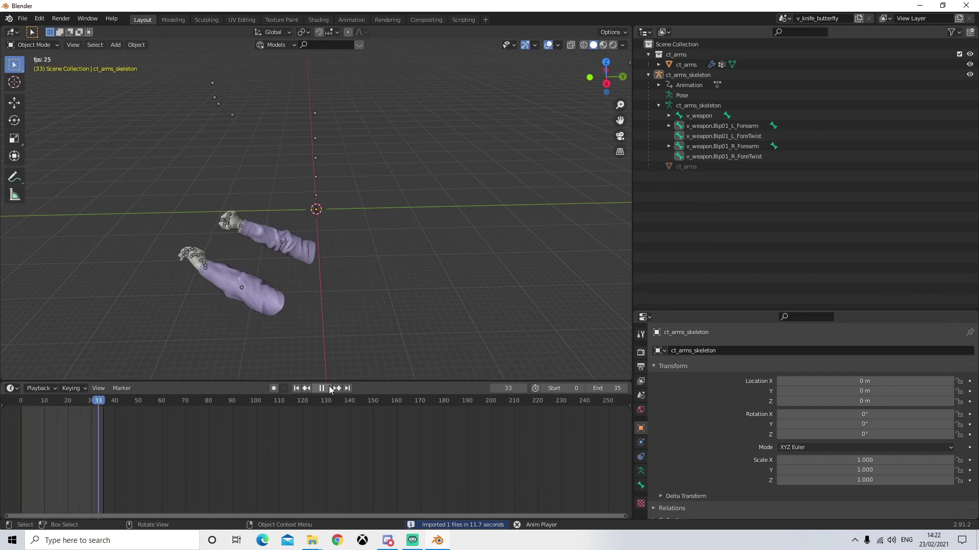
pyautogui.click(321, 388)
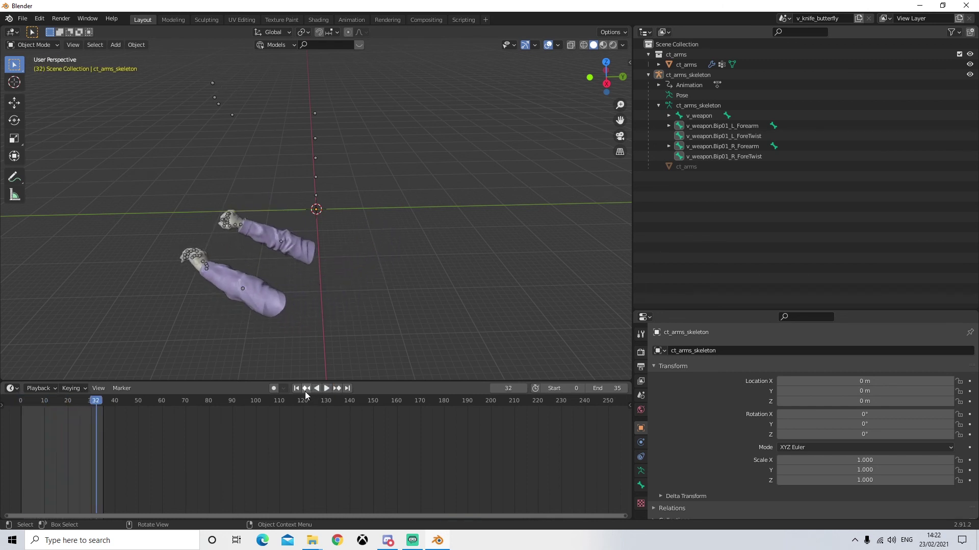
pyautogui.click(296, 389)
# Step: Import Knife animation light hit.fbx from the Youtube tut folder on the Desktop into the arms scene
pyautogui.click(23, 18)
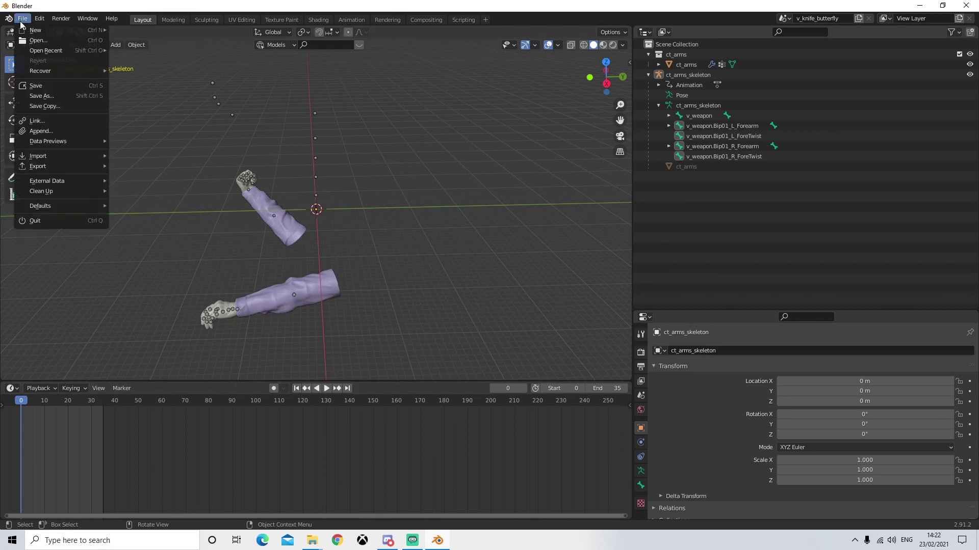
pyautogui.moveTo(46, 155)
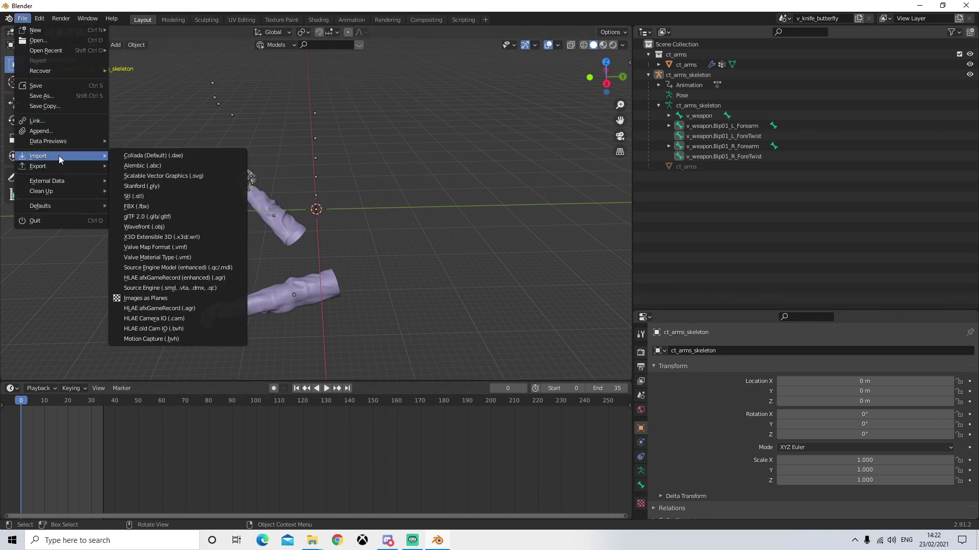
pyautogui.click(152, 206)
pyautogui.click(251, 222)
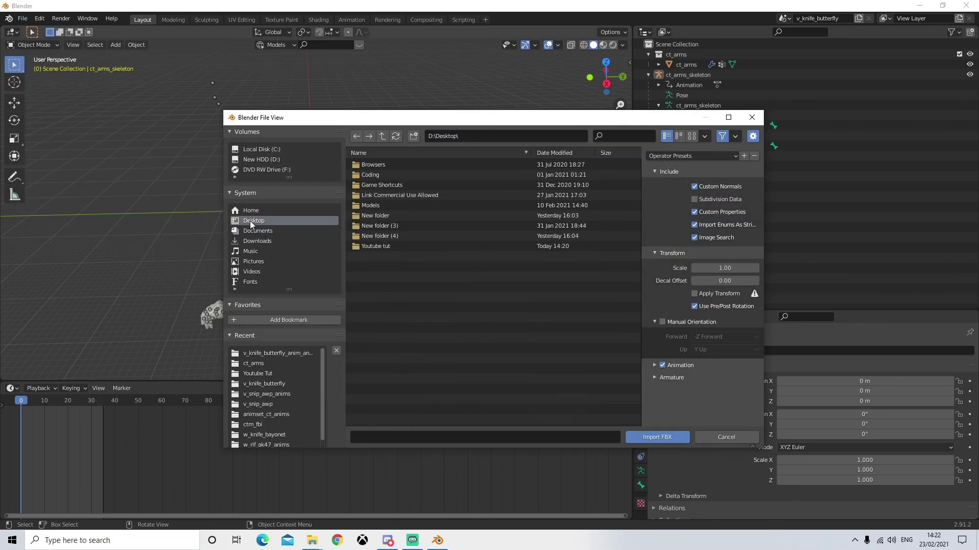
pyautogui.doubleClick(360, 246)
pyautogui.click(417, 175)
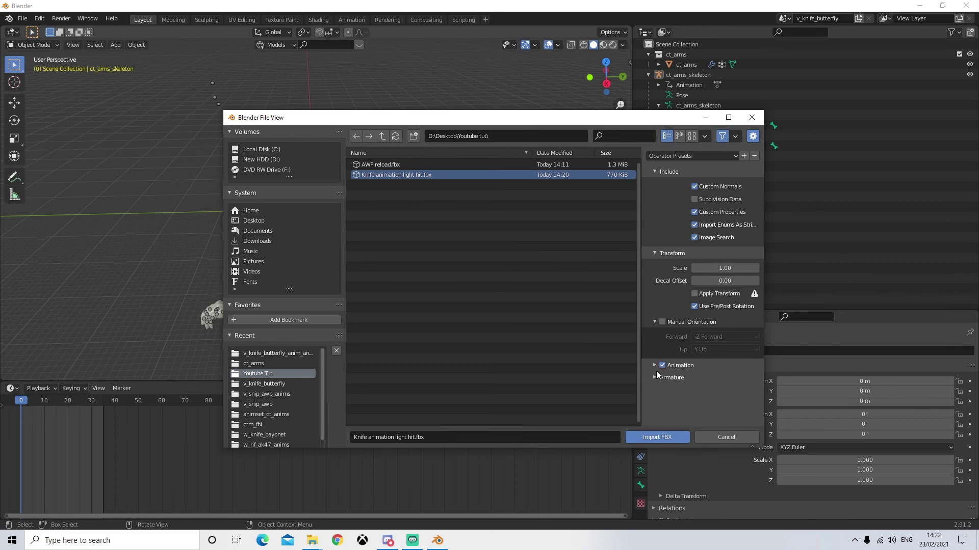
pyautogui.click(652, 439)
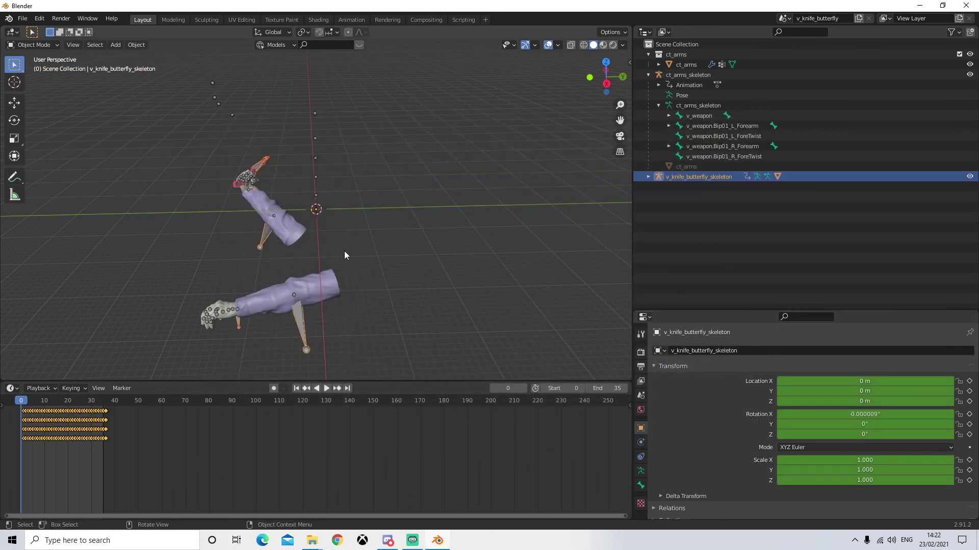
# Step: Play the combined arms and butterfly knife animation while viewing it from several angles, and stop it
pyautogui.moveTo(399, 271); pyautogui.dragTo(421, 265, button='middle')
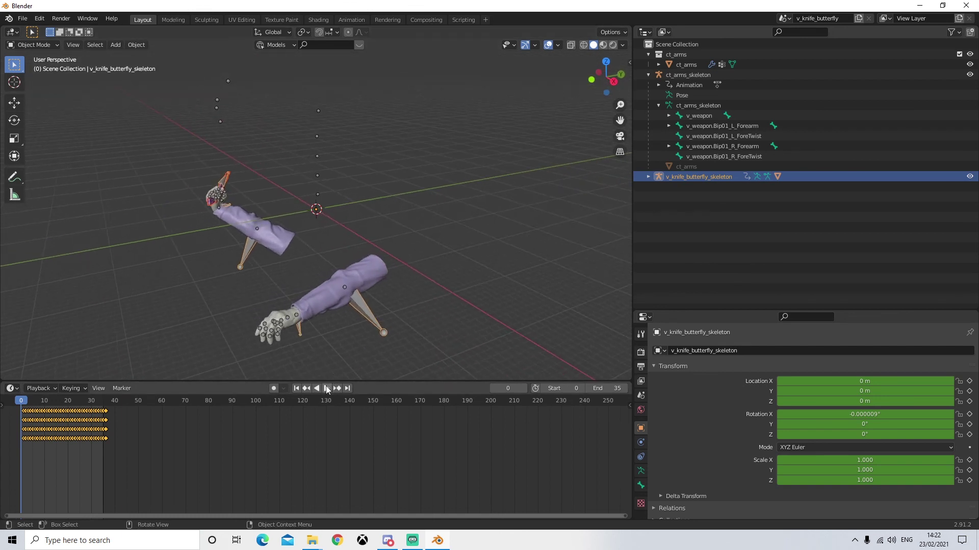
pyautogui.click(327, 389)
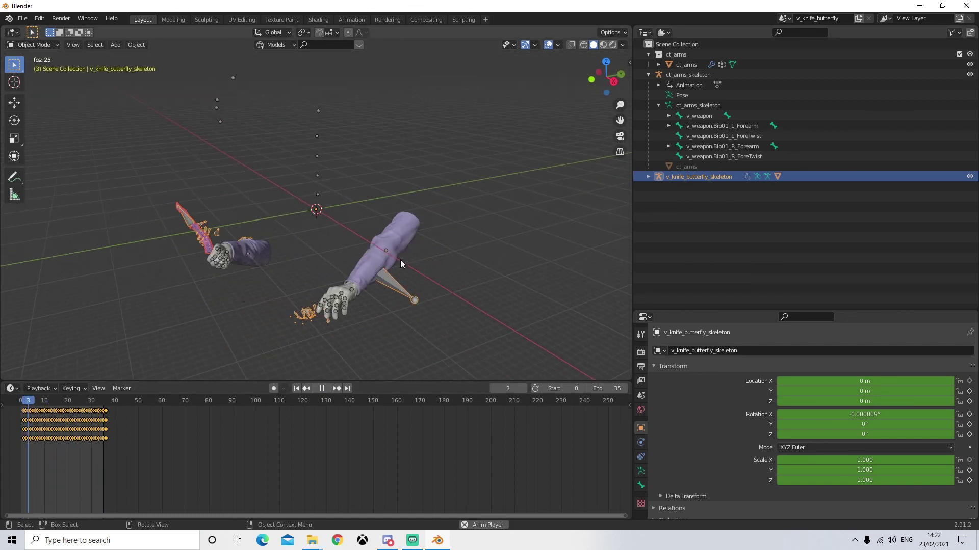
pyautogui.moveTo(390, 256); pyautogui.dragTo(500, 238, button='middle')
pyautogui.press('Escape')
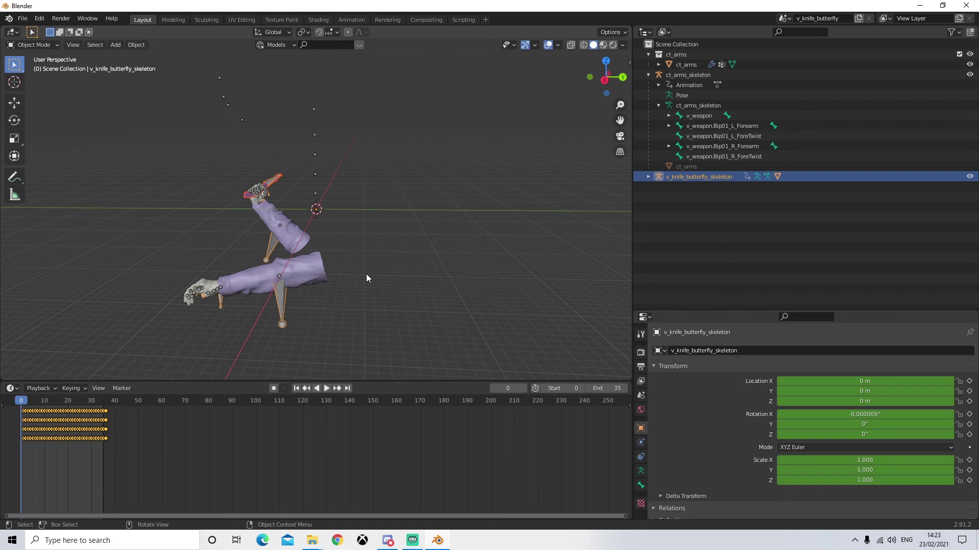
# Step: Select the arms and butterfly knife with their skeletons and play their combined animation from another angle
pyautogui.scroll(-3, 240, 143)
pyautogui.moveTo(228, 110); pyautogui.dragTo(400, 309)
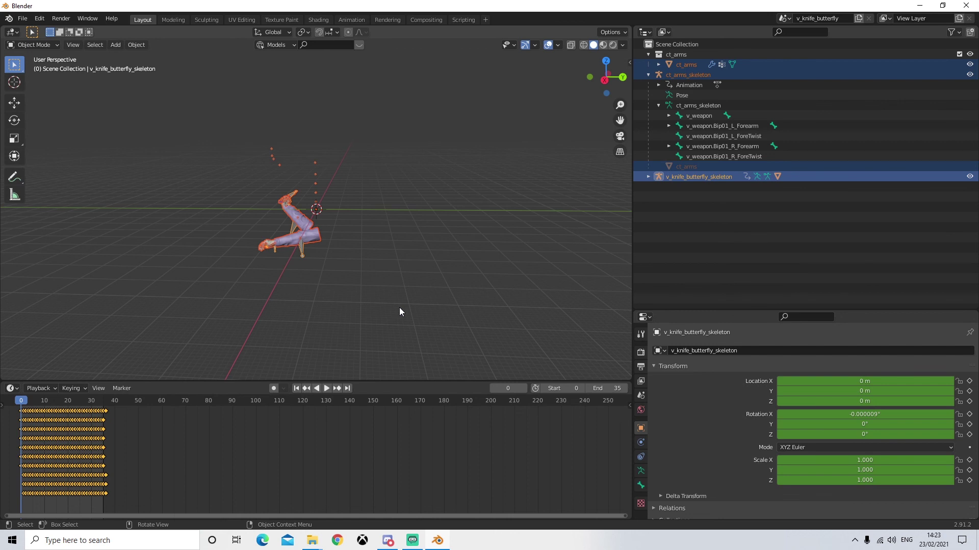
pyautogui.click(327, 389)
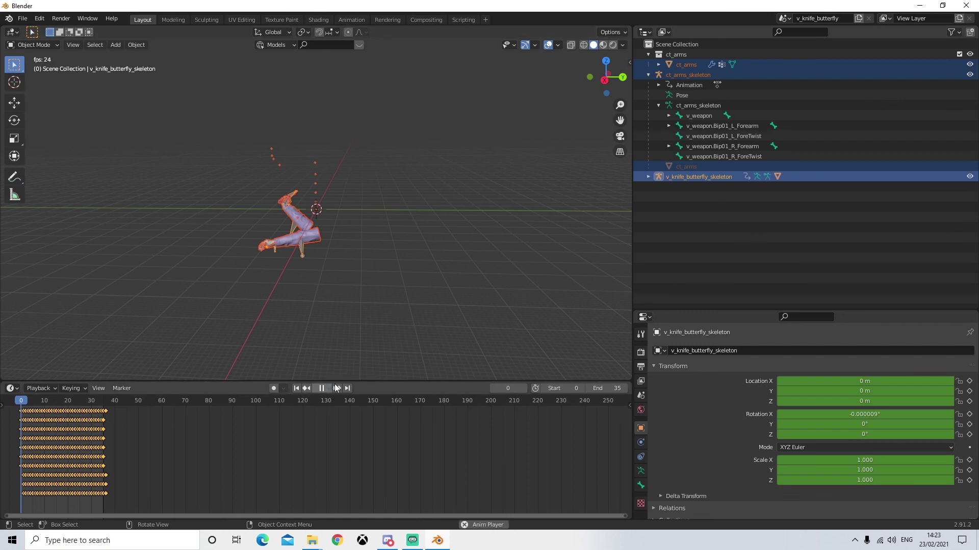
pyautogui.moveTo(325, 300); pyautogui.dragTo(361, 310, button='middle')
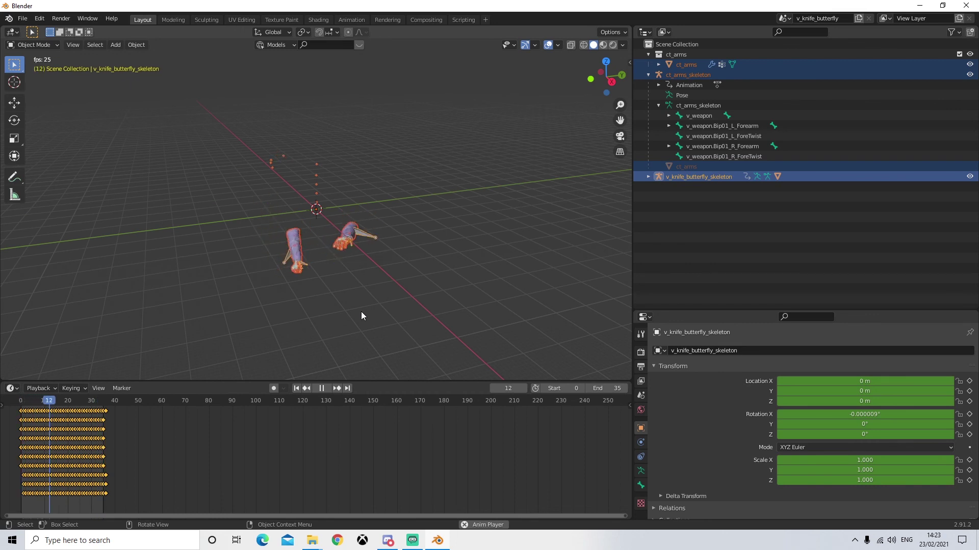